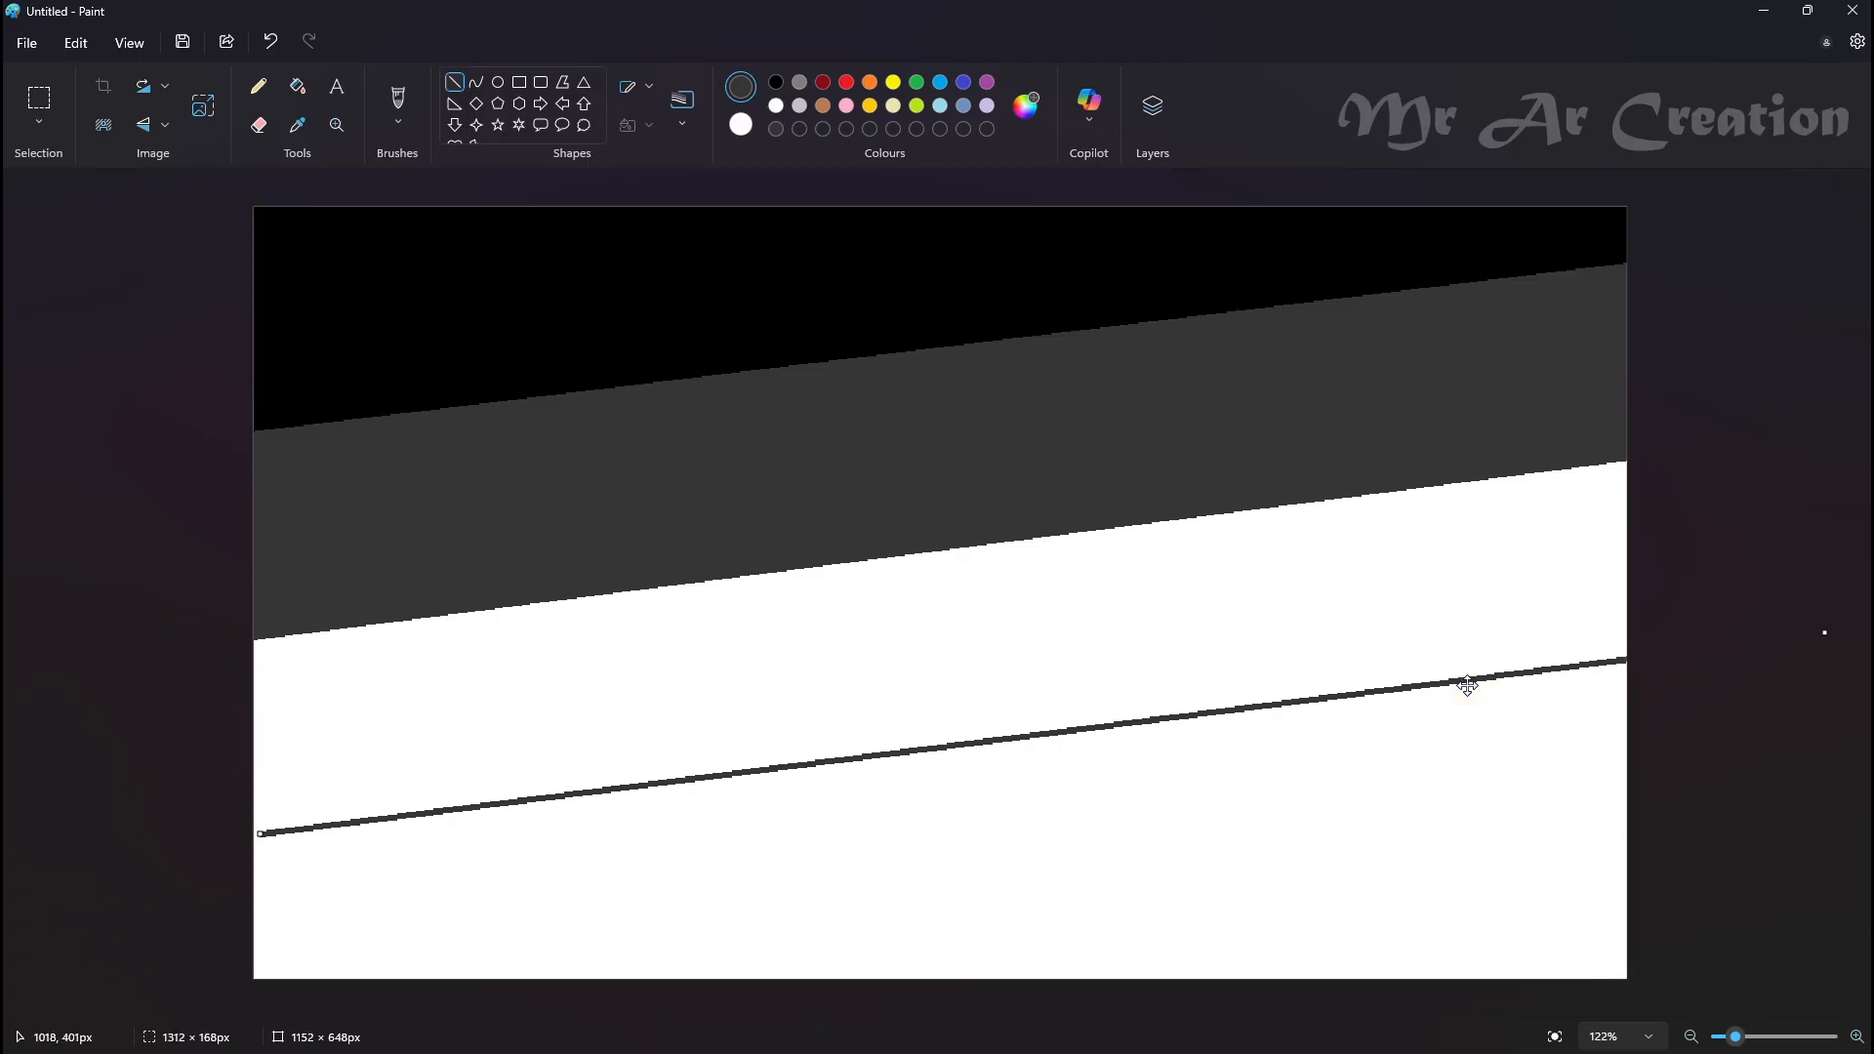
Align the lowest slanted line parallel across the canvas and fill the band above it with brown #7A2B00
{"action": "left_click_drag", "start_coordinate": [1465, 688], "coordinate": [1405, 710]}
{"action": "left_click_drag", "start_coordinate": [1765, 651], "coordinate": [1790, 645]}
{"action": "left_click", "coordinate": [1026, 106]}
{"action": "left_click_drag", "start_coordinate": [673, 404], "coordinate": [673, 294]}
{"action": "left_click_drag", "start_coordinate": [994, 482], "coordinate": [994, 434]}
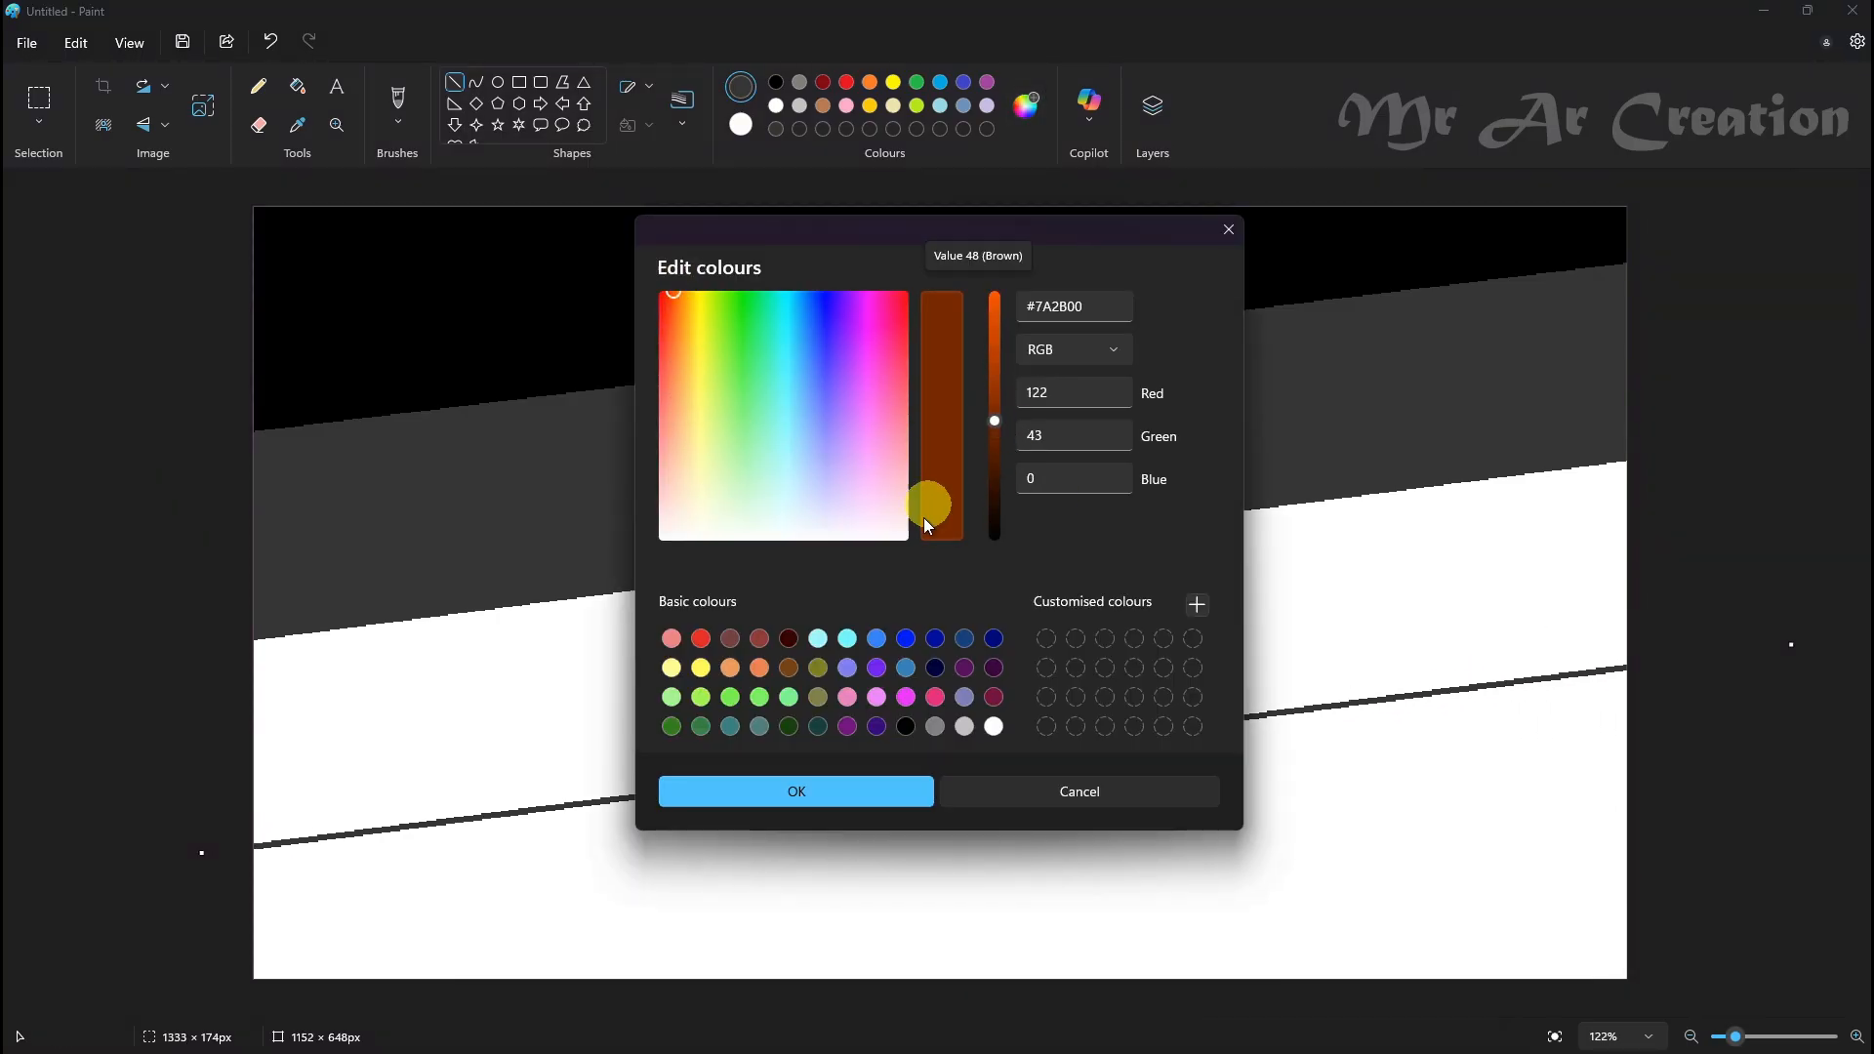
{"action": "key", "text": "Return"}
{"action": "left_click", "coordinate": [297, 85]}
{"action": "left_click", "coordinate": [745, 627]}
Draw a slanted orange line across the lower part of the canvas, parallel to the bands above
{"action": "left_click", "coordinate": [452, 82]}
{"action": "left_click_drag", "start_coordinate": [435, 966], "coordinate": [1862, 786]}
{"action": "left_click_drag", "start_coordinate": [1499, 832], "coordinate": [1292, 866]}
{"action": "left_click", "coordinate": [872, 89]}
Fill the band above the orange line with orange and the remaining area below it with yellow
{"action": "left_click", "coordinate": [298, 86]}
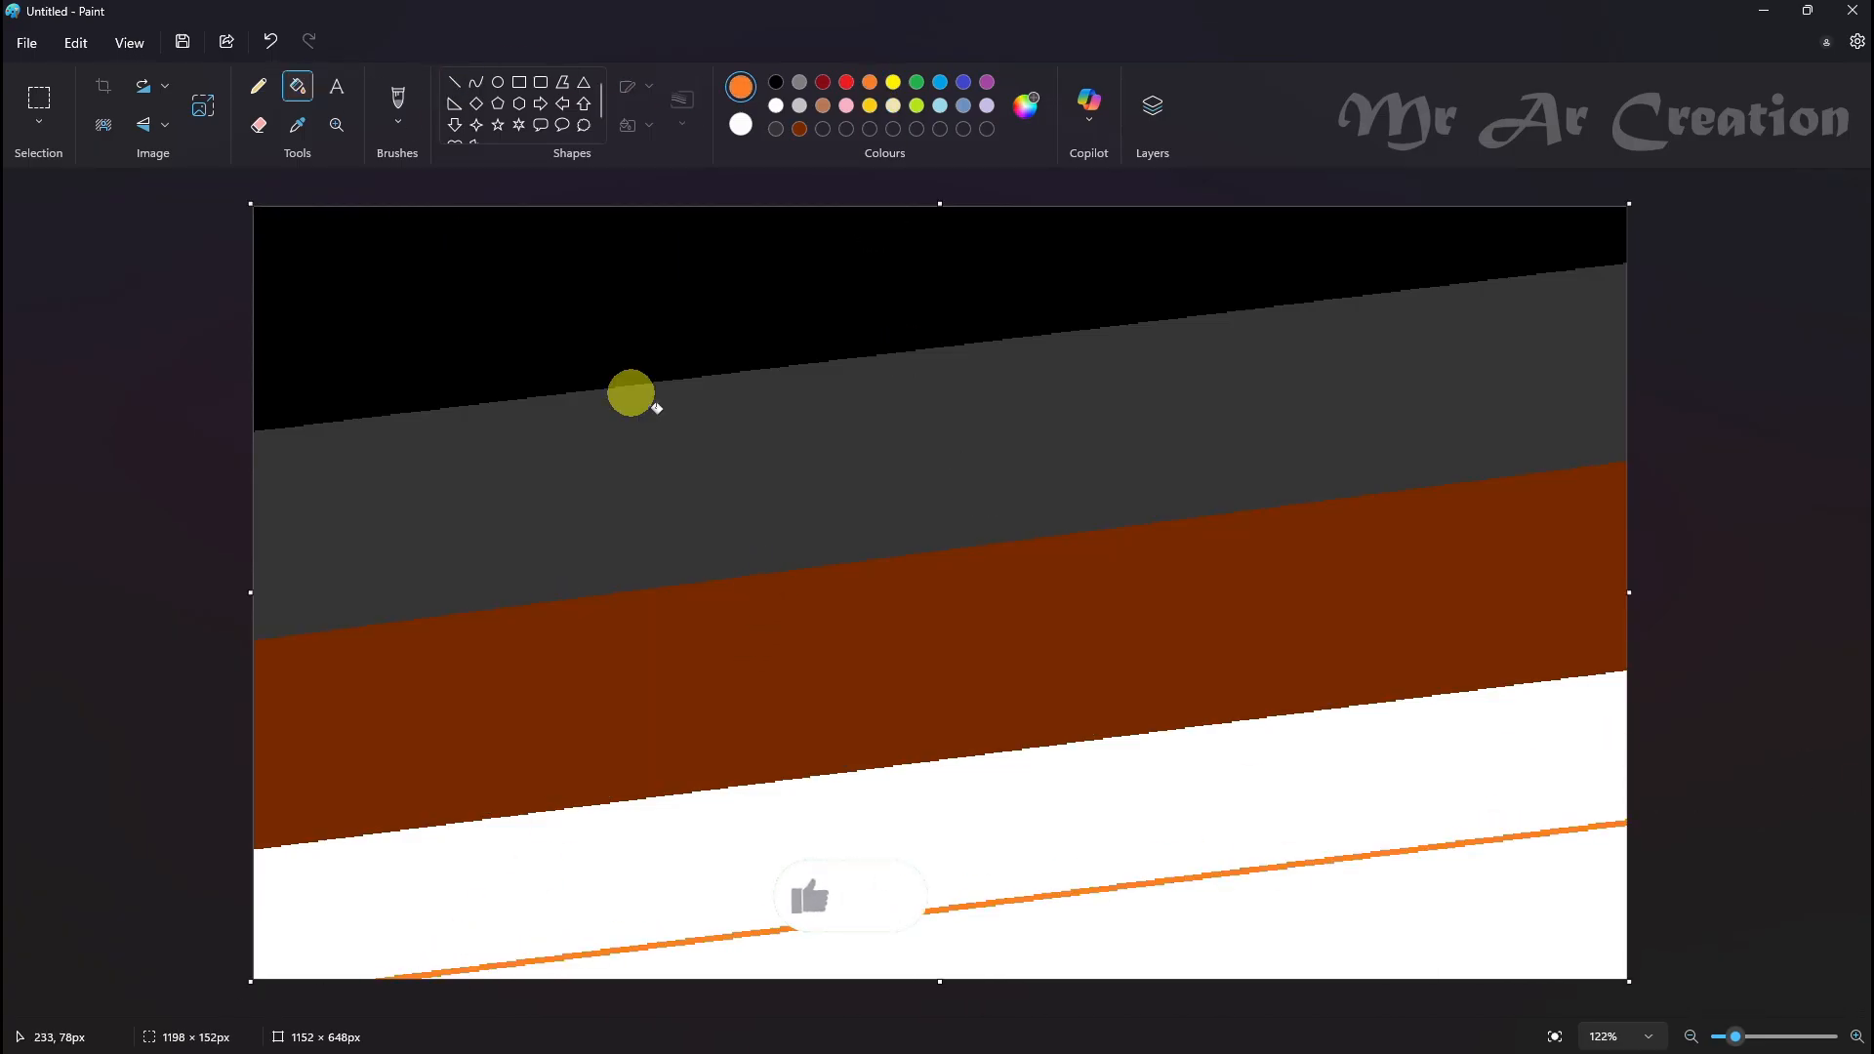
{"action": "left_click", "coordinate": [1166, 761]}
{"action": "left_click", "coordinate": [893, 84]}
{"action": "left_click", "coordinate": [1308, 908]}
Blend the bands horizontally by resizing the image to 1 pixel wide and back to 1152 pixels, keeping the height
{"action": "left_click", "coordinate": [203, 105]}
{"action": "left_click", "coordinate": [954, 437]}
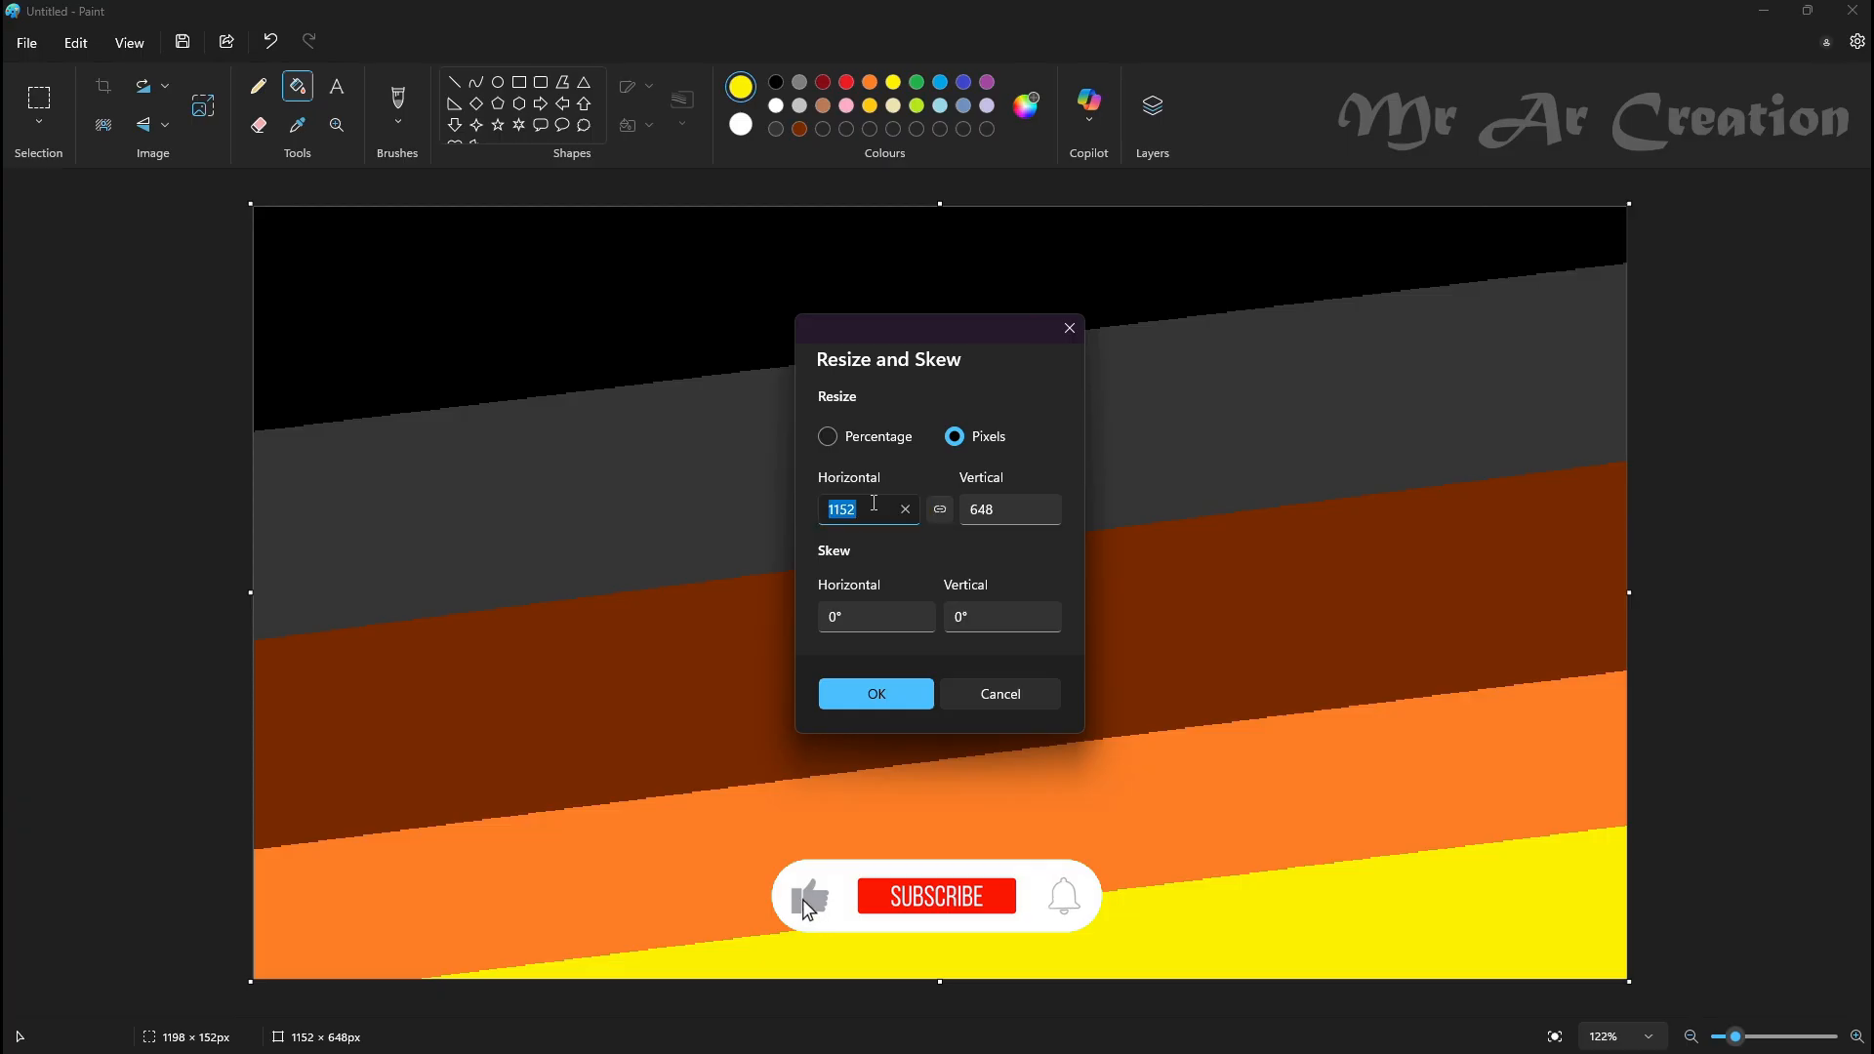
{"action": "type", "text": "1"}
{"action": "left_click", "coordinate": [893, 695]}
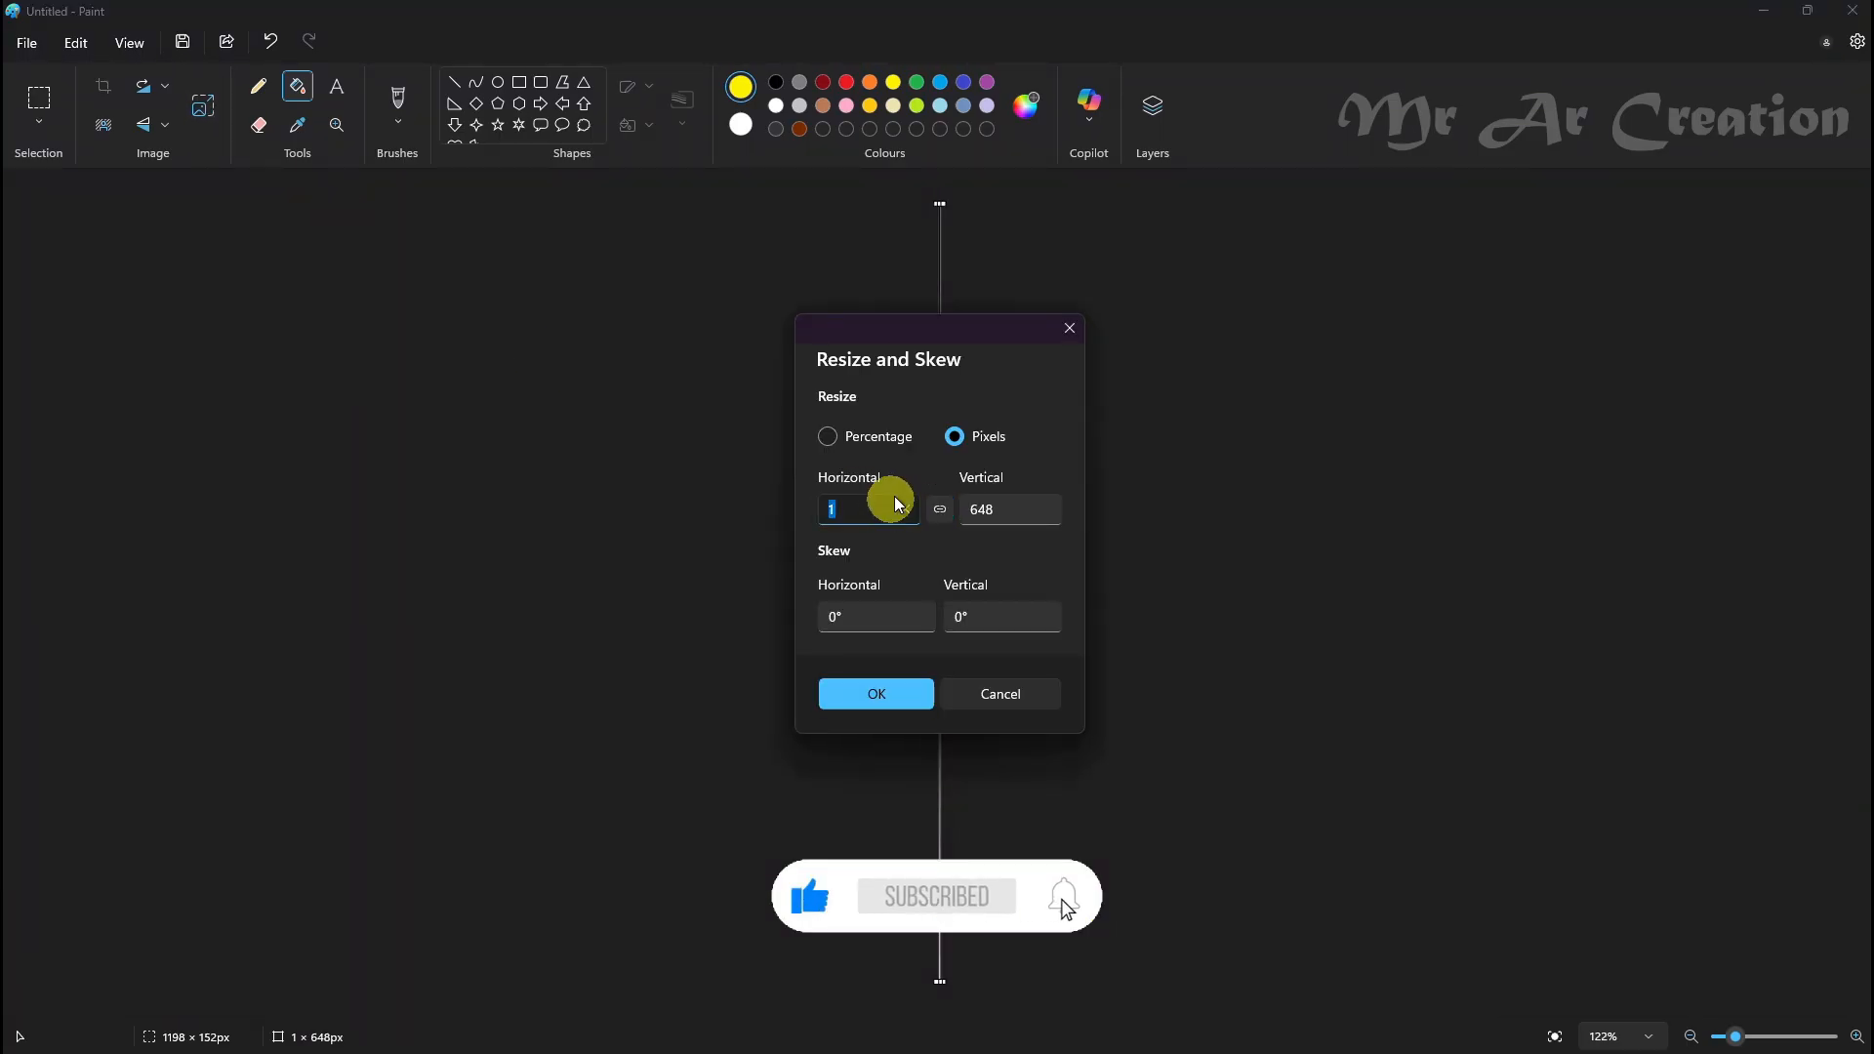
{"action": "type", "text": "1152"}
{"action": "left_click", "coordinate": [888, 694]}
Smooth the gradient vertically by resizing the image to 5 pixels high and back to 648 pixels
{"action": "key", "text": "ctrl+w"}
{"action": "double_click", "coordinate": [1010, 504]}
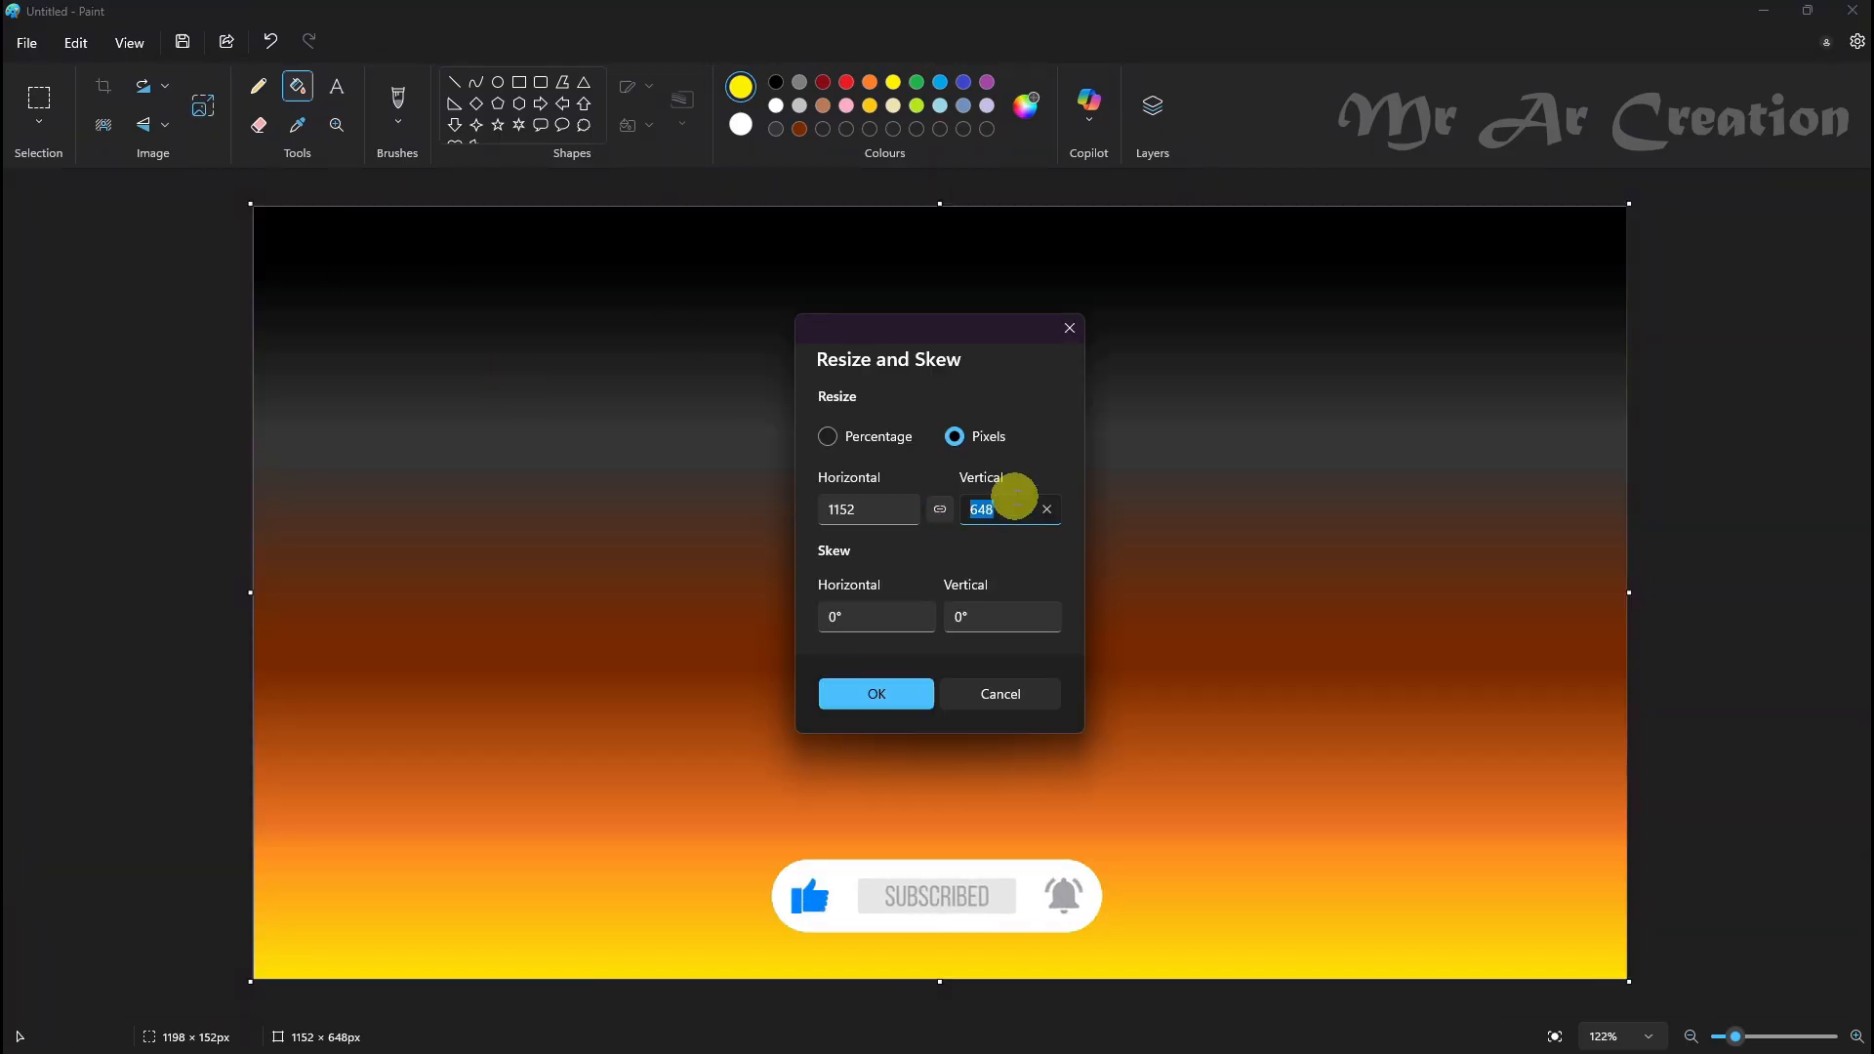
{"action": "type", "text": "5"}
{"action": "key", "text": "Return"}
{"action": "key", "text": "ctrl+w"}
{"action": "double_click", "coordinate": [1012, 507]}
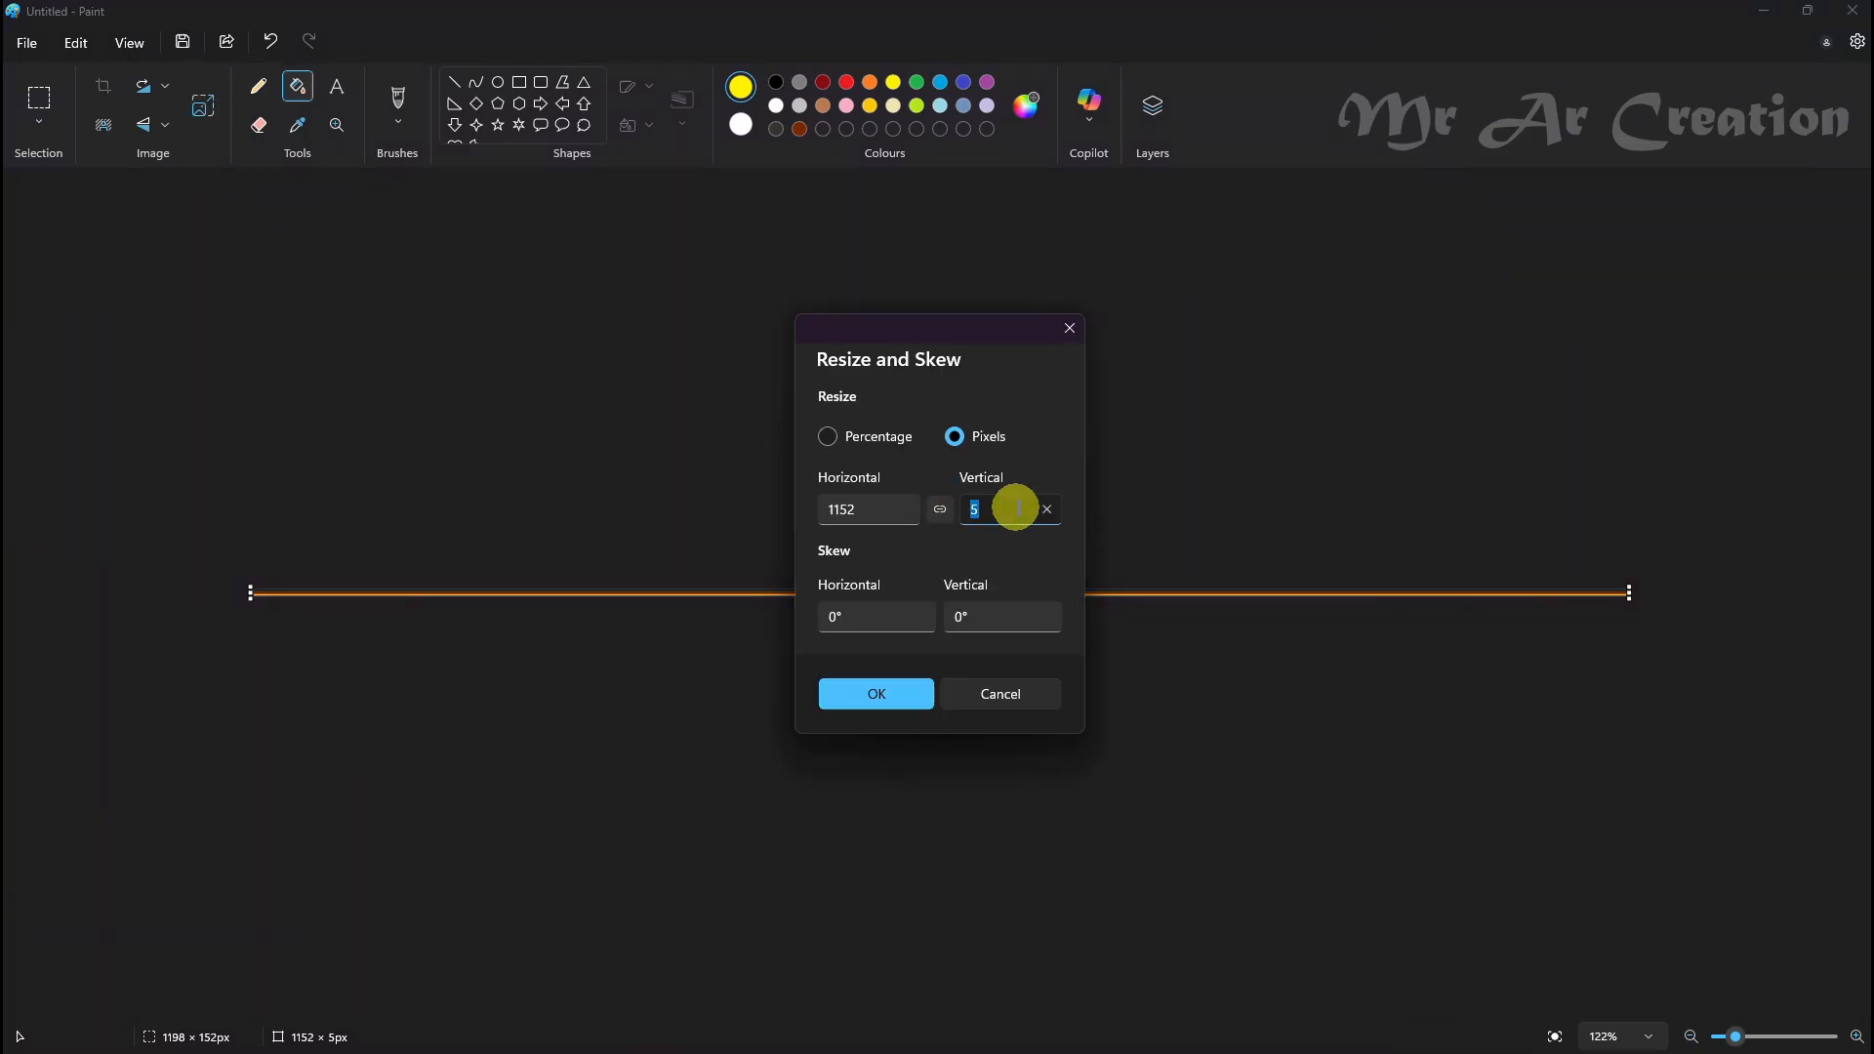
{"action": "type", "text": "648"}
{"action": "left_click", "coordinate": [892, 694]}
Show the layers, select the whole gradient, compress it vertically and move it up, leaving a blank strip along the canvas bottom
{"action": "left_click", "coordinate": [1152, 106]}
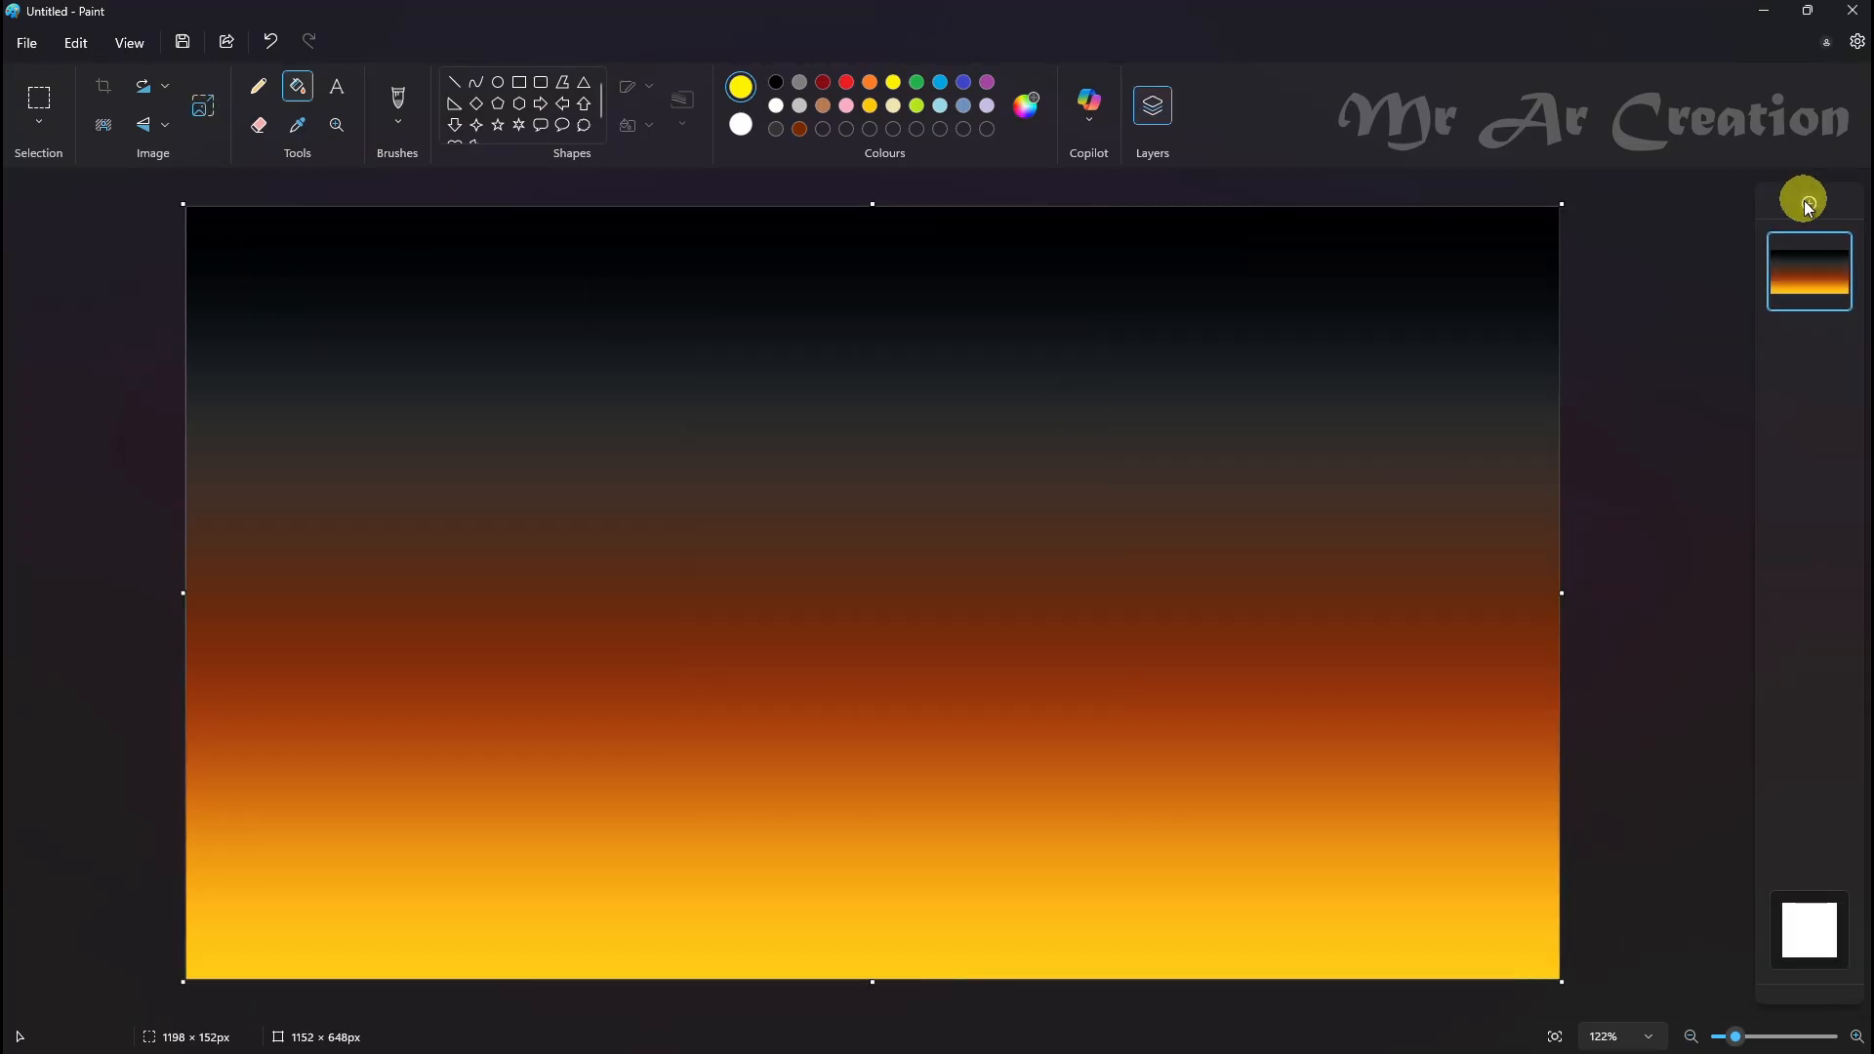
{"action": "left_click", "coordinate": [40, 122]}
{"action": "left_click", "coordinate": [92, 218]}
{"action": "left_click_drag", "start_coordinate": [873, 207], "coordinate": [875, 274]}
{"action": "left_click_drag", "start_coordinate": [866, 429], "coordinate": [866, 367]}
{"action": "left_click_drag", "start_coordinate": [1552, 559], "coordinate": [1601, 559]}
{"action": "left_click_drag", "start_coordinate": [1509, 543], "coordinate": [1501, 536]}
Add a new layer and draw a black-filled rectangle about 98 px high across the blank bottom strip as ground
{"action": "left_click", "coordinate": [1812, 207]}
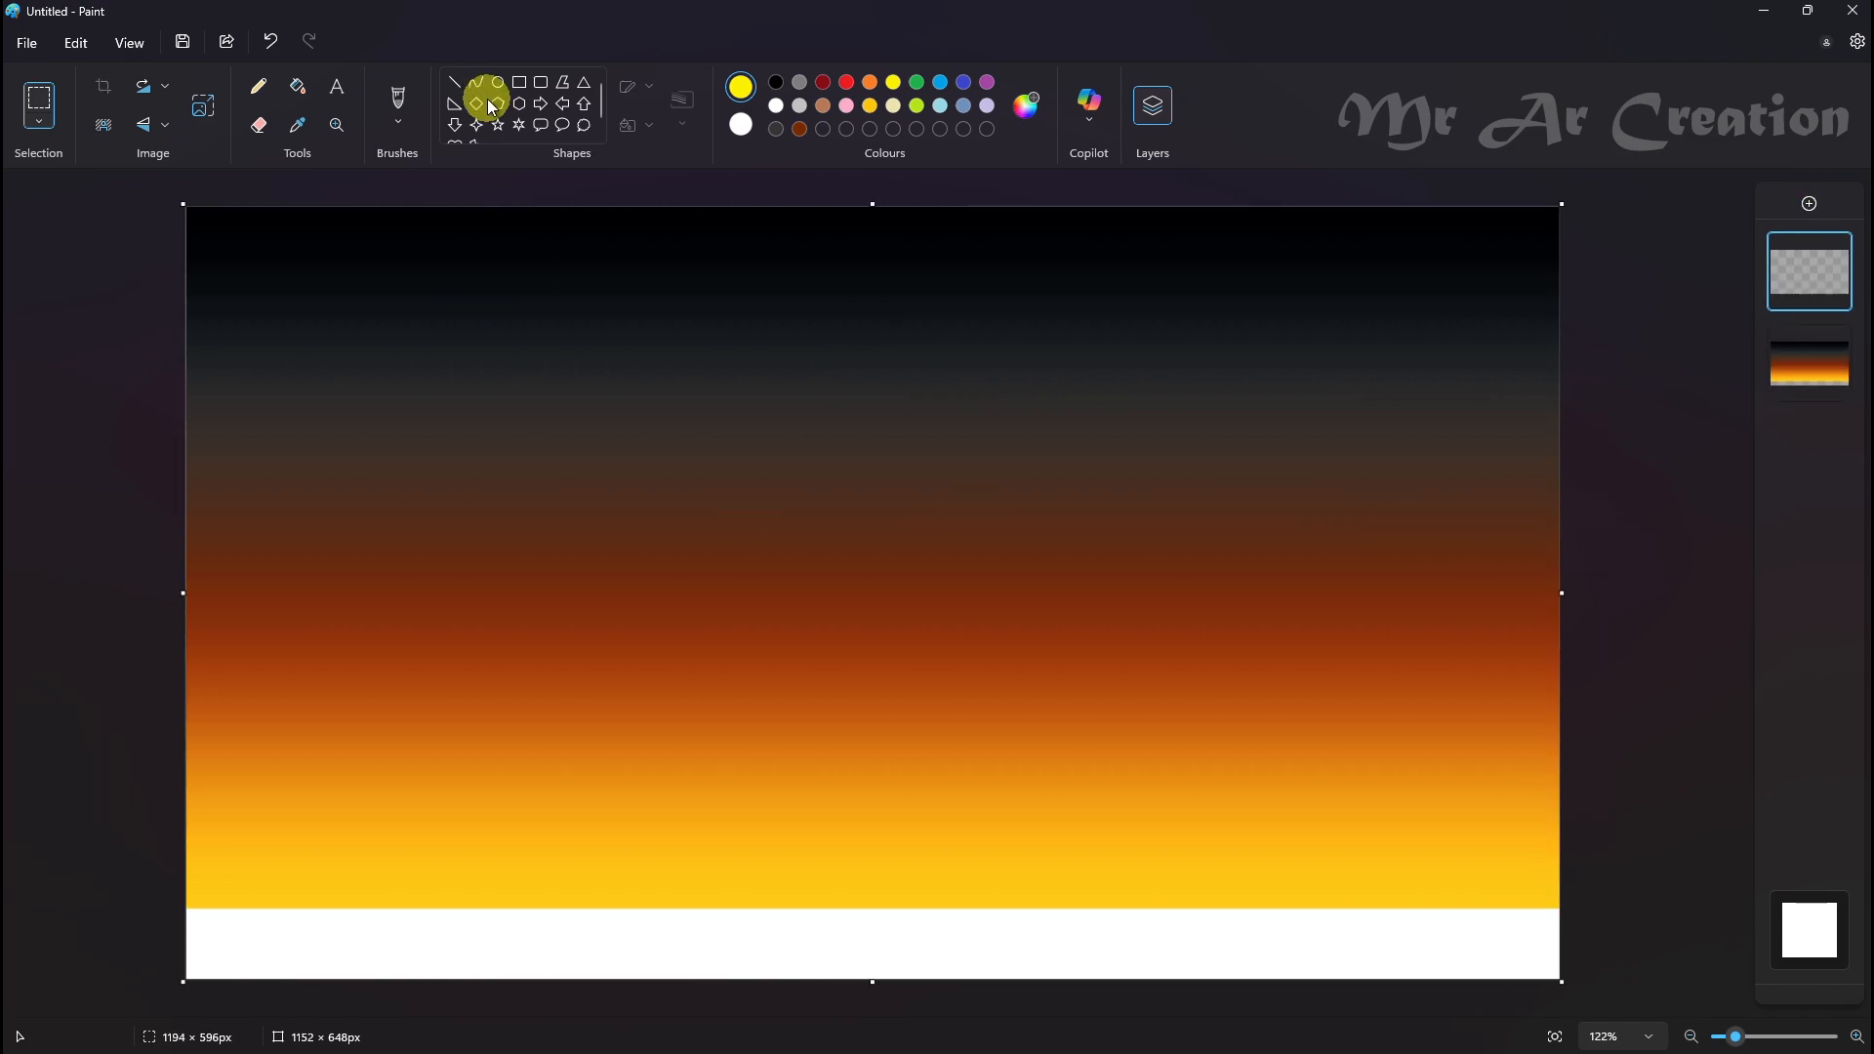
{"action": "left_click", "coordinate": [519, 84]}
{"action": "left_click", "coordinate": [778, 80]}
{"action": "right_click", "coordinate": [777, 80]}
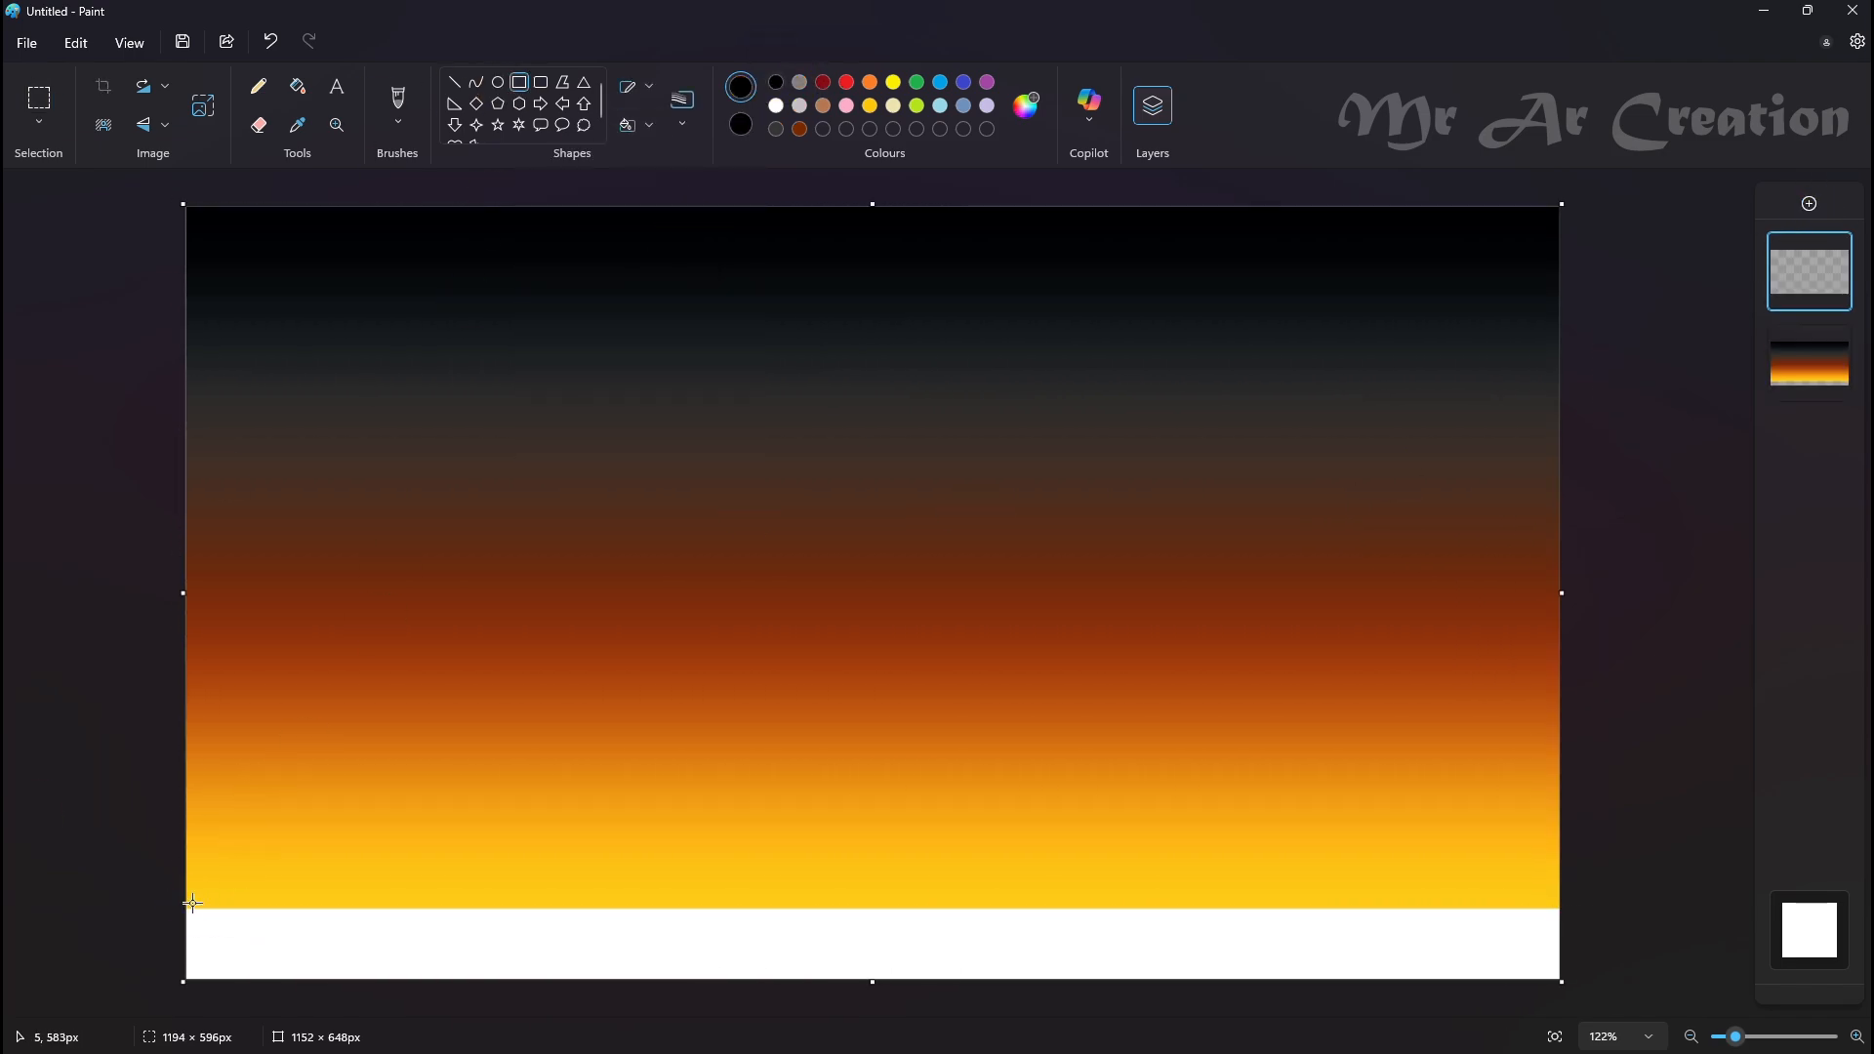
{"action": "left_click_drag", "start_coordinate": [188, 896], "coordinate": [1623, 1017]}
Add a new layer and draw small black grass blades with the Pencil at the left end of the ground
{"action": "left_click", "coordinate": [1809, 203]}
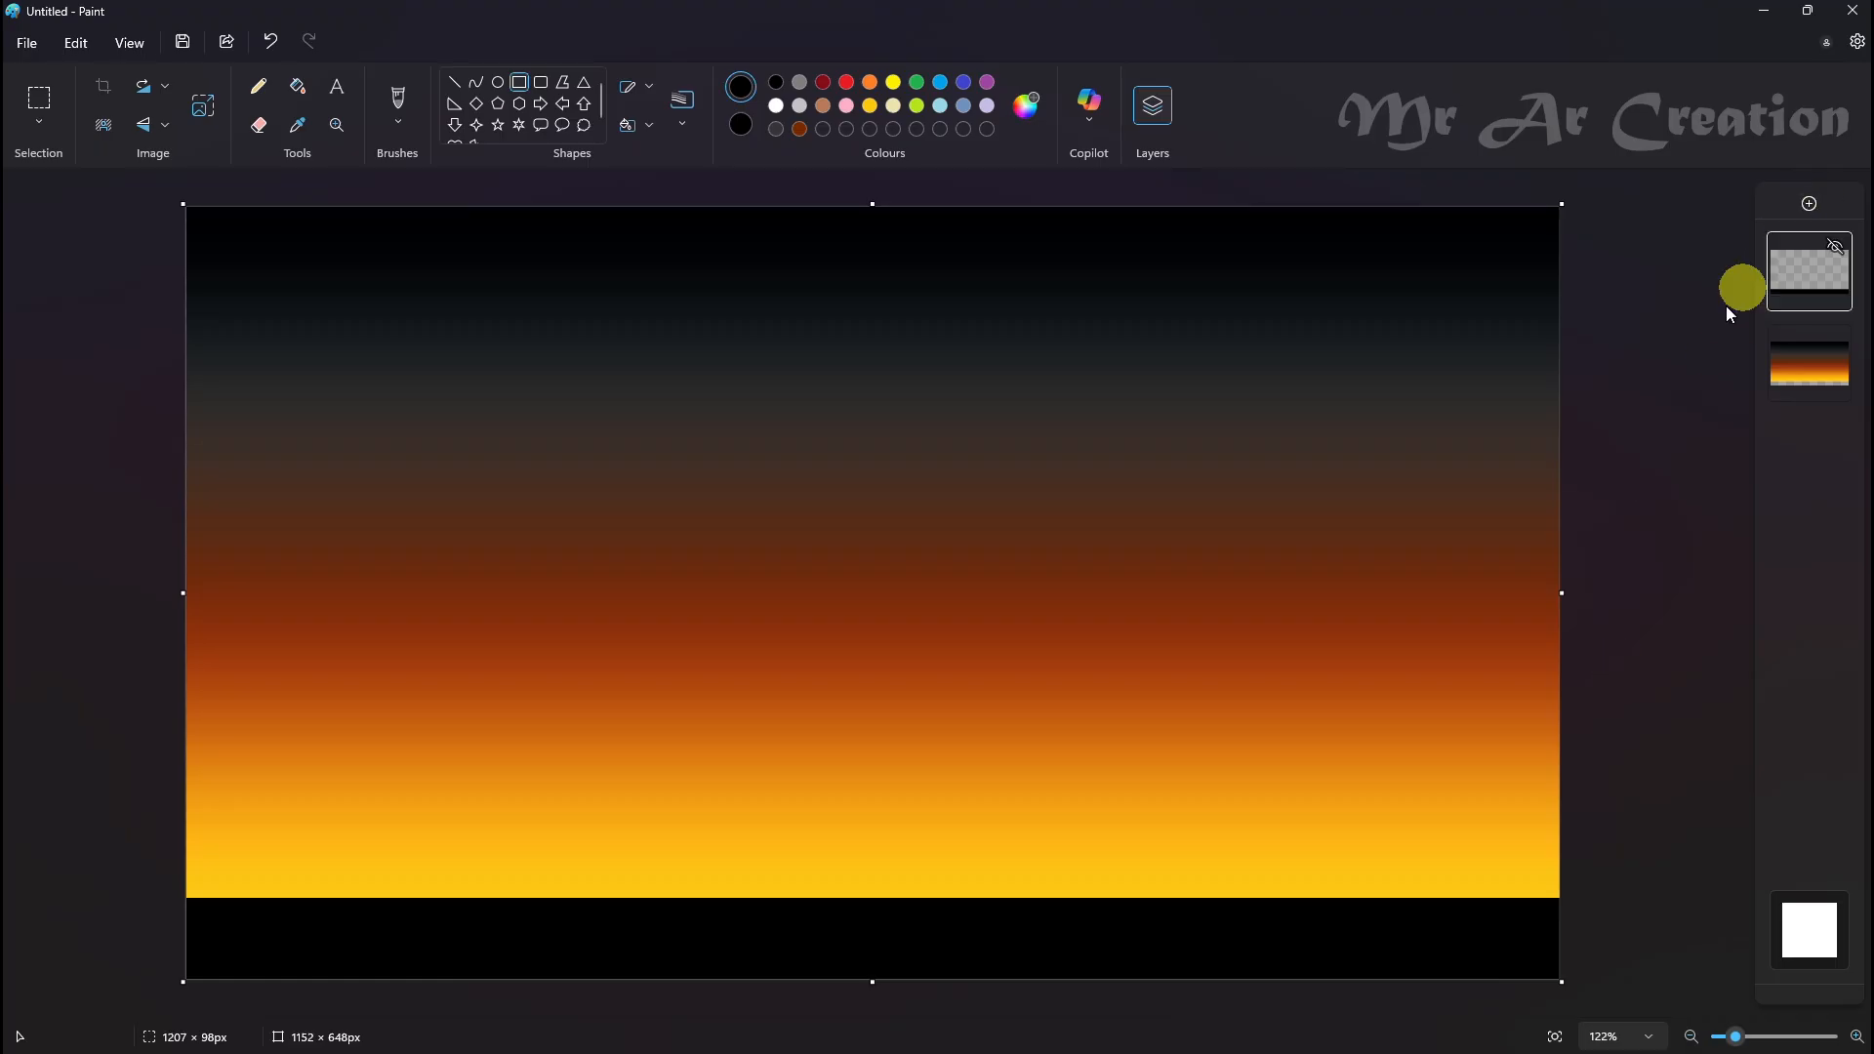
{"action": "left_click", "coordinate": [259, 86]}
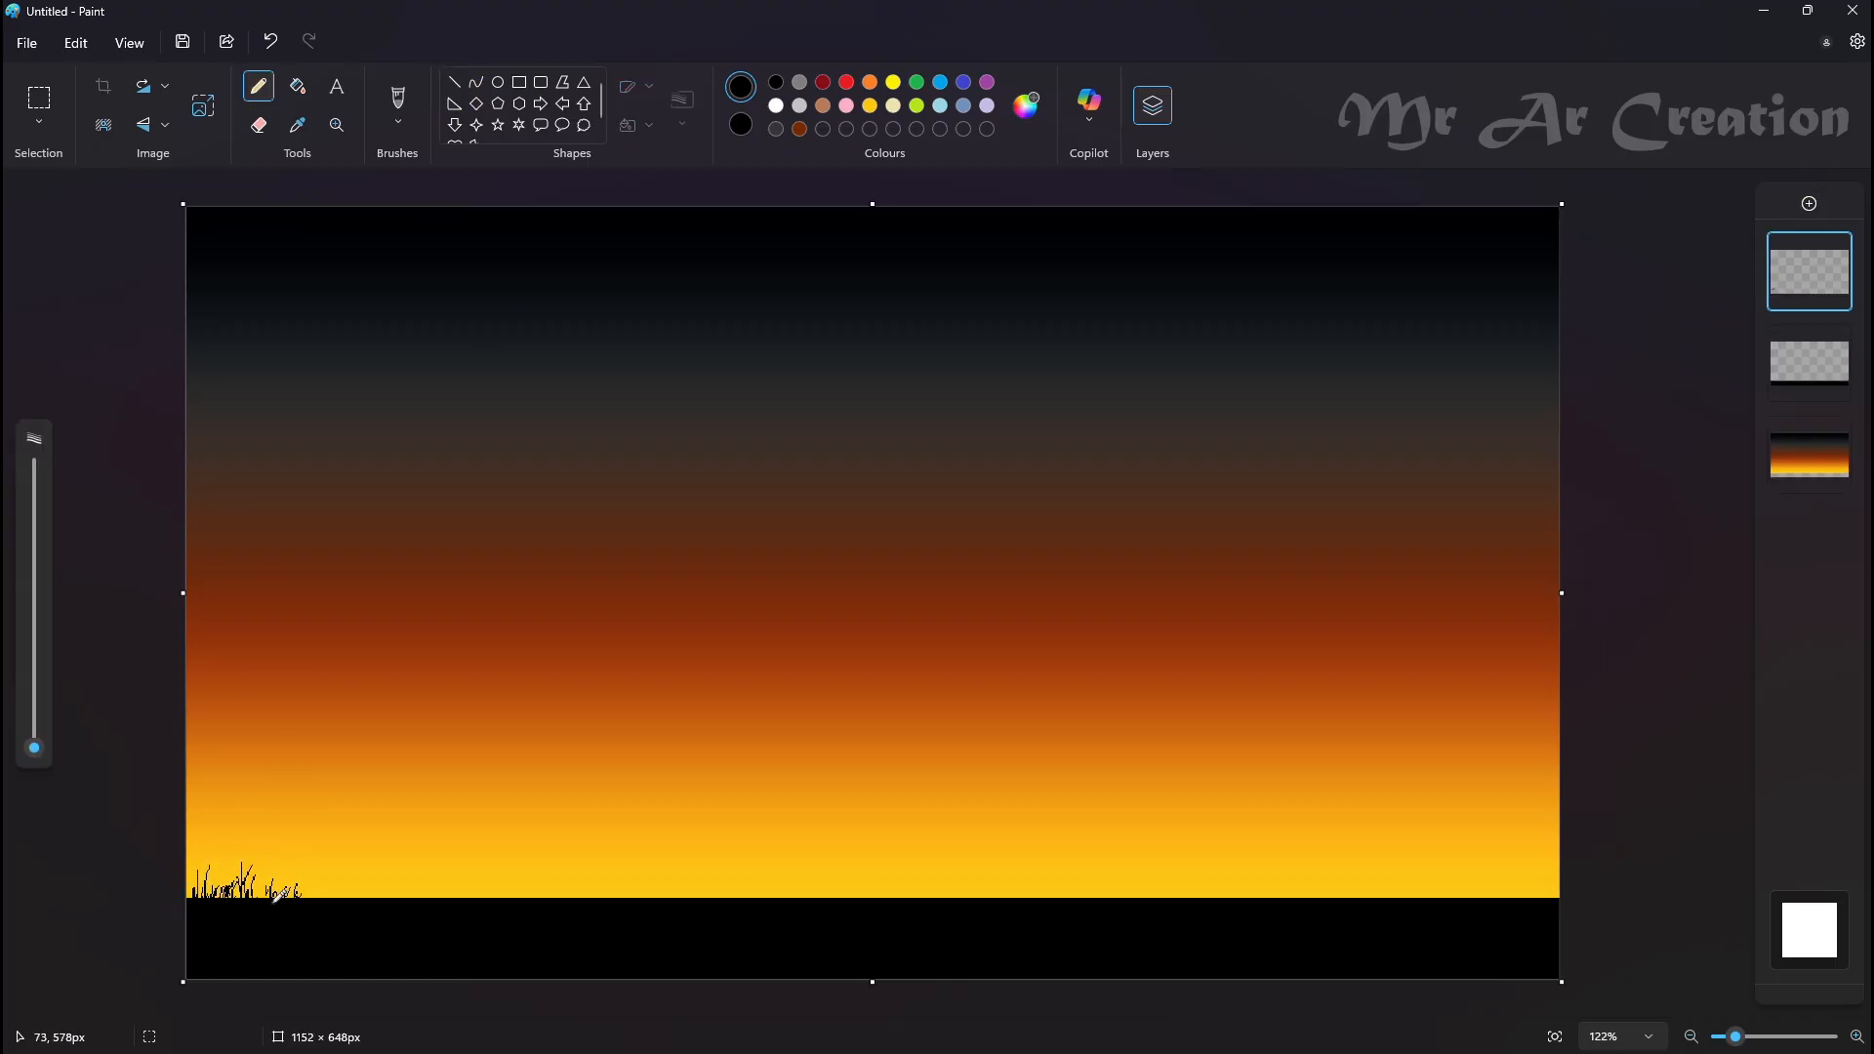
Select the drawn grass and duplicate it along the ground to form a strip over about the left quarter
{"action": "left_click", "coordinate": [39, 98]}
{"action": "left_click_drag", "start_coordinate": [361, 909], "coordinate": [156, 828]}
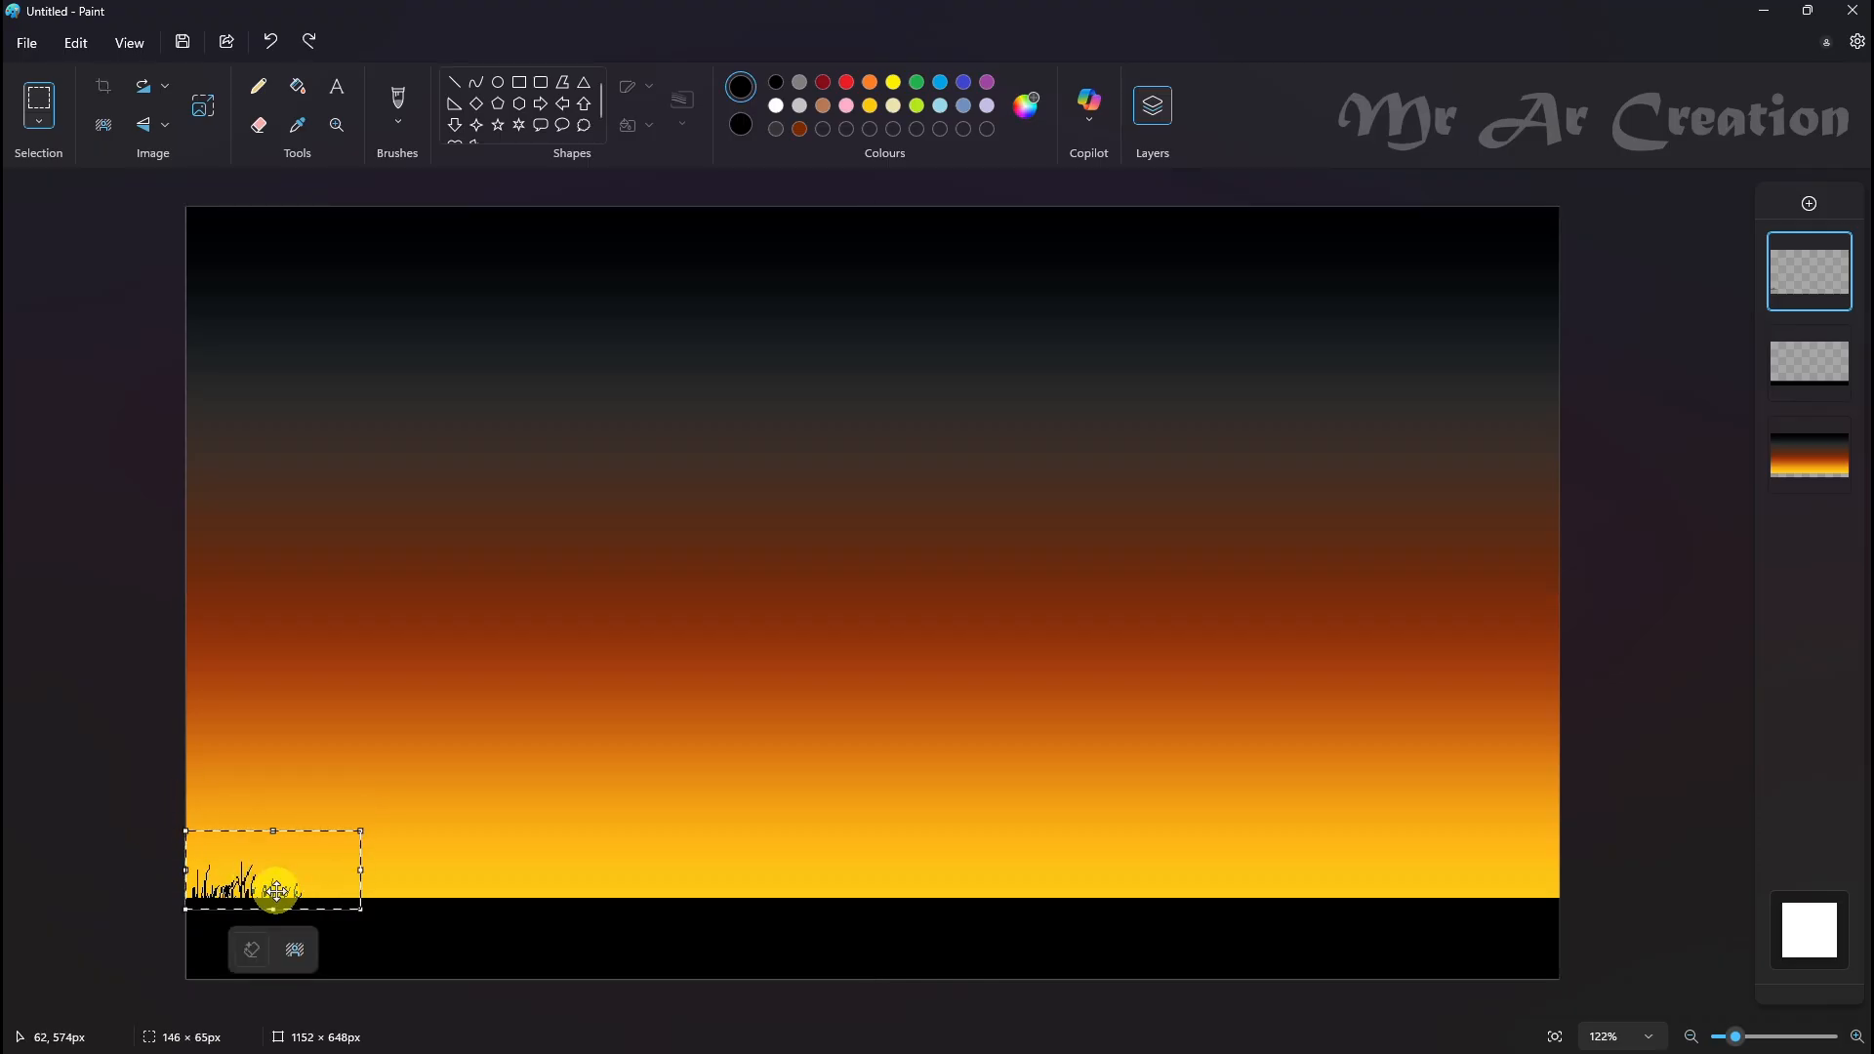
{"action": "left_click_drag", "start_coordinate": [277, 891], "coordinate": [259, 891]}
{"action": "left_click_drag", "start_coordinate": [363, 789], "coordinate": [183, 919]}
{"action": "left_click_drag", "start_coordinate": [252, 881], "coordinate": [503, 885]}
{"action": "mouse_move", "coordinate": [706, 723]}
{"action": "left_mouse_down"}
{"action": "mouse_move", "coordinate": [653, 852]}
{"action": "mouse_move", "coordinate": [185, 934]}
{"action": "left_mouse_up"}
{"action": "left_click_drag", "start_coordinate": [365, 895], "coordinate": [319, 894]}
{"action": "left_click", "coordinate": [579, 675]}
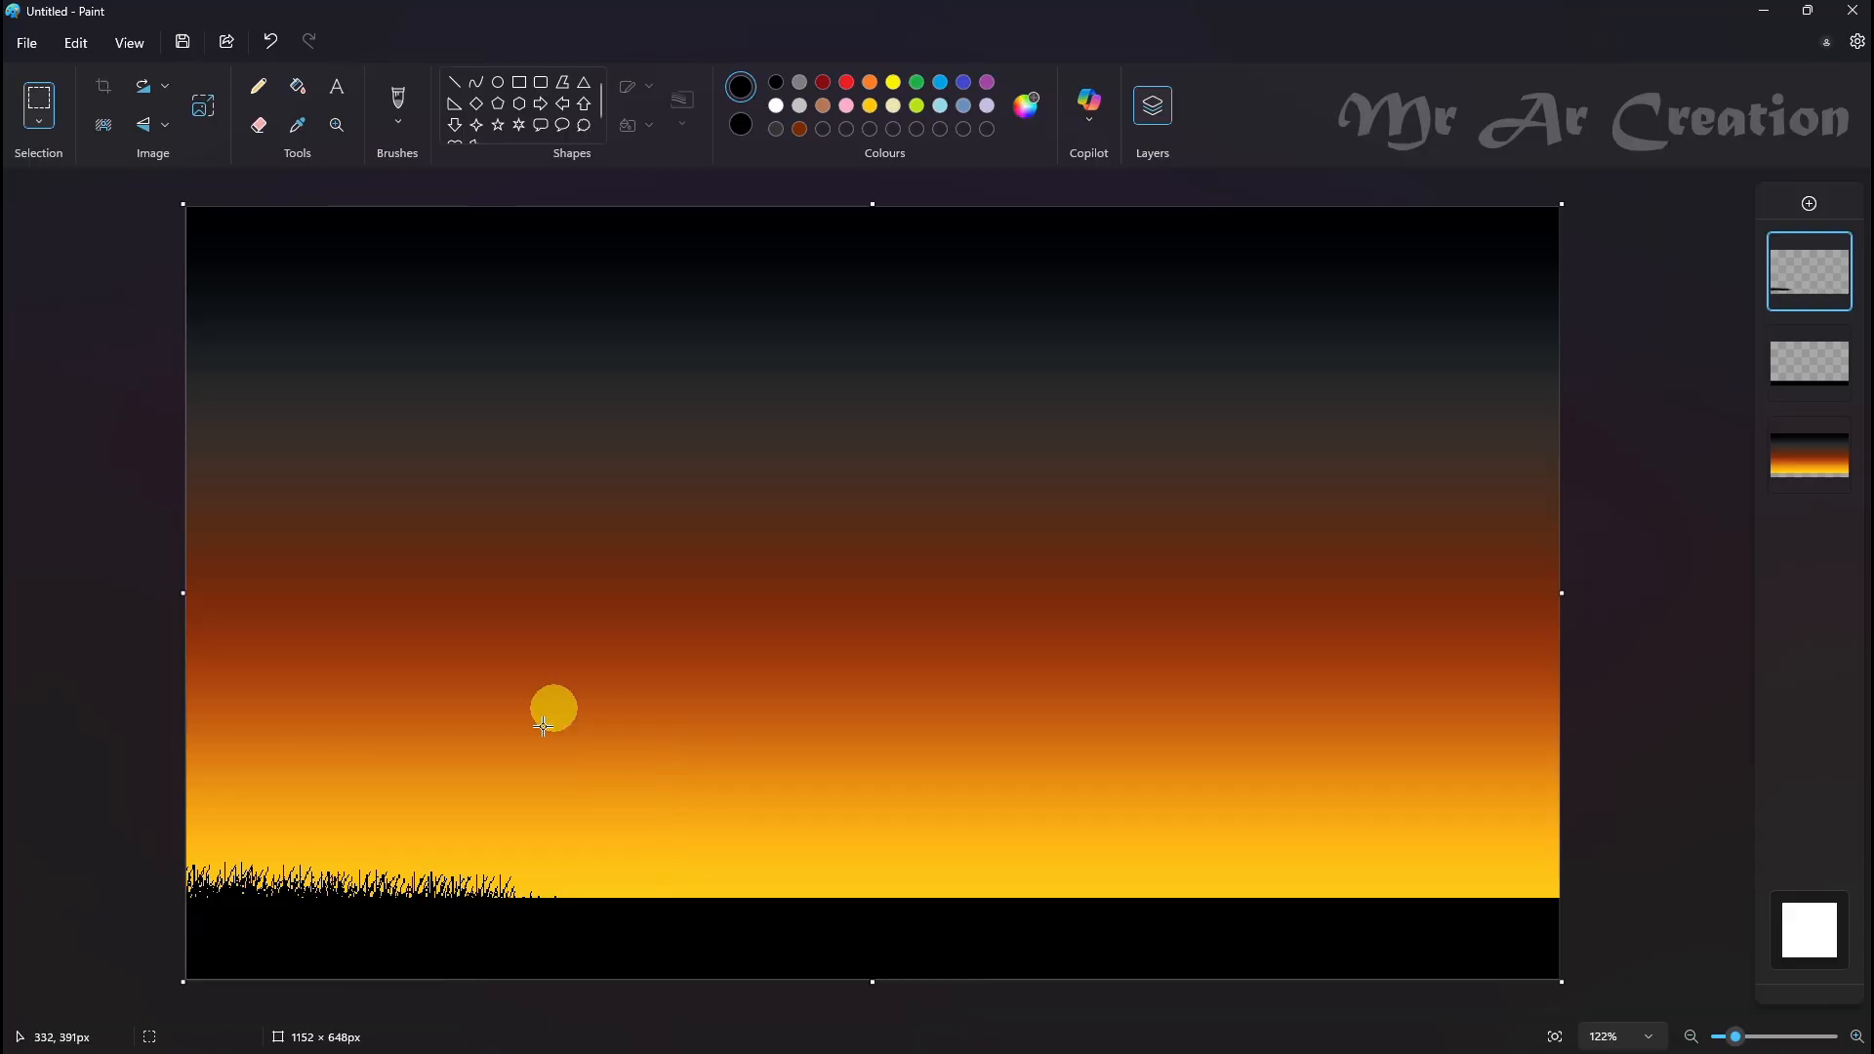
Duplicate the grass strip across the rest of the ground until it spans the full canvas width
{"action": "left_click_drag", "start_coordinate": [605, 727], "coordinate": [186, 941]}
{"action": "mouse_move", "coordinate": [406, 912]}
{"action": "left_mouse_down"}
{"action": "mouse_move", "coordinate": [1067, 928]}
{"action": "mouse_move", "coordinate": [1442, 906]}
{"action": "mouse_move", "coordinate": [831, 934]}
{"action": "mouse_move", "coordinate": [377, 924]}
{"action": "mouse_move", "coordinate": [443, 917]}
{"action": "mouse_move", "coordinate": [465, 937]}
{"action": "left_mouse_up"}
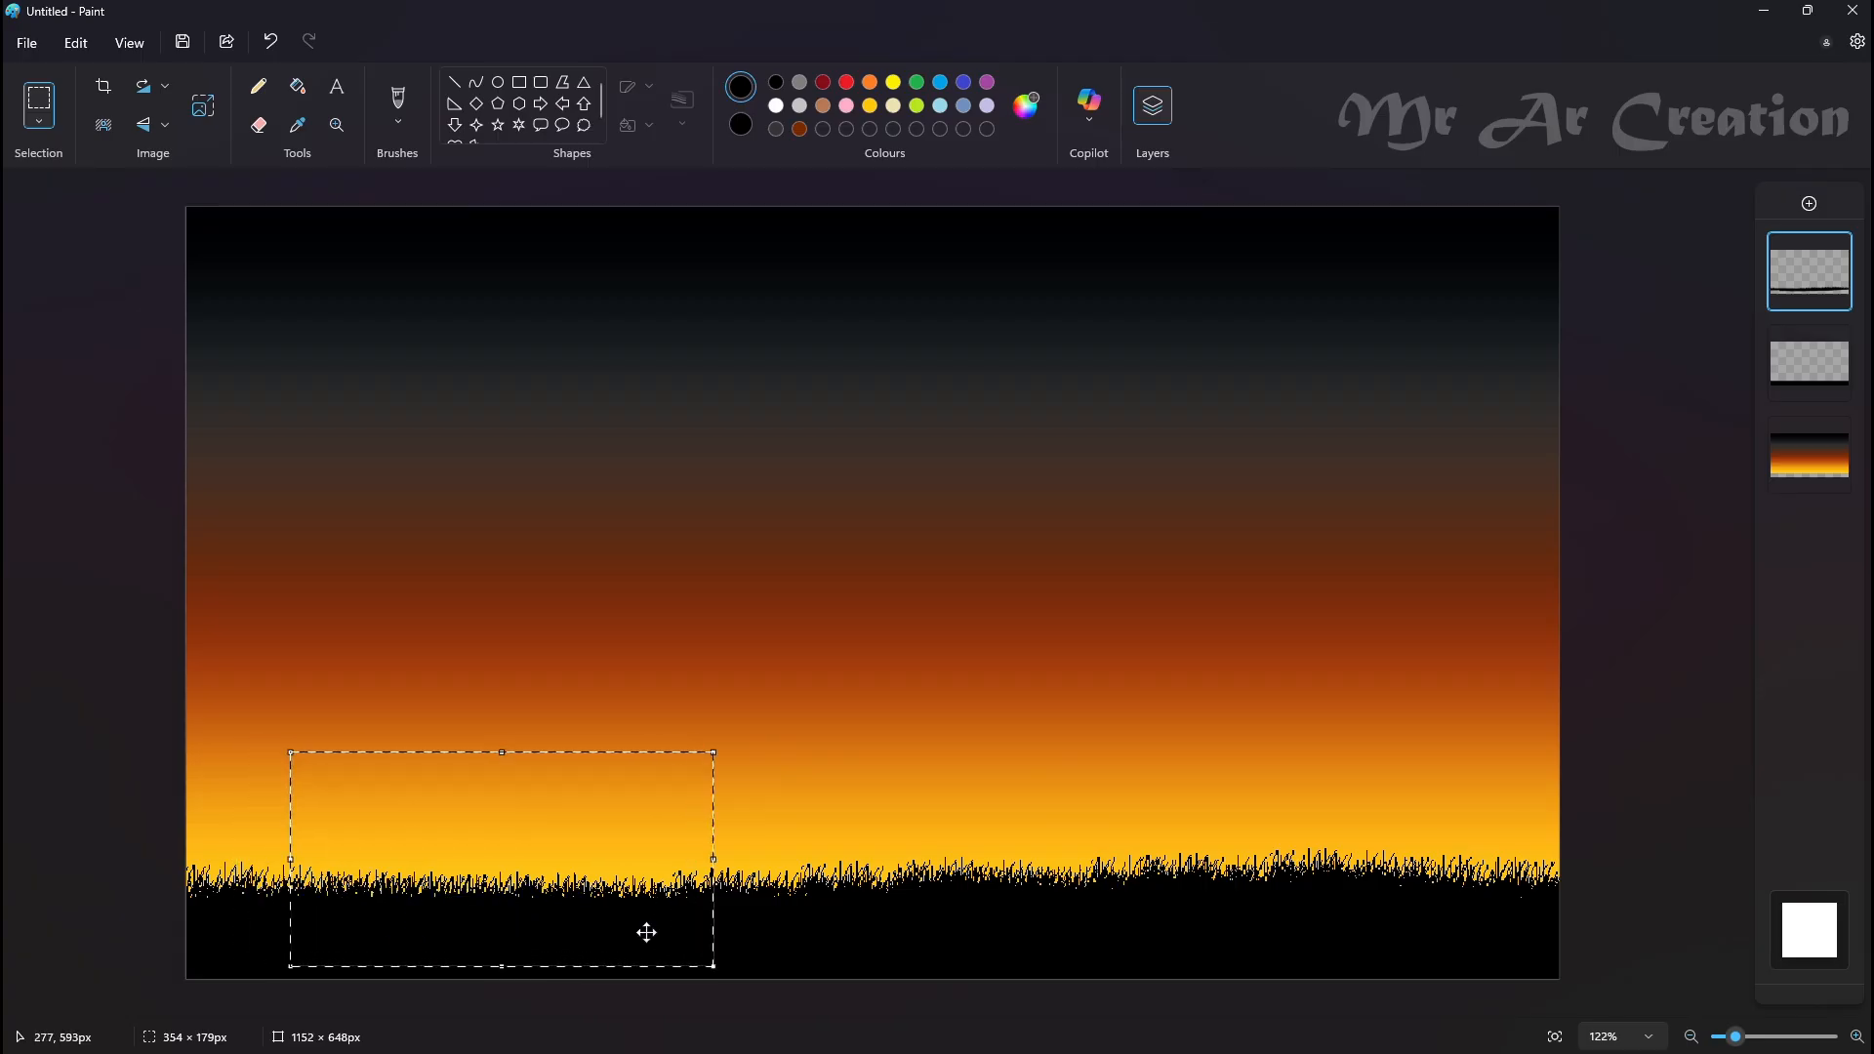
{"action": "left_click_drag", "start_coordinate": [646, 933], "coordinate": [1535, 891]}
{"action": "left_click", "coordinate": [1680, 741]}
Add a new layer and draw the lower tree trunk in black with a thicker Pencil on the left side of the ground
{"action": "left_click", "coordinate": [1820, 205]}
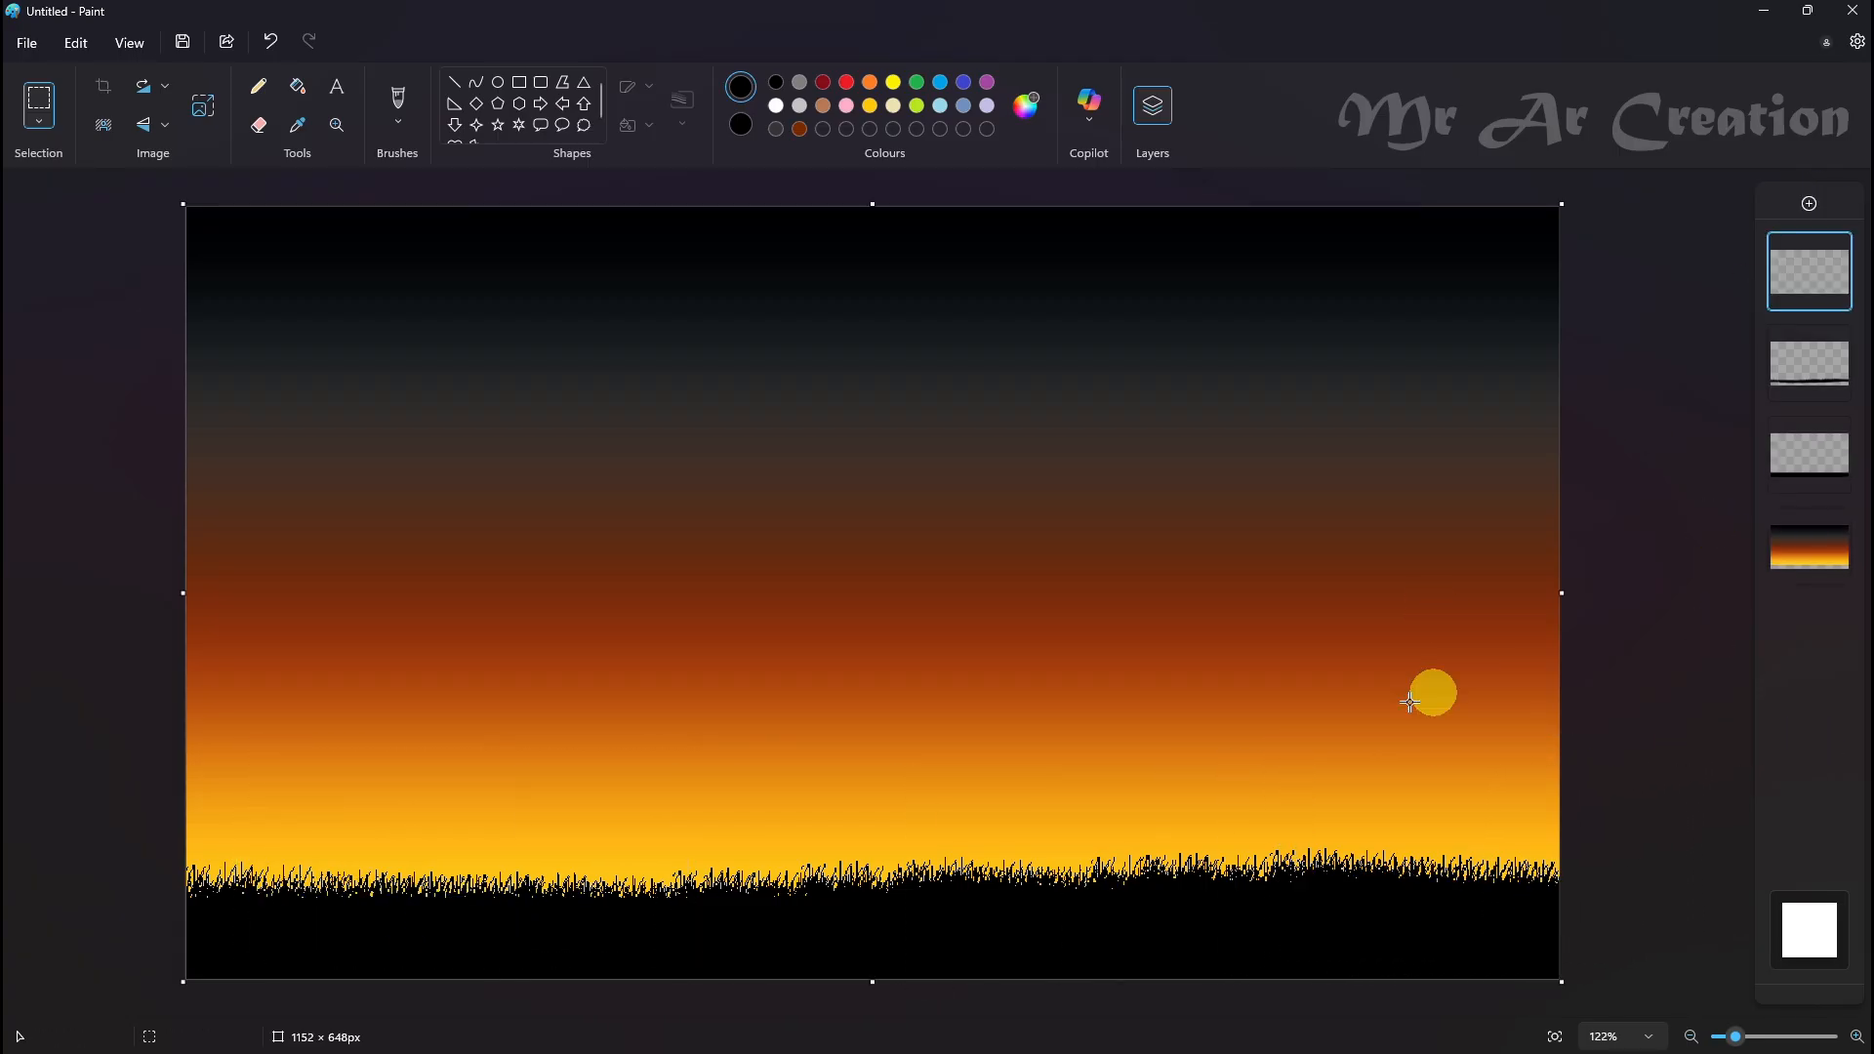
{"action": "left_click", "coordinate": [259, 86]}
{"action": "left_click_drag", "start_coordinate": [39, 743], "coordinate": [59, 705]}
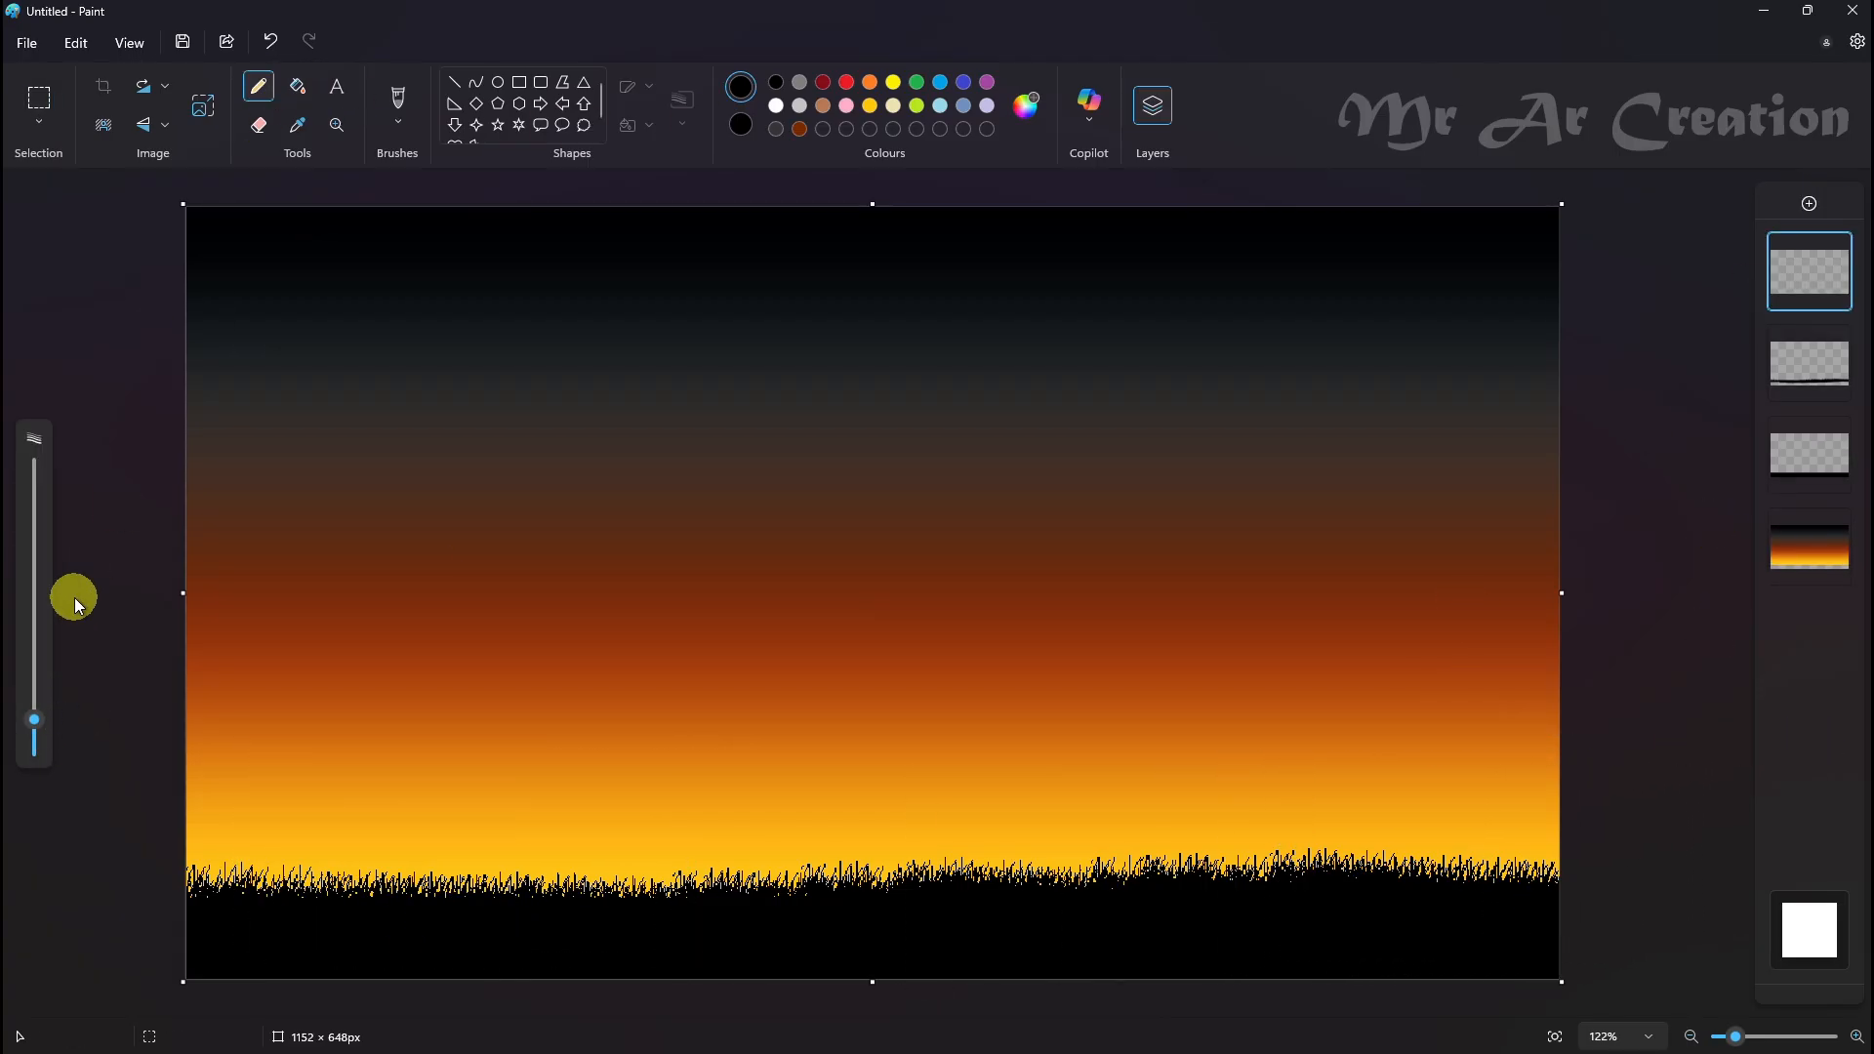
{"action": "mouse_move", "coordinate": [244, 681]}
{"action": "left_mouse_down"}
{"action": "mouse_move", "coordinate": [260, 722]}
{"action": "mouse_move", "coordinate": [365, 750]}
{"action": "mouse_move", "coordinate": [360, 781]}
{"action": "left_mouse_up"}
{"action": "key", "text": "ctrl+z"}
{"action": "key", "text": "ctrl+z"}
{"action": "left_click_drag", "start_coordinate": [335, 692], "coordinate": [378, 851]}
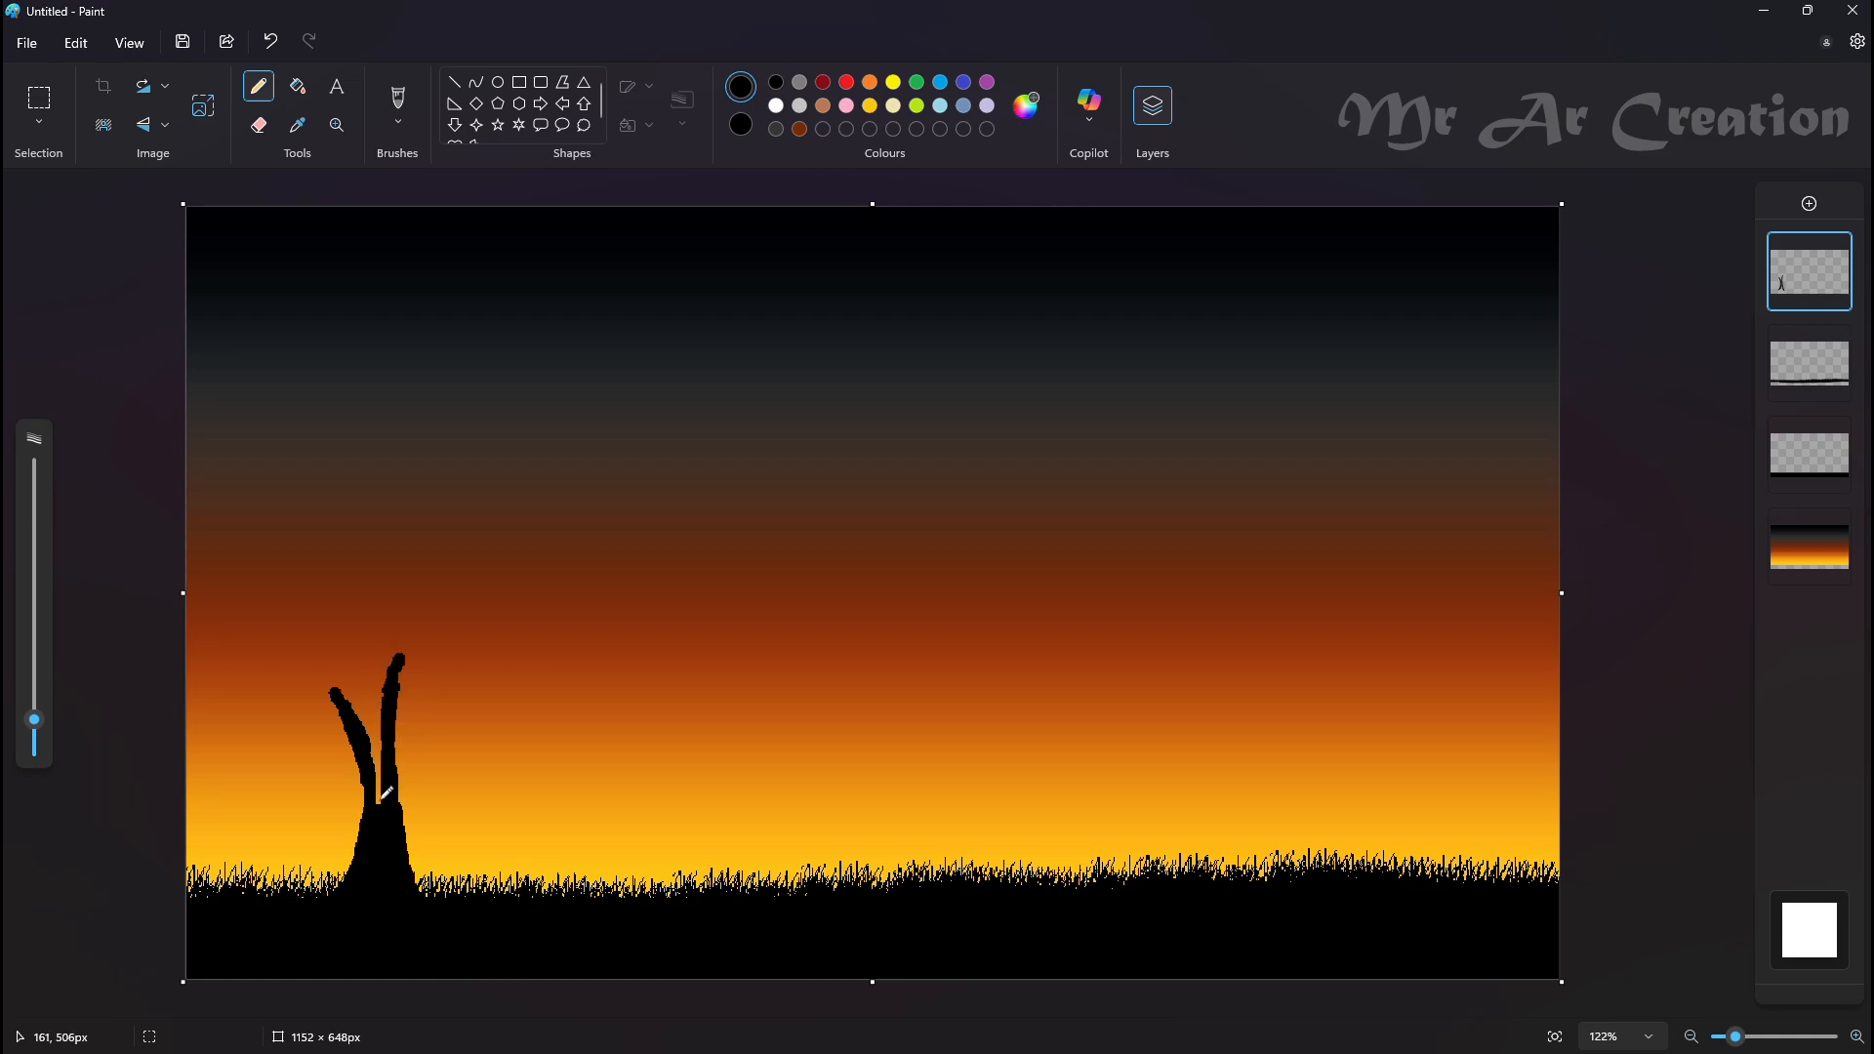
{"action": "left_click_drag", "start_coordinate": [397, 647], "coordinate": [398, 652]}
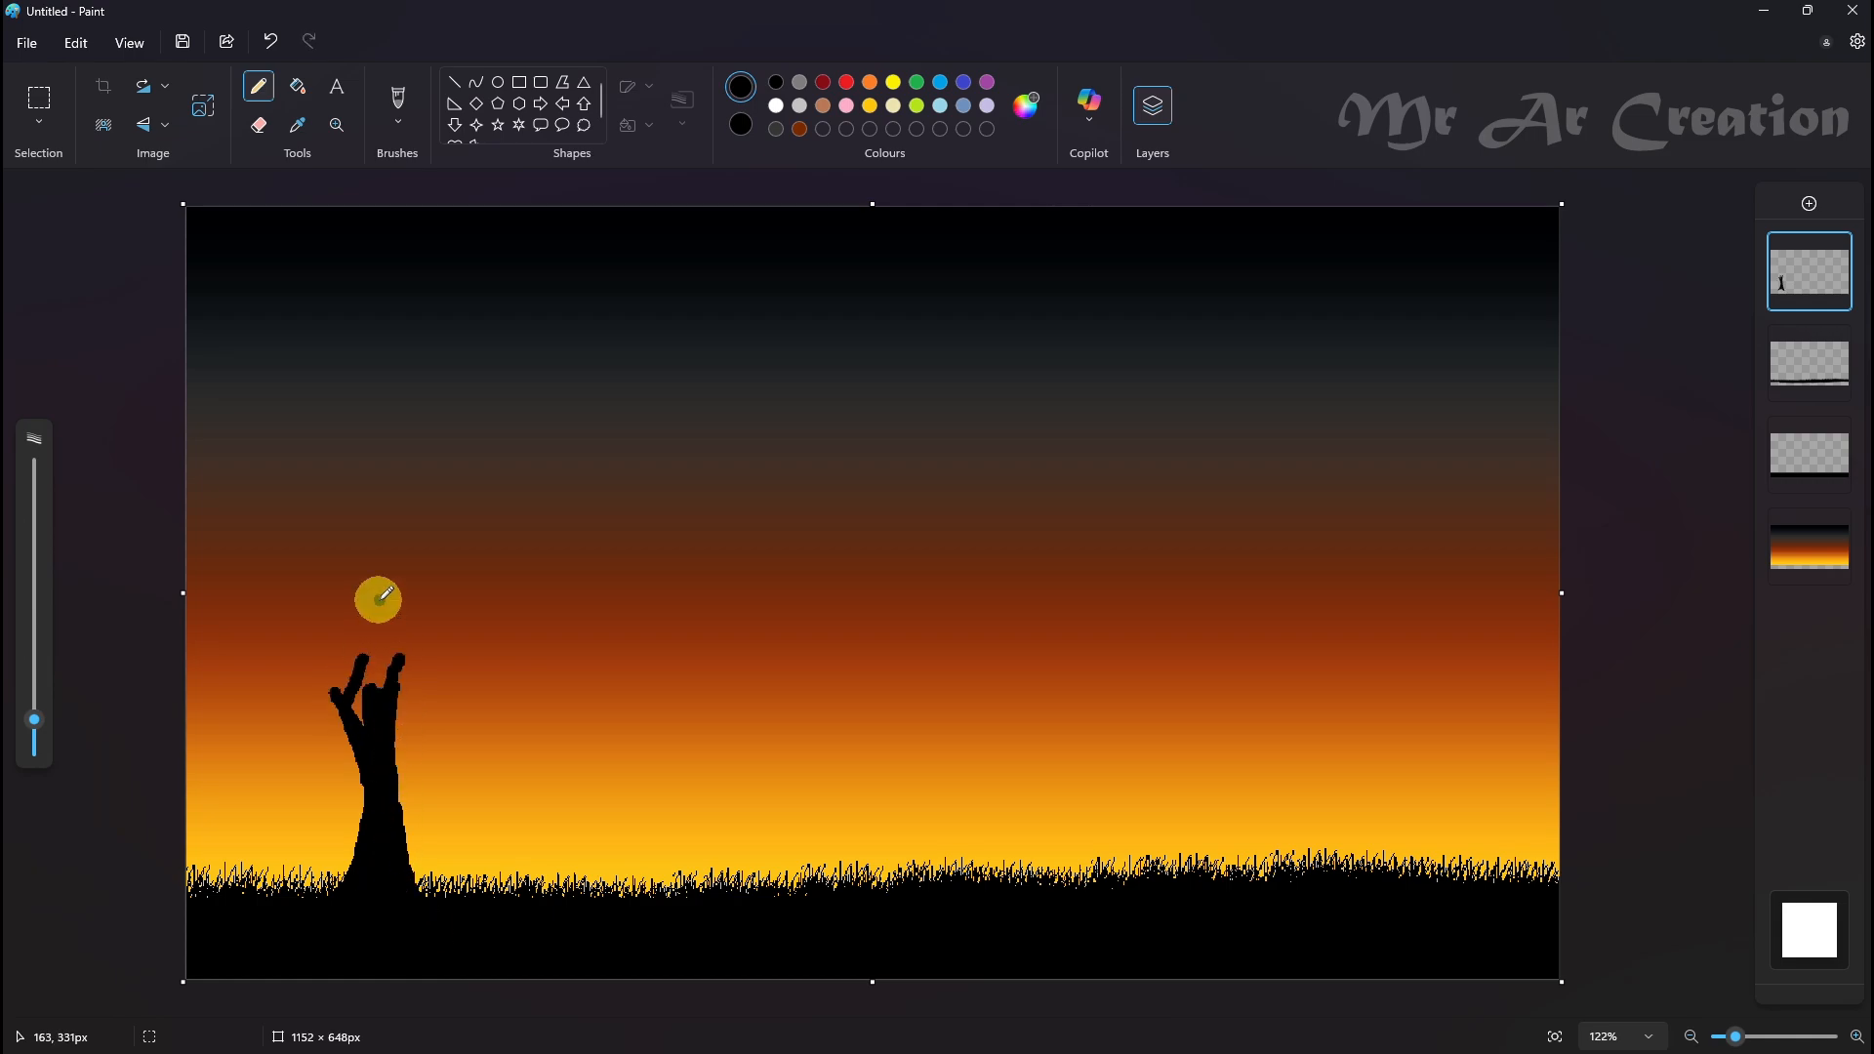
Extend the trunk upward with two forking limbs and trim its right edge with the Eraser
{"action": "key", "text": "ctrl+z"}
{"action": "left_click_drag", "start_coordinate": [340, 538], "coordinate": [349, 673]}
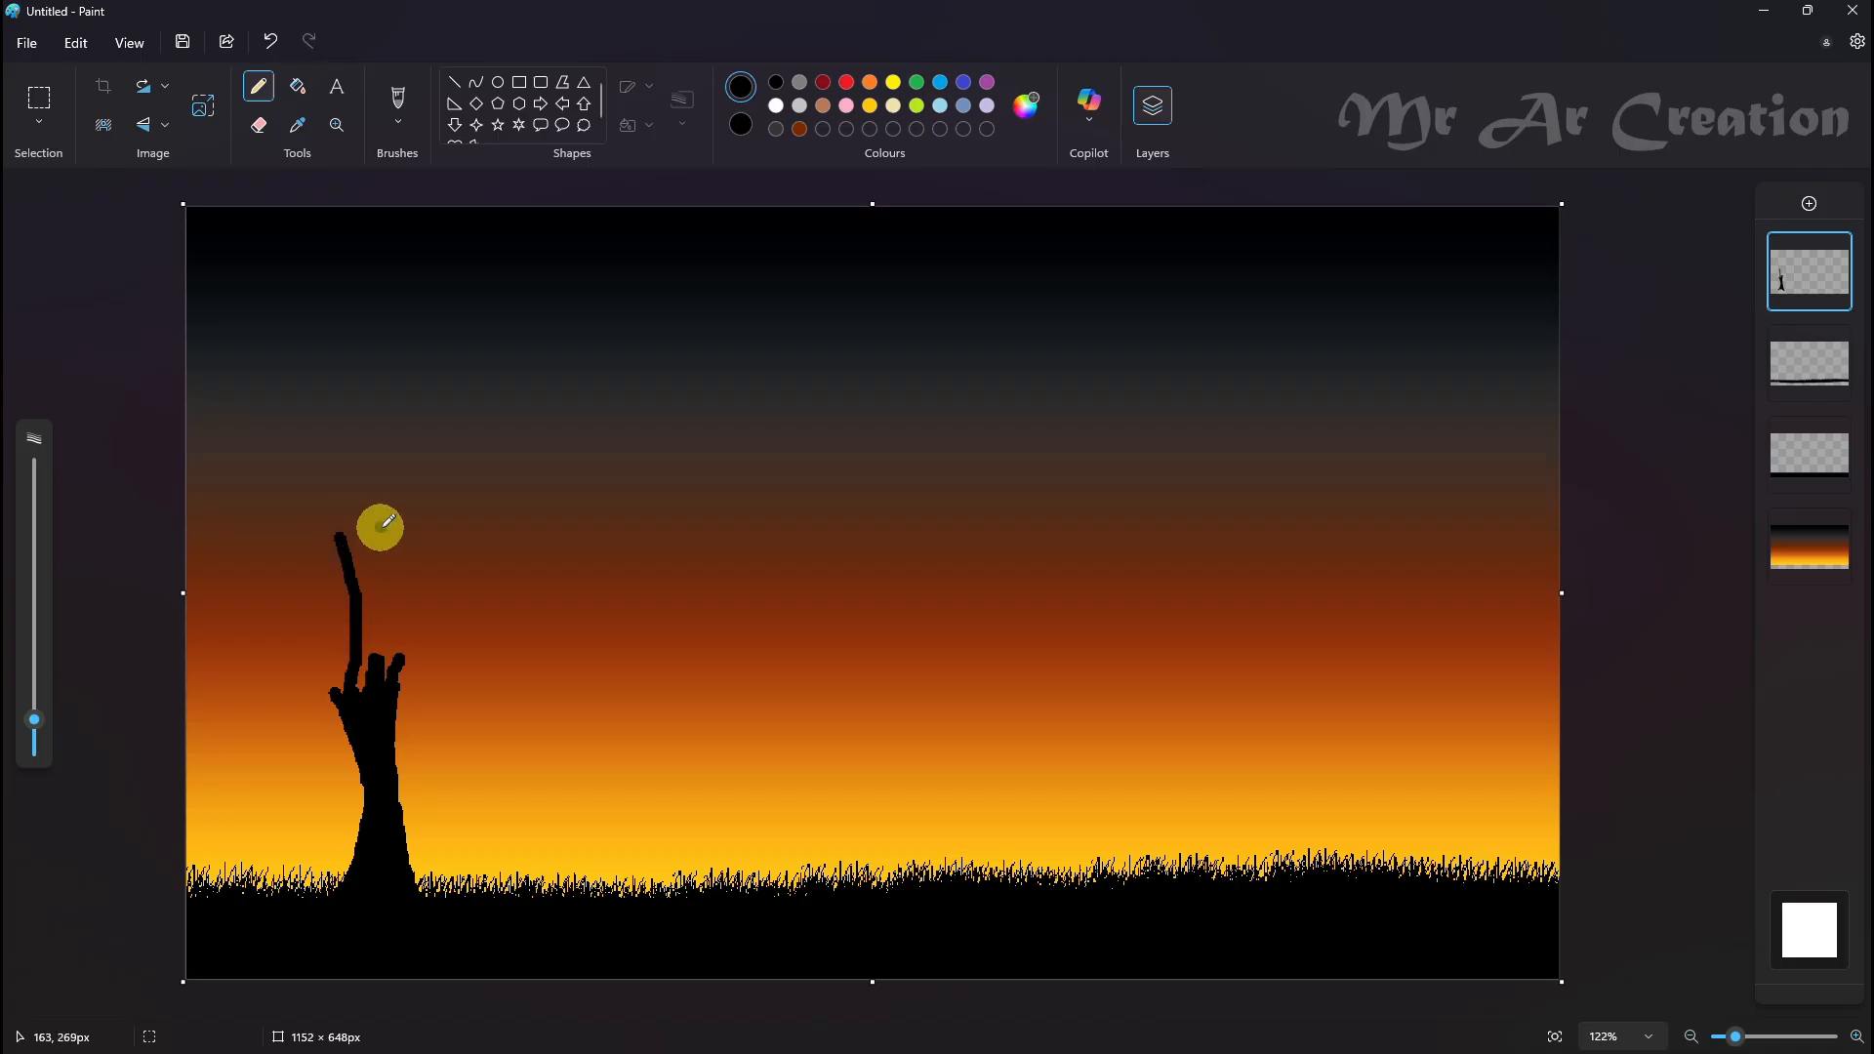
{"action": "left_click_drag", "start_coordinate": [392, 519], "coordinate": [386, 656]}
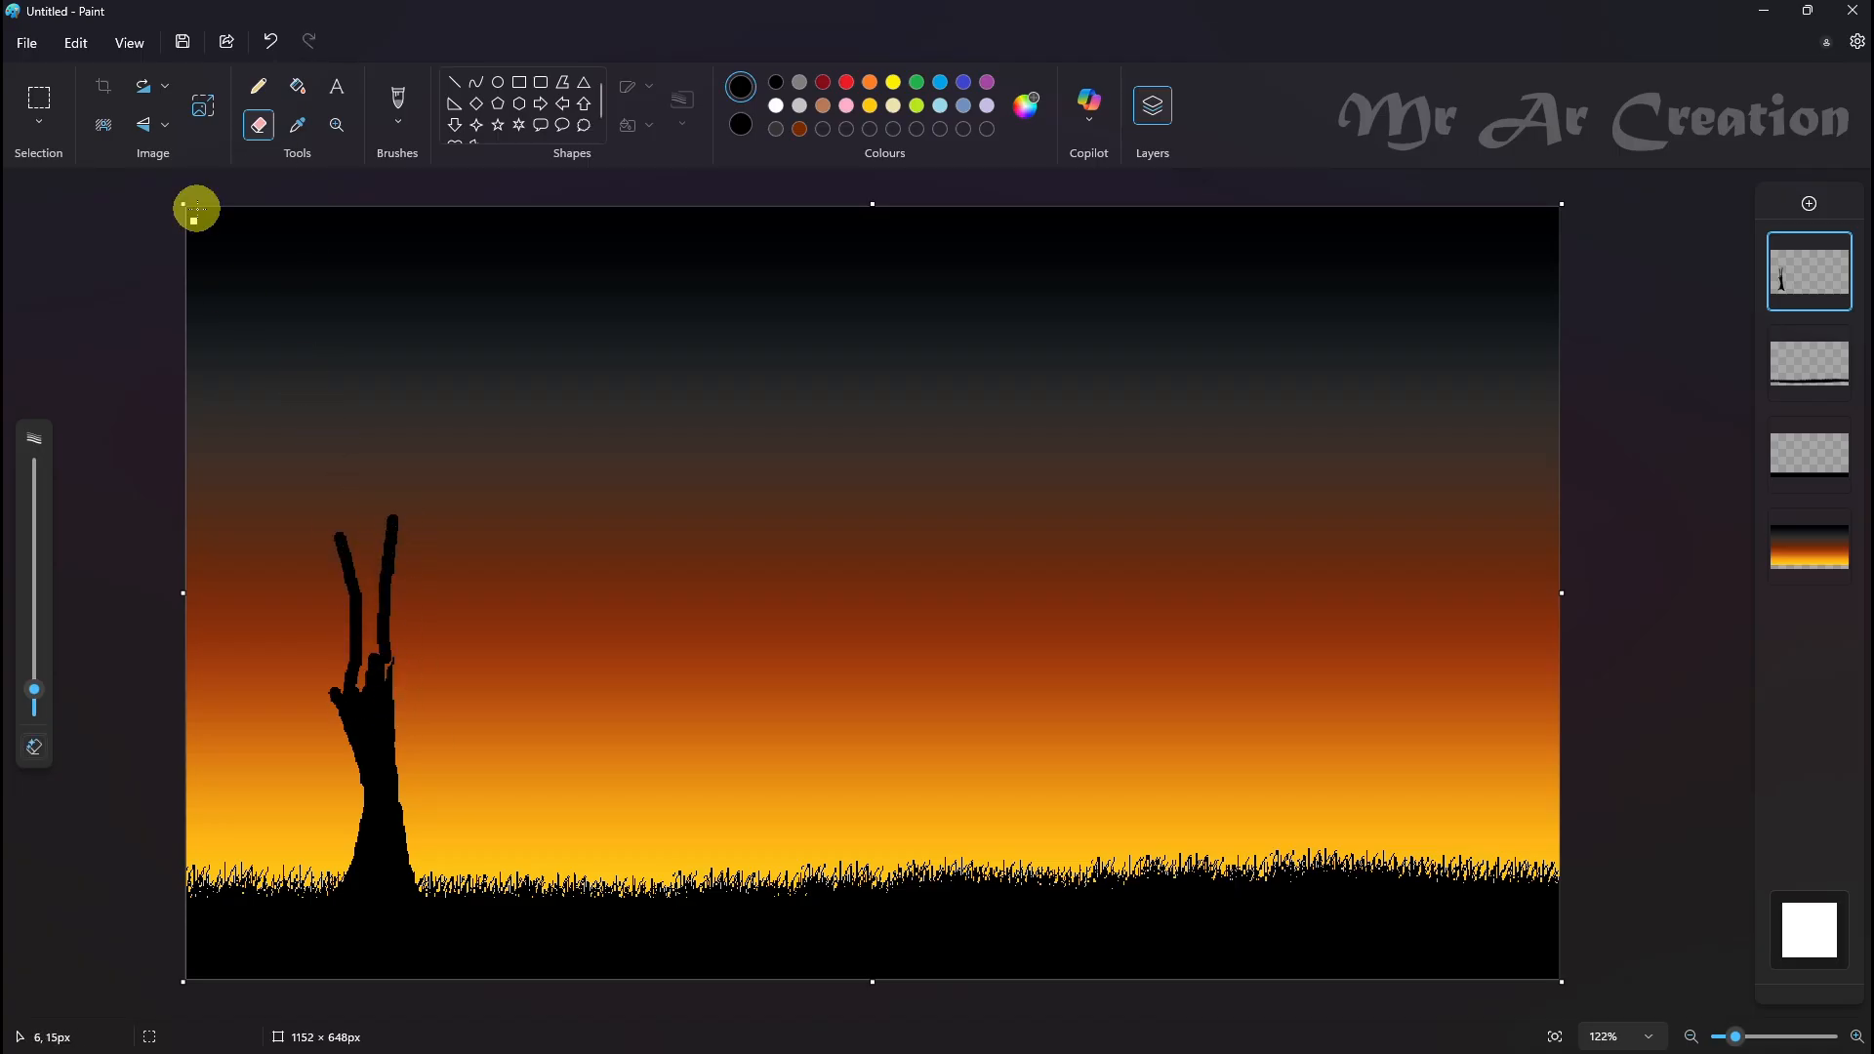
{"action": "left_click_drag", "start_coordinate": [413, 501], "coordinate": [387, 631]}
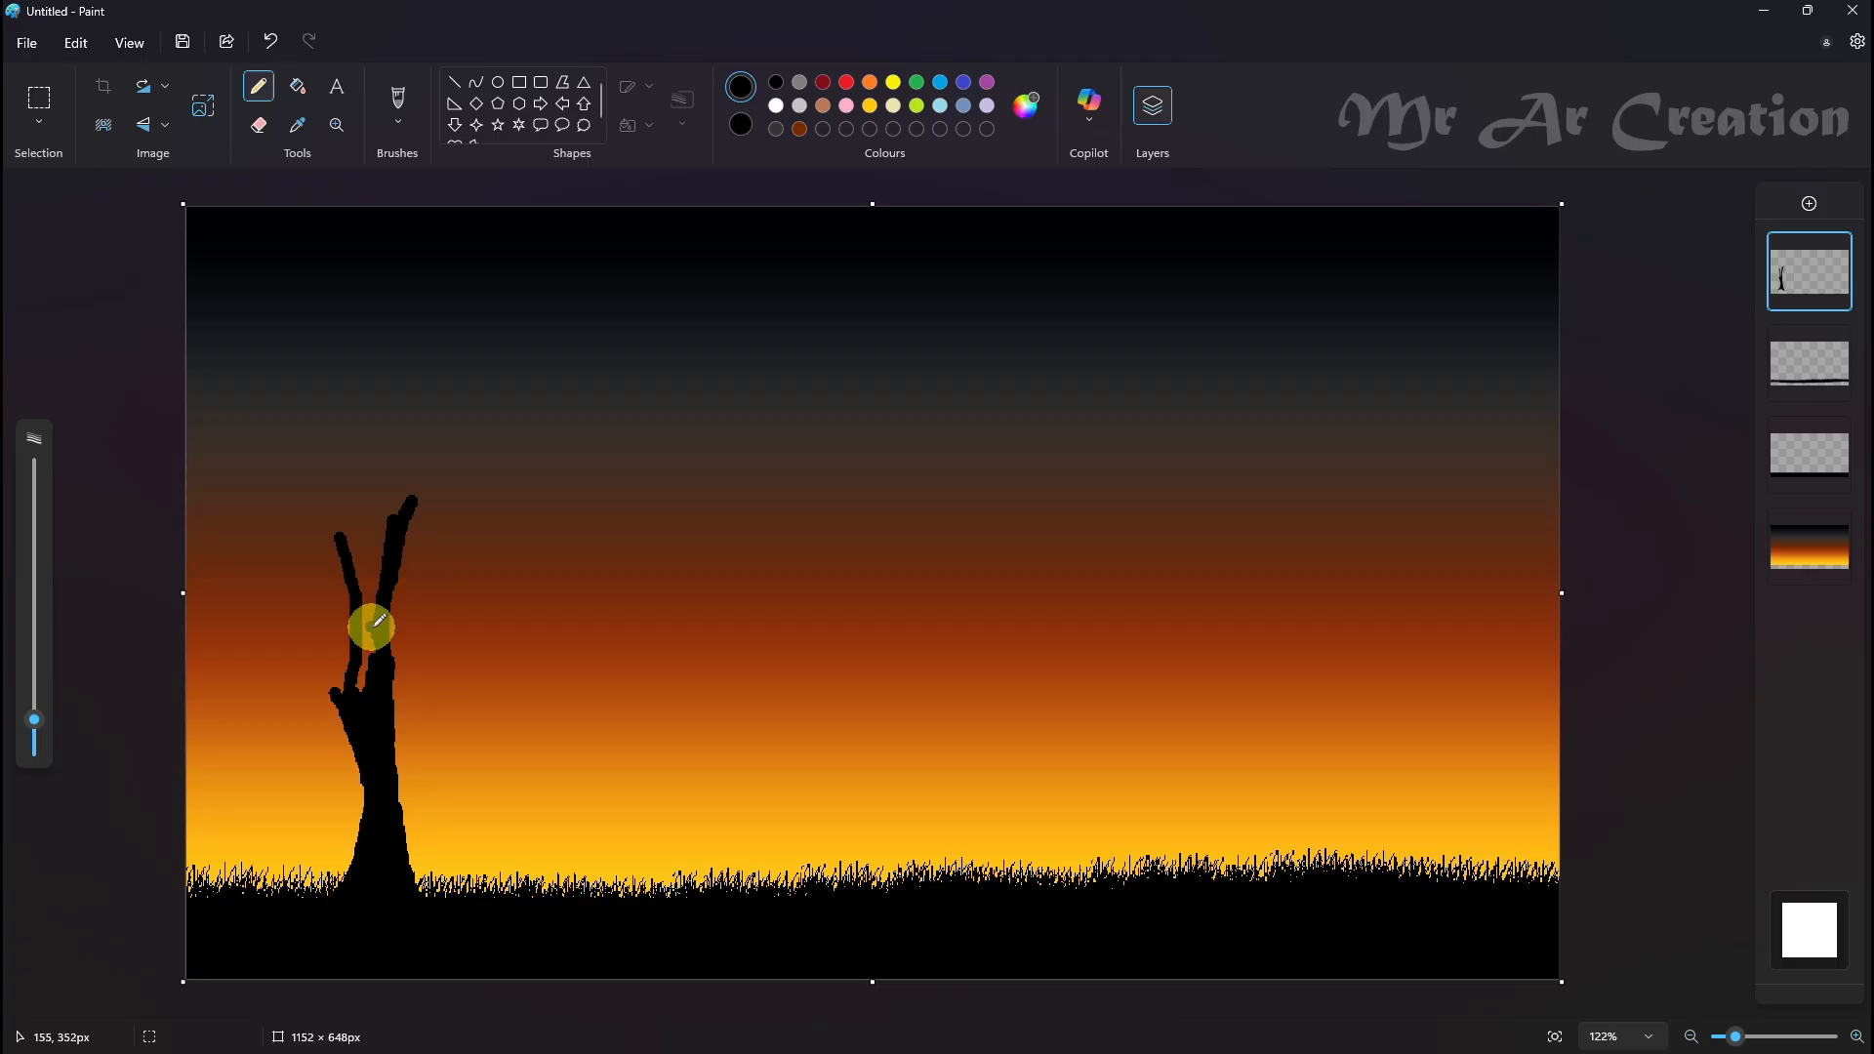
{"action": "key", "text": "ctrl+z"}
{"action": "left_click", "coordinate": [262, 134]}
{"action": "left_click", "coordinate": [259, 86]}
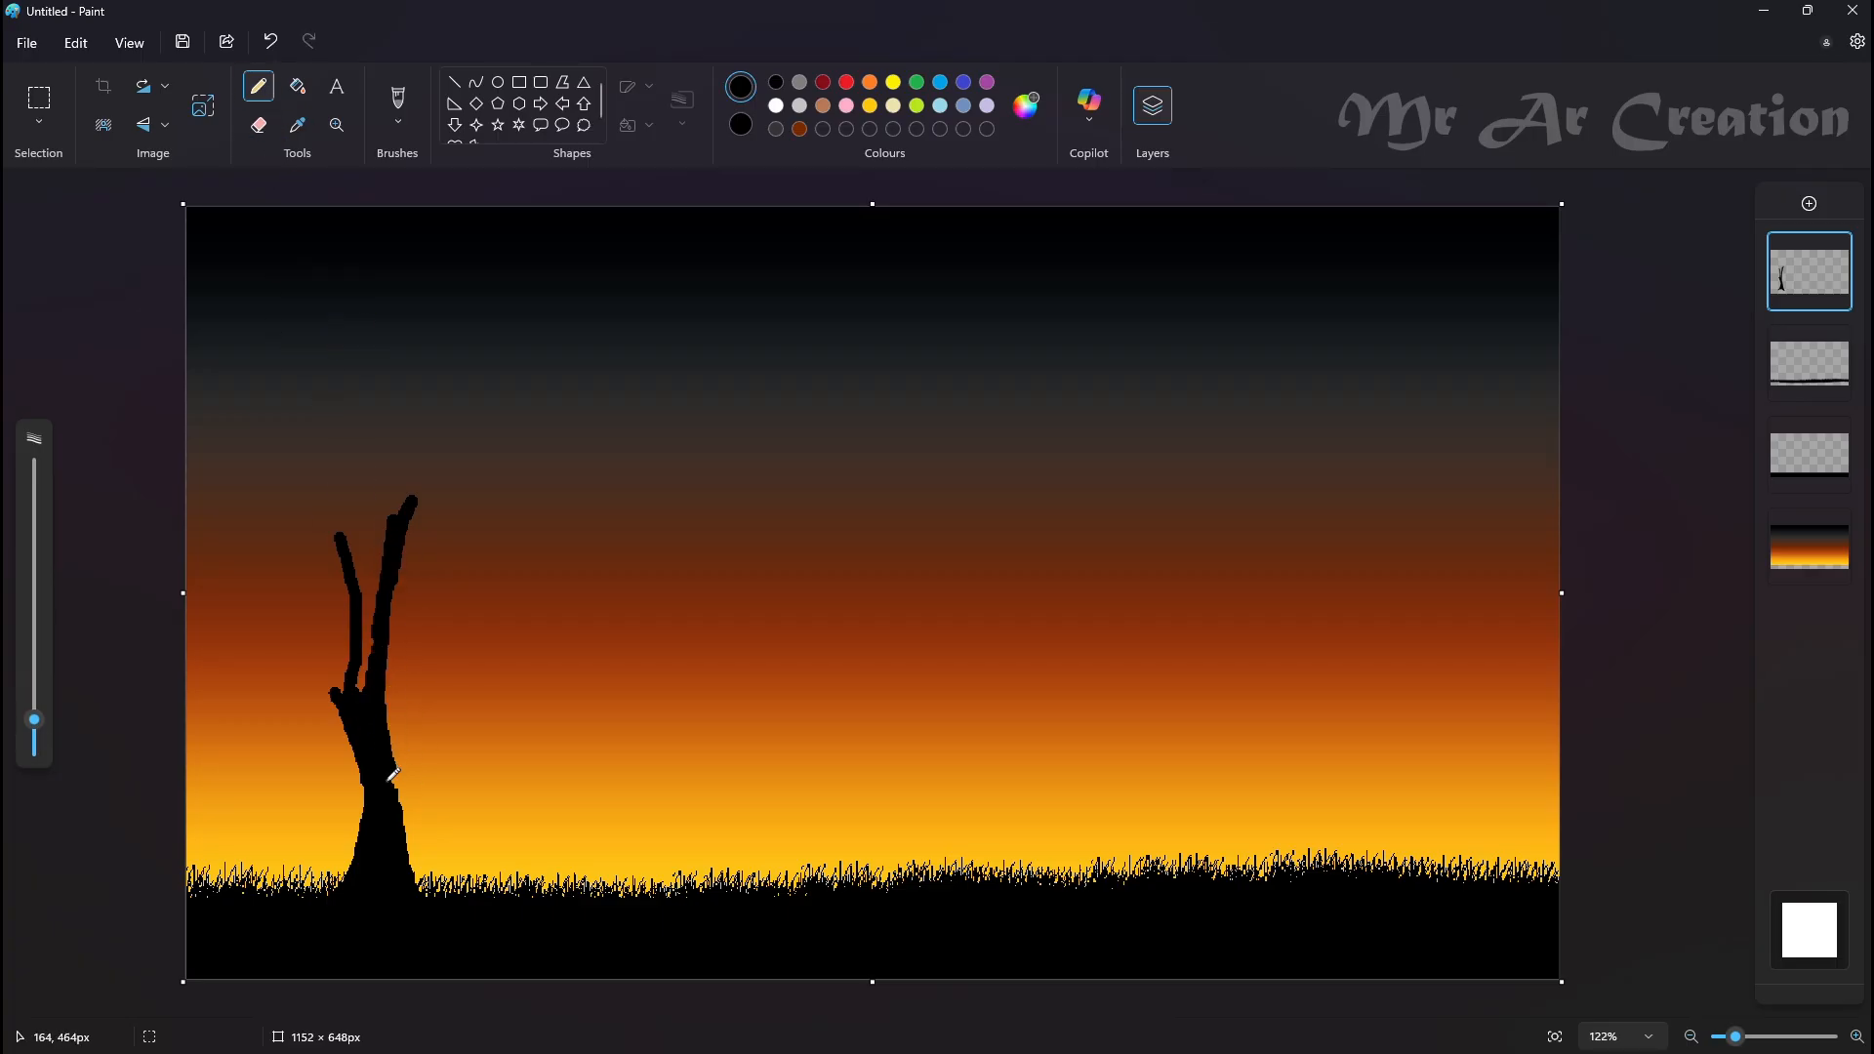
Widen the trunk's lower right side, fill in its middle and extend its upper left part higher
{"action": "left_click_drag", "start_coordinate": [376, 711], "coordinate": [418, 845]}
{"action": "left_click_drag", "start_coordinate": [326, 493], "coordinate": [377, 579]}
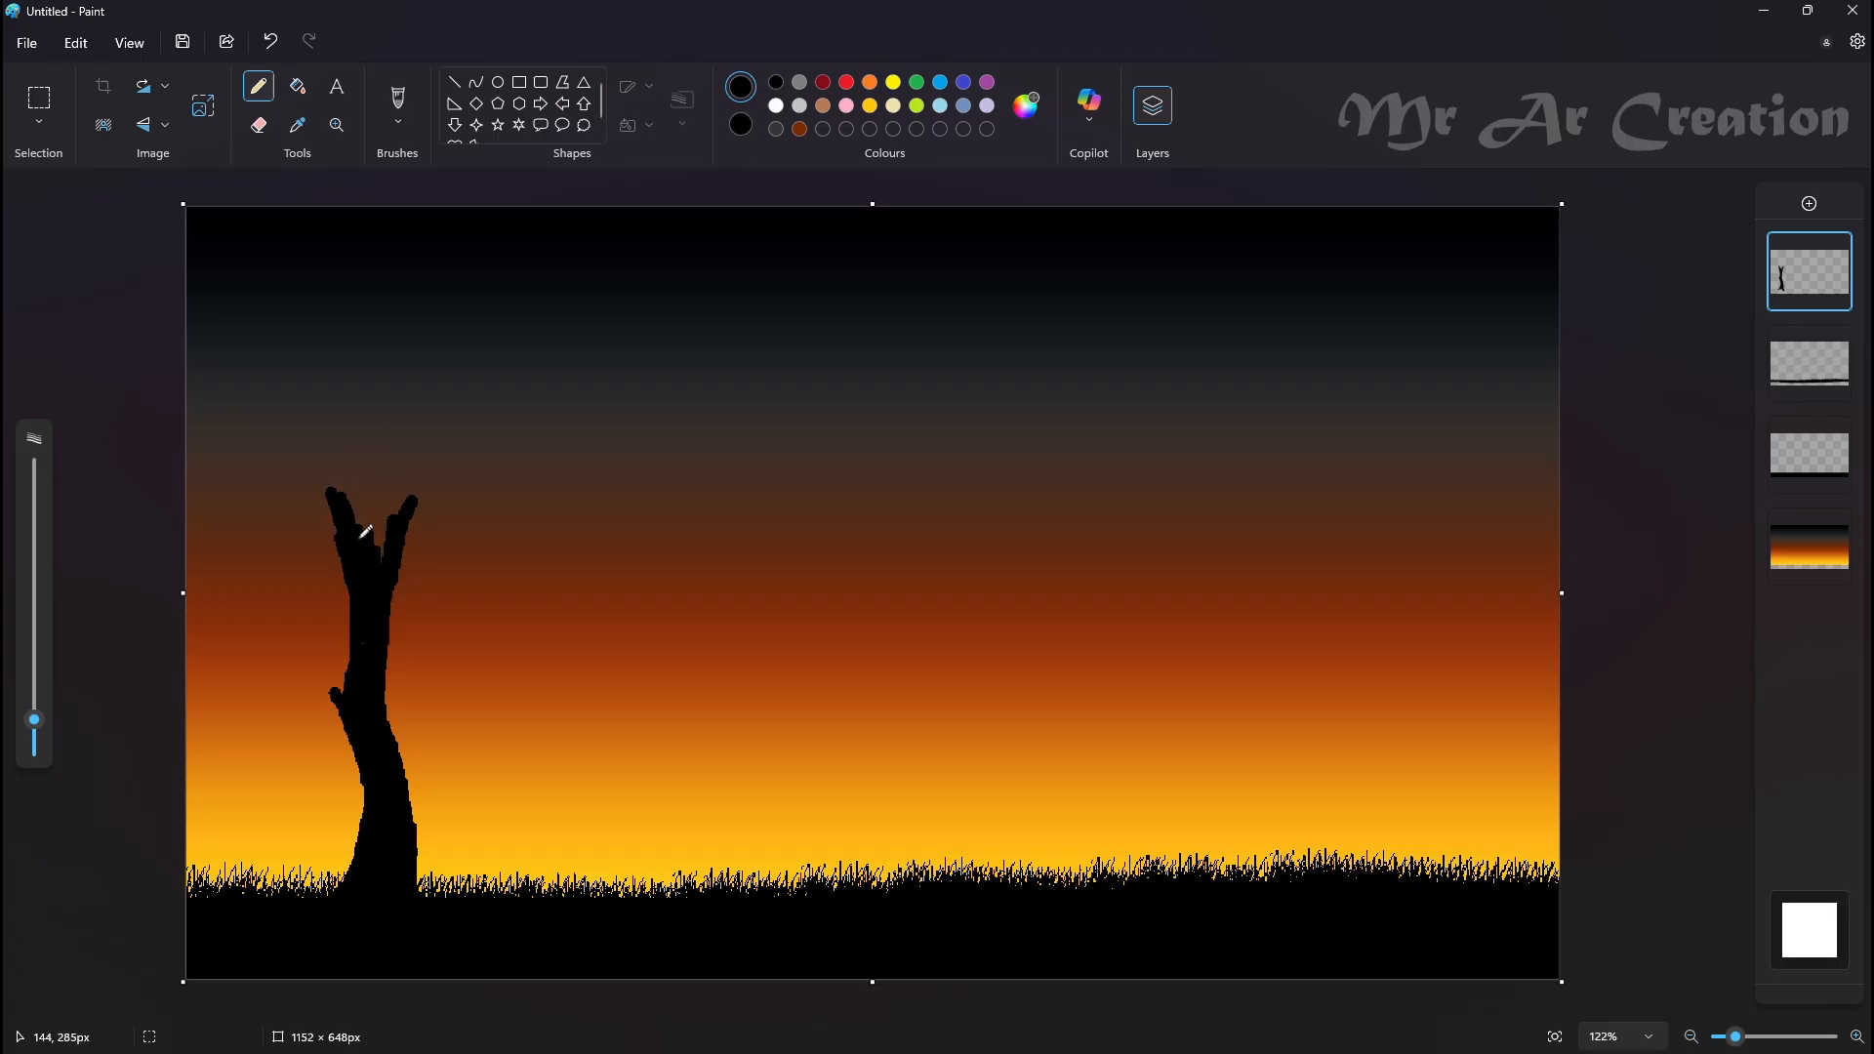
{"action": "mouse_move", "coordinate": [355, 515]}
{"action": "left_mouse_down"}
{"action": "mouse_move", "coordinate": [355, 324]}
{"action": "mouse_move", "coordinate": [333, 473]}
{"action": "mouse_move", "coordinate": [335, 384]}
{"action": "left_mouse_up"}
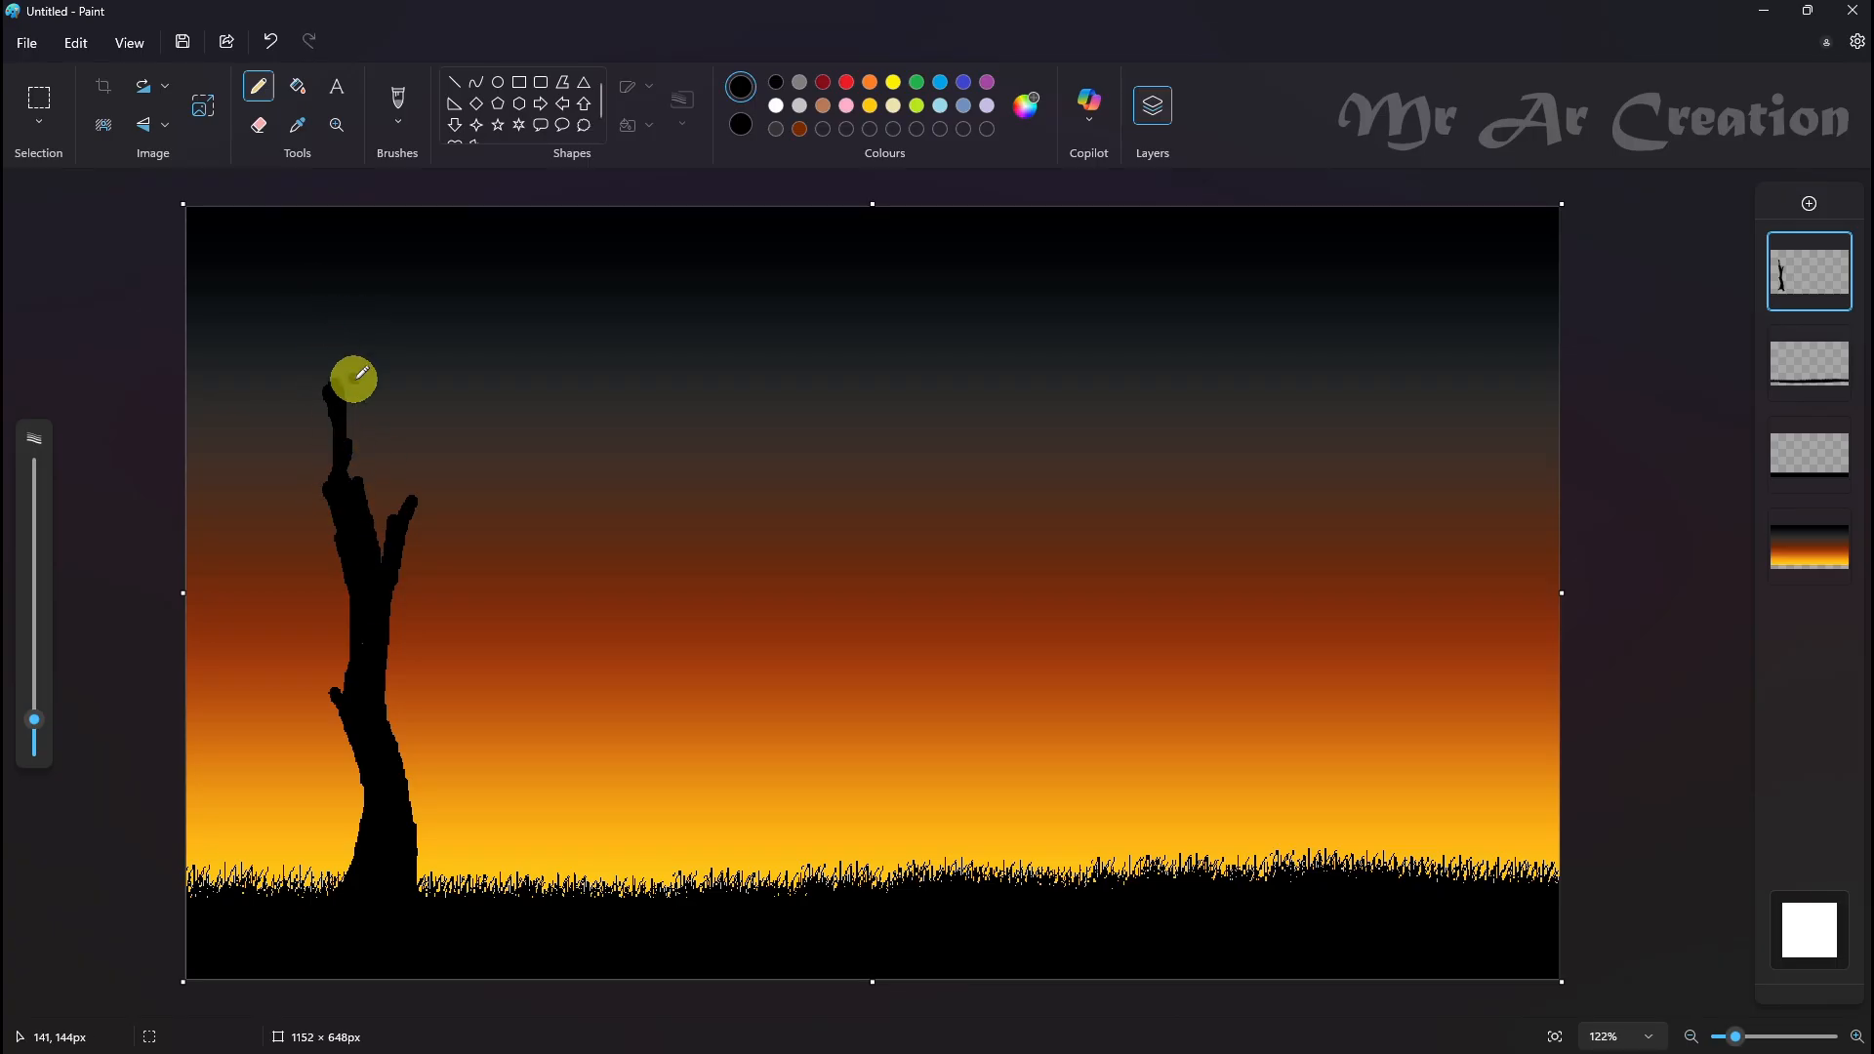
Erase the short right limb of the trunk and smooth the upper trunk's right edge with the Pencil
{"action": "left_click", "coordinate": [258, 125]}
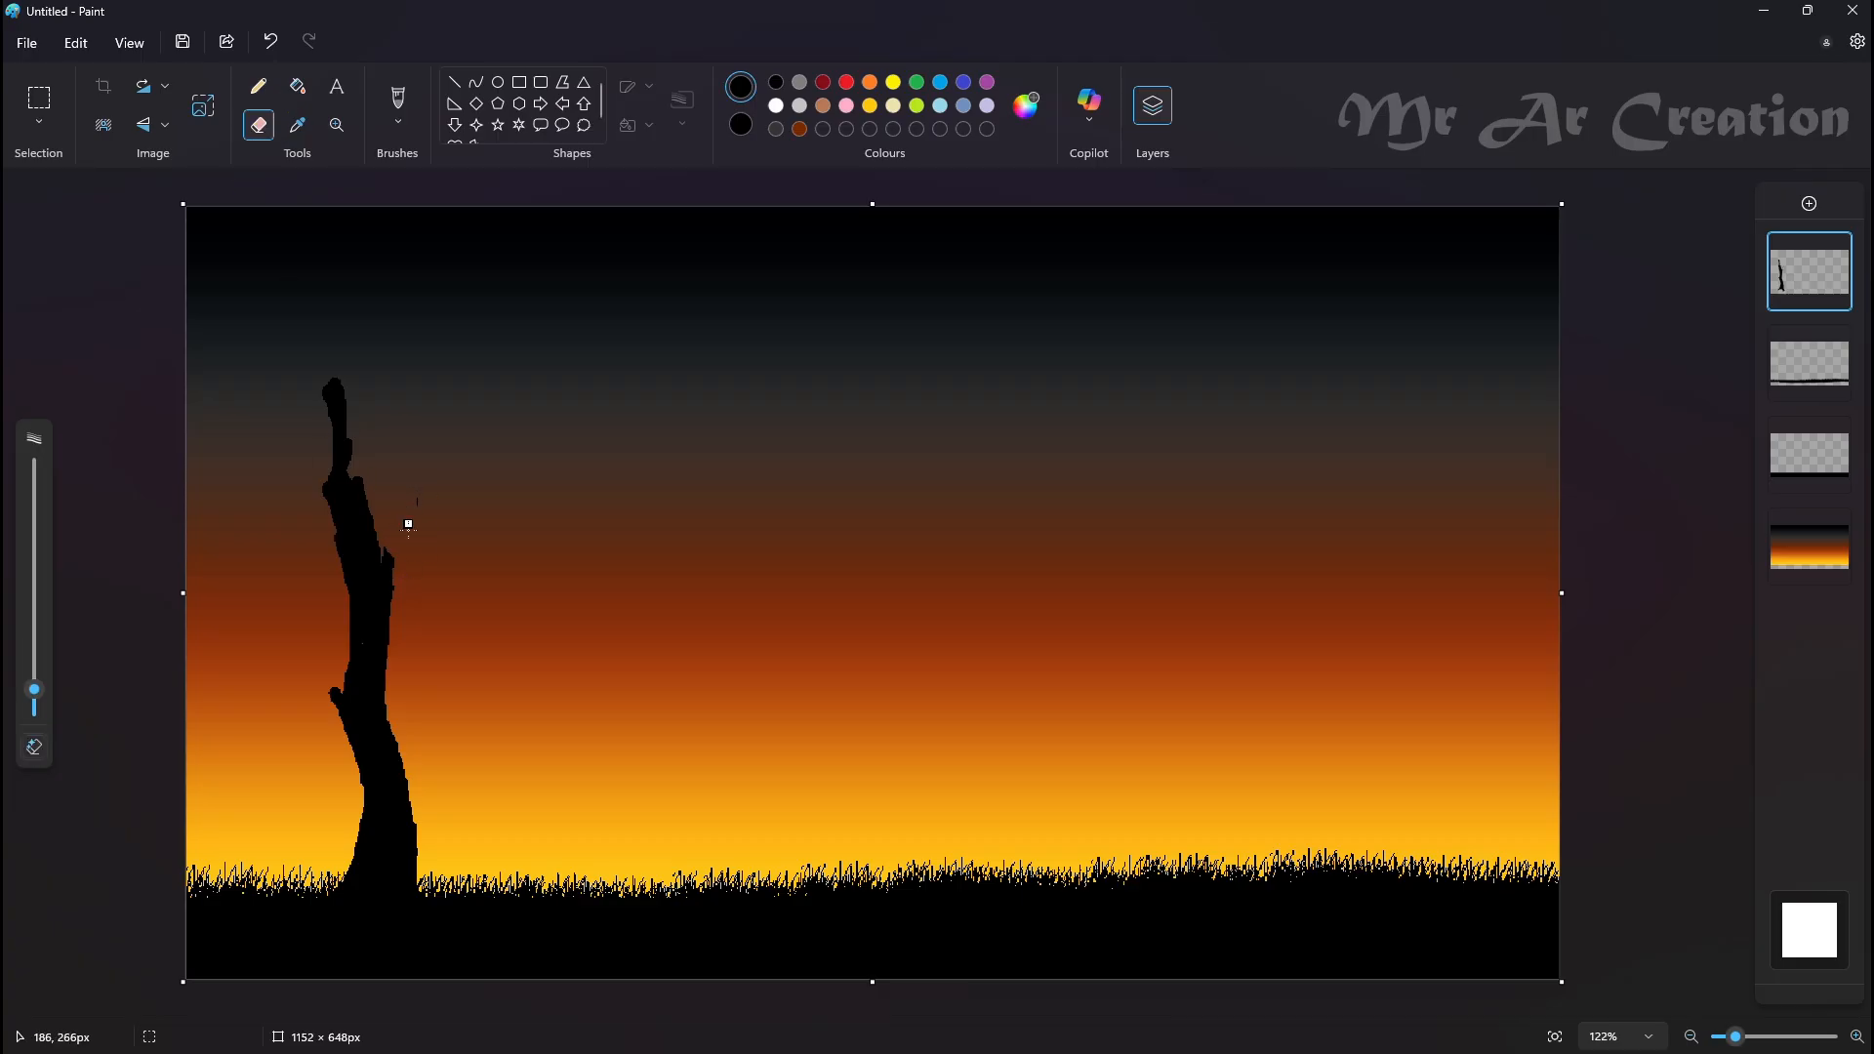
{"action": "left_click", "coordinate": [259, 86]}
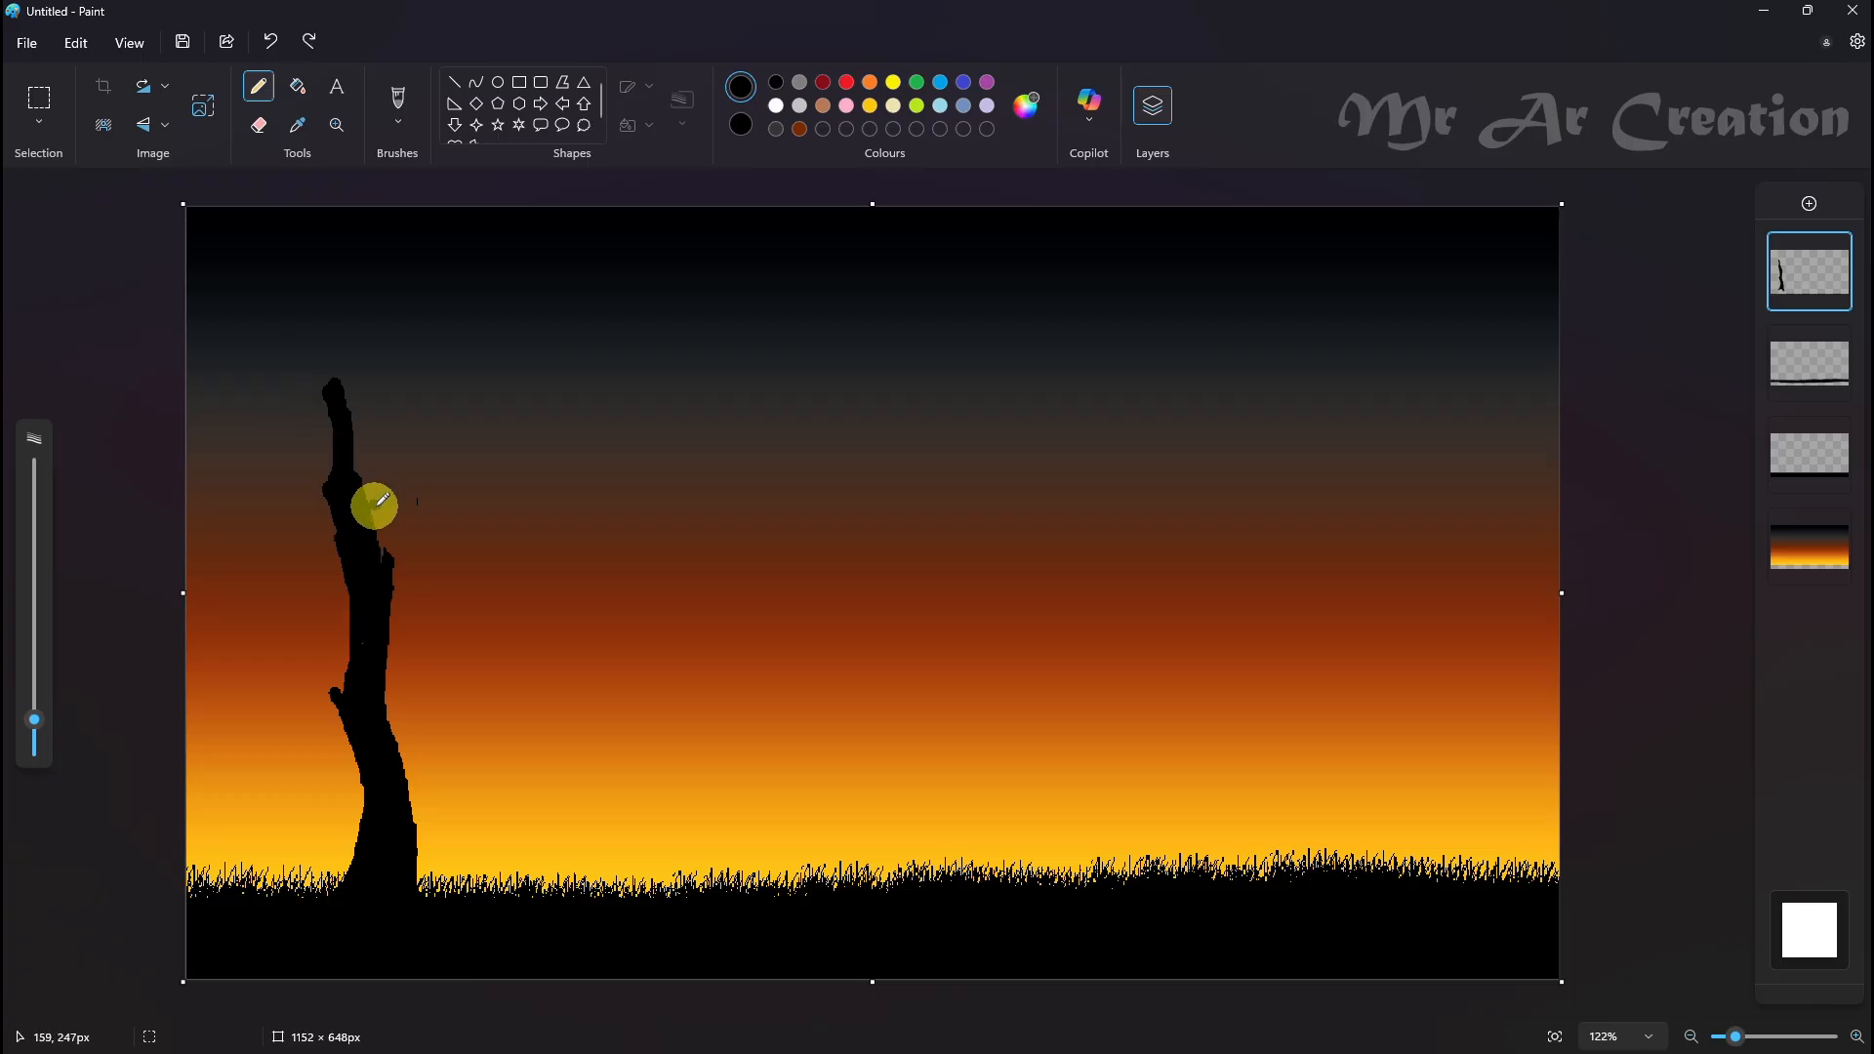
{"action": "key", "text": "ctrl+z"}
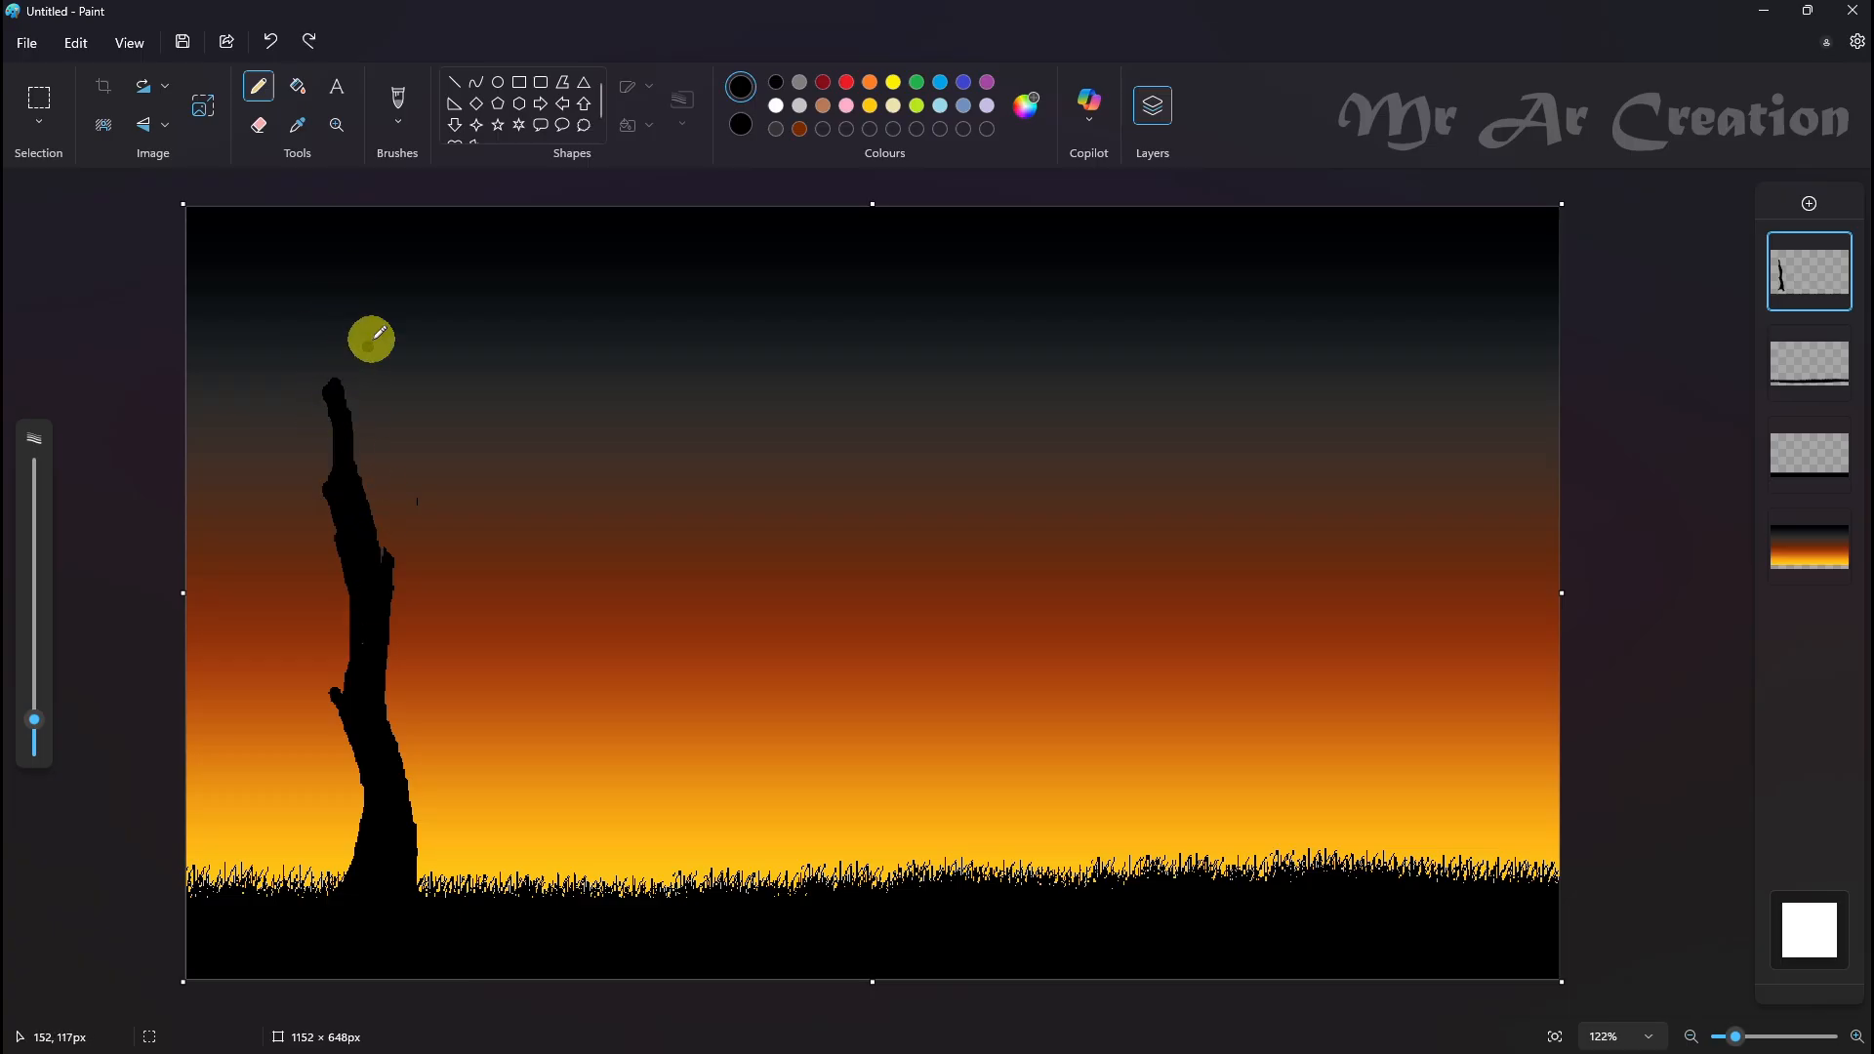
Draw one branch rising to the right and a longer one rising to the left from the trunk's top
{"action": "mouse_move", "coordinate": [355, 427]}
{"action": "left_mouse_down"}
{"action": "mouse_move", "coordinate": [354, 449]}
{"action": "mouse_move", "coordinate": [377, 394]}
{"action": "mouse_move", "coordinate": [368, 430]}
{"action": "mouse_move", "coordinate": [435, 374]}
{"action": "left_mouse_up"}
{"action": "mouse_move", "coordinate": [235, 248]}
{"action": "left_mouse_down"}
{"action": "mouse_move", "coordinate": [287, 286]}
{"action": "mouse_move", "coordinate": [321, 383]}
{"action": "left_mouse_up"}
{"action": "key", "text": "ctrl+z"}
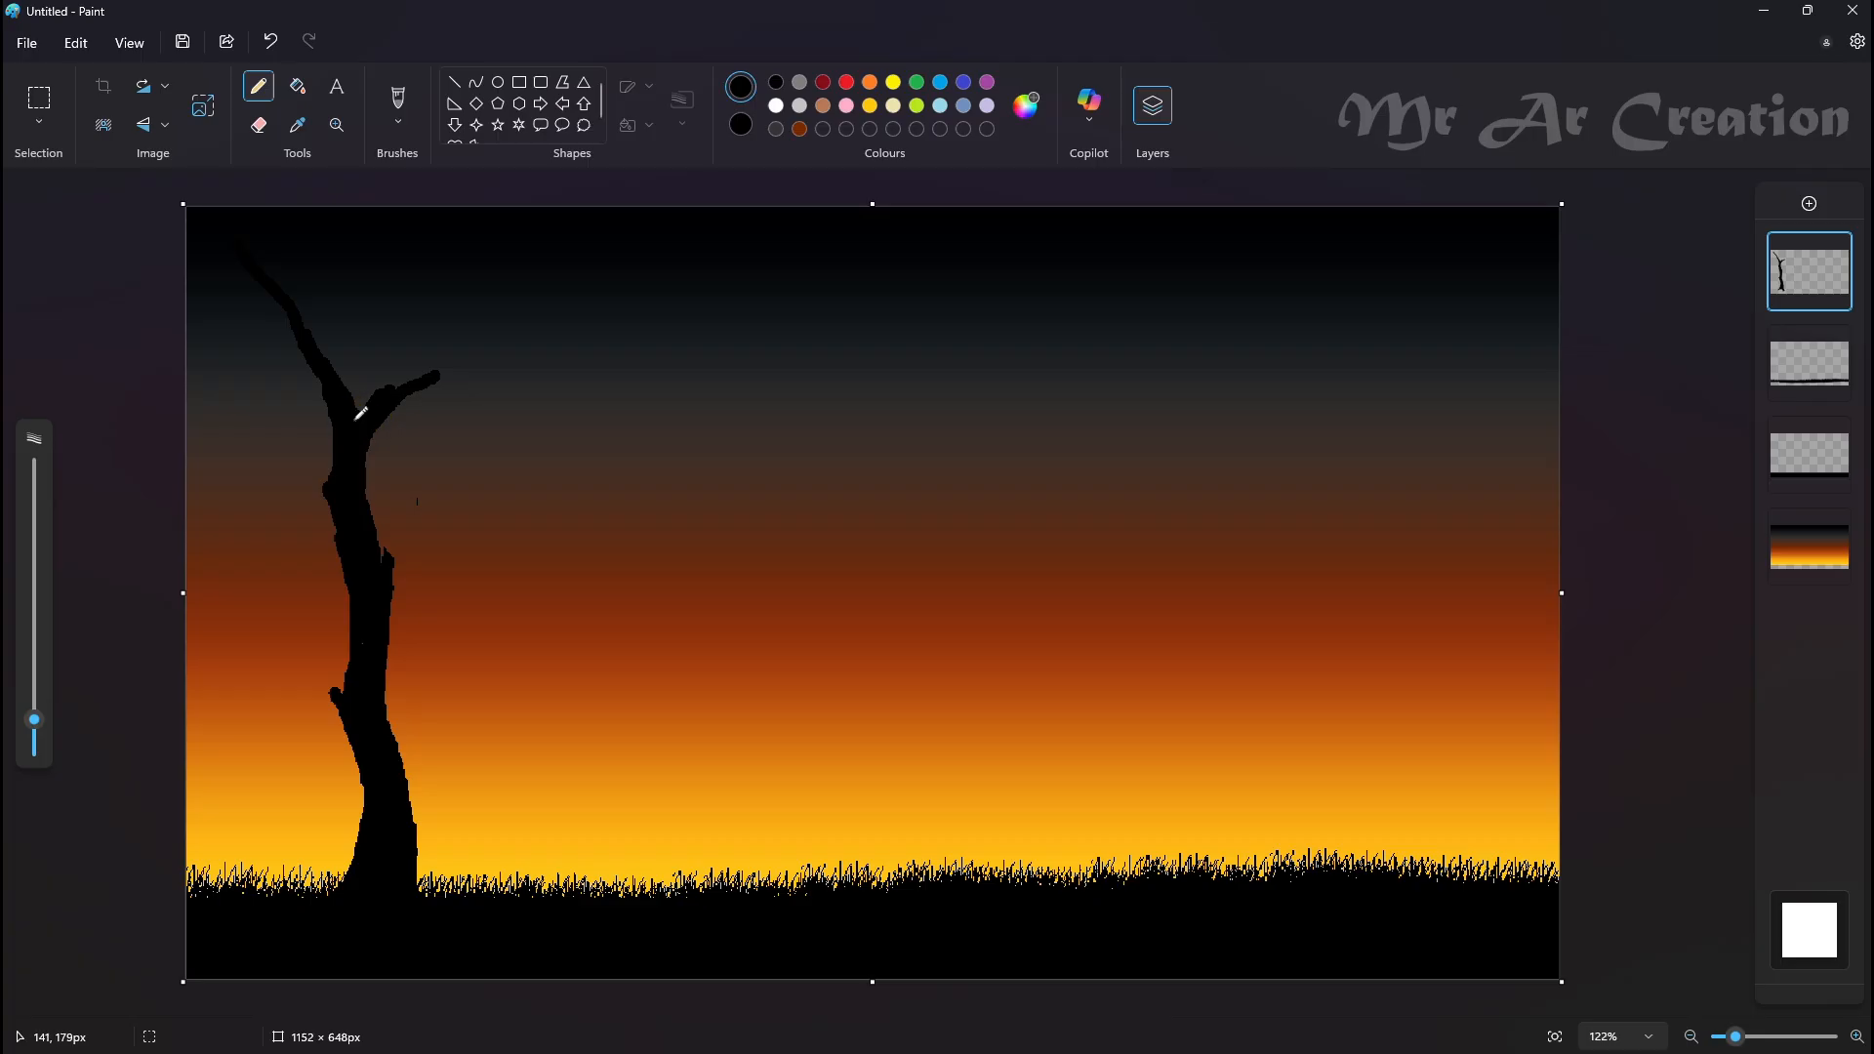
Extend the right branch outward with a thinner Pencil and add small twigs along it
{"action": "mouse_move", "coordinate": [379, 400]}
{"action": "left_mouse_down"}
{"action": "mouse_move", "coordinate": [493, 341]}
{"action": "mouse_move", "coordinate": [662, 296]}
{"action": "left_mouse_up"}
{"action": "key", "text": "ctrl+z"}
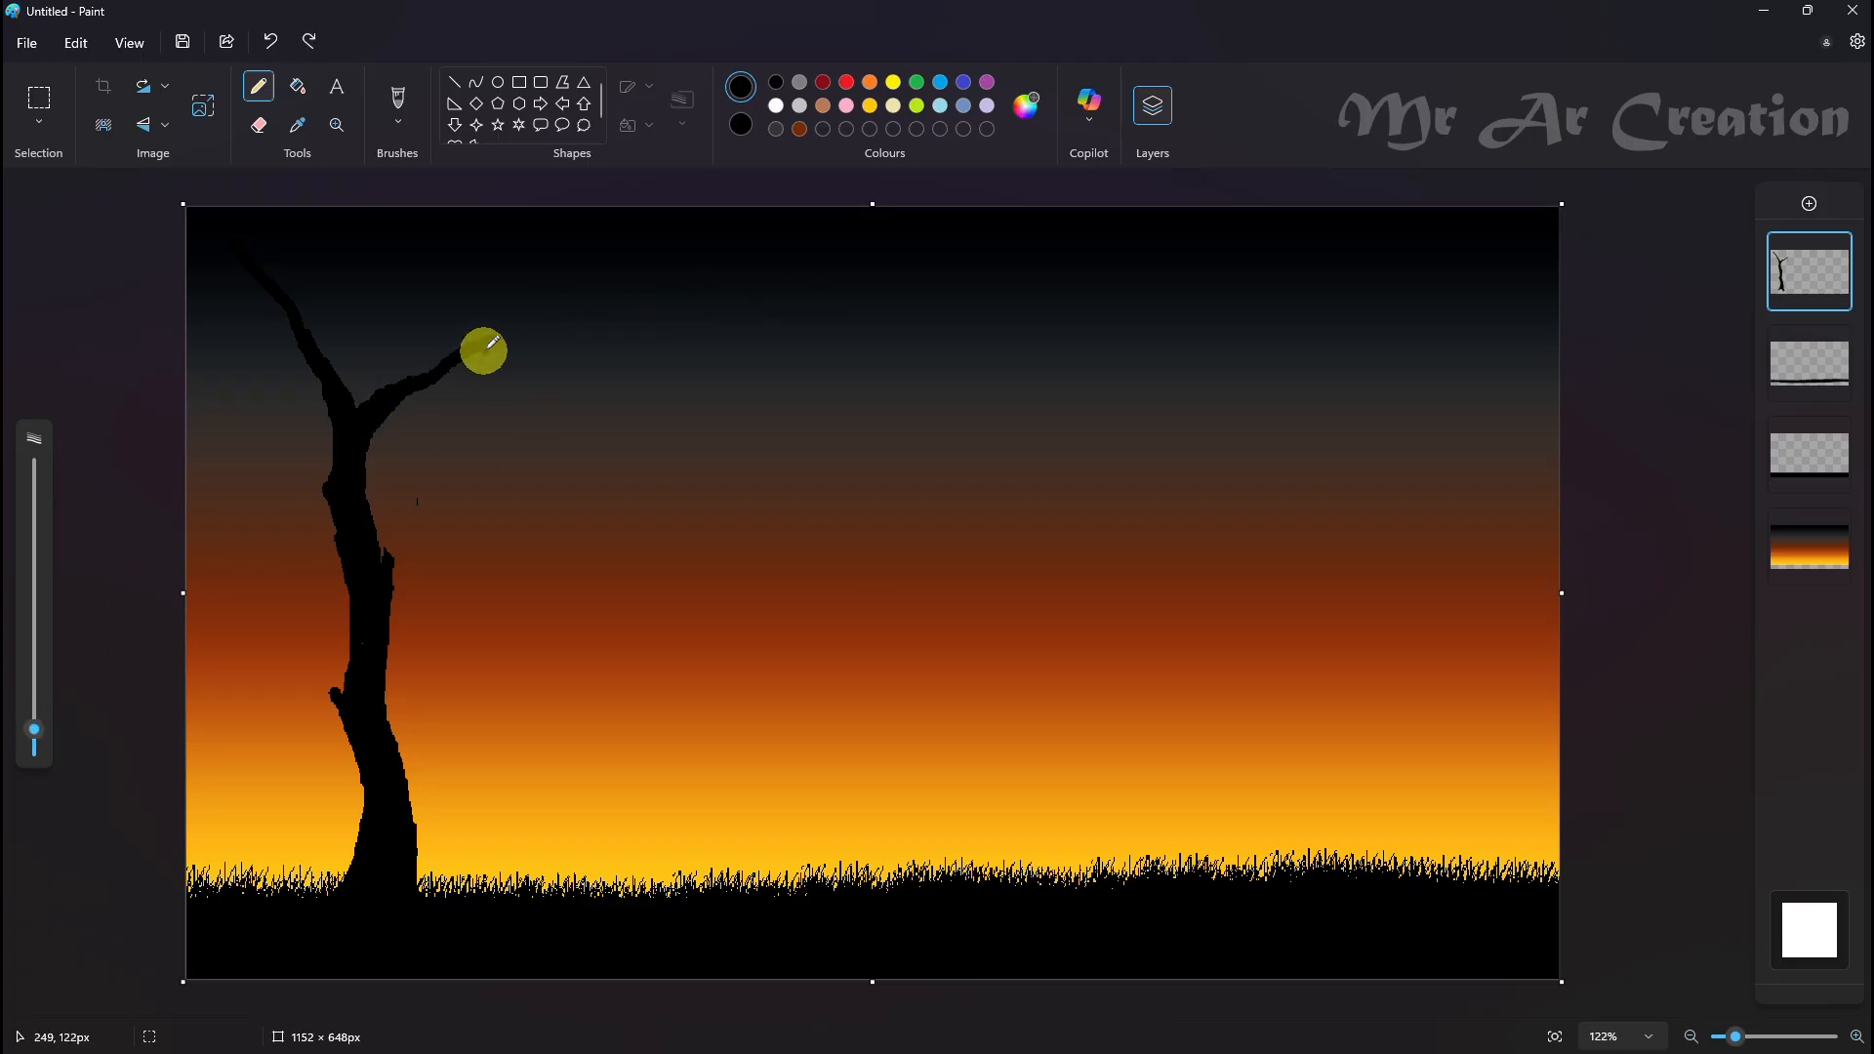
{"action": "left_click_drag", "start_coordinate": [485, 350], "coordinate": [724, 335]}
{"action": "key", "text": "ctrl+z"}
{"action": "left_click_drag", "start_coordinate": [34, 729], "coordinate": [35, 738]}
{"action": "scroll", "coordinate": [389, 631], "scroll_direction": "up", "scroll_amount": 3}
{"action": "mouse_move", "coordinate": [466, 409]}
{"action": "left_mouse_down"}
{"action": "mouse_move", "coordinate": [627, 387]}
{"action": "mouse_move", "coordinate": [509, 397]}
{"action": "mouse_move", "coordinate": [491, 368]}
{"action": "mouse_move", "coordinate": [632, 335]}
{"action": "left_mouse_up"}
{"action": "left_click", "coordinate": [603, 413]}
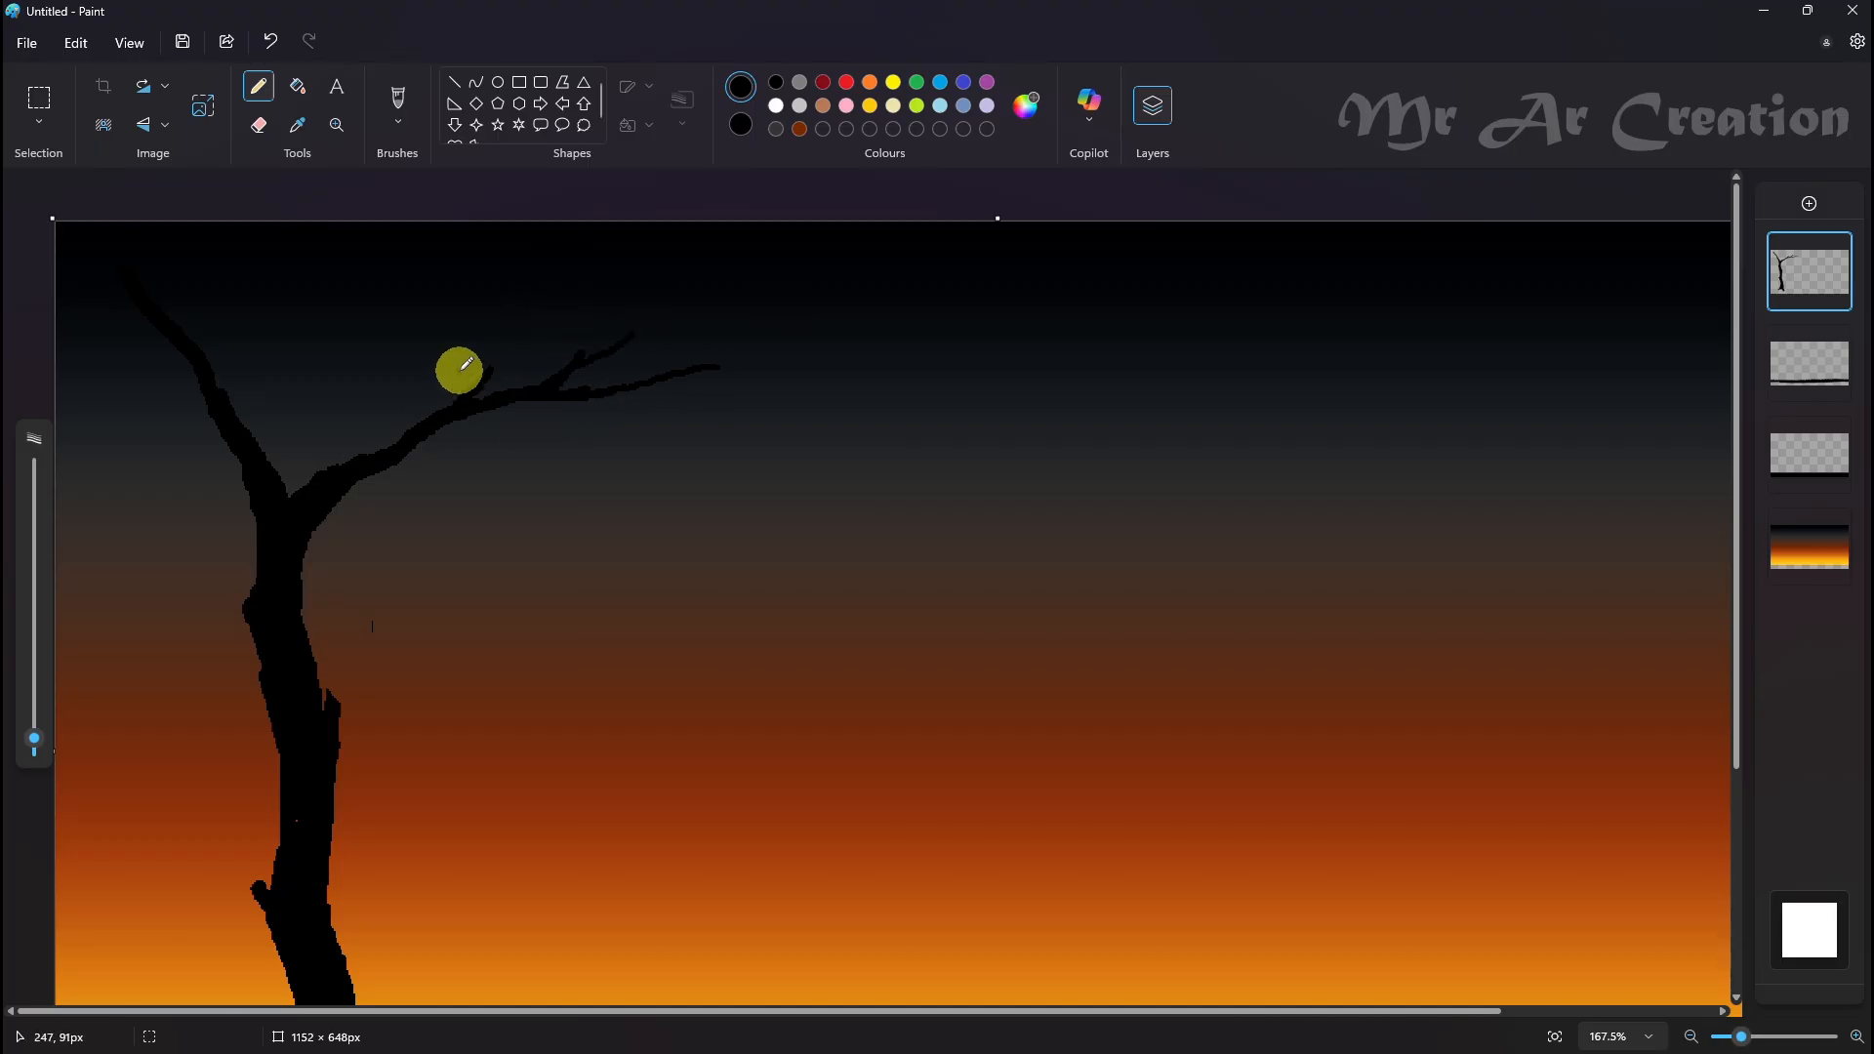
Draw thin twigs on both sides of the left branch, including one reaching the canvas's left edge
{"action": "left_click_drag", "start_coordinate": [243, 368], "coordinate": [245, 406]}
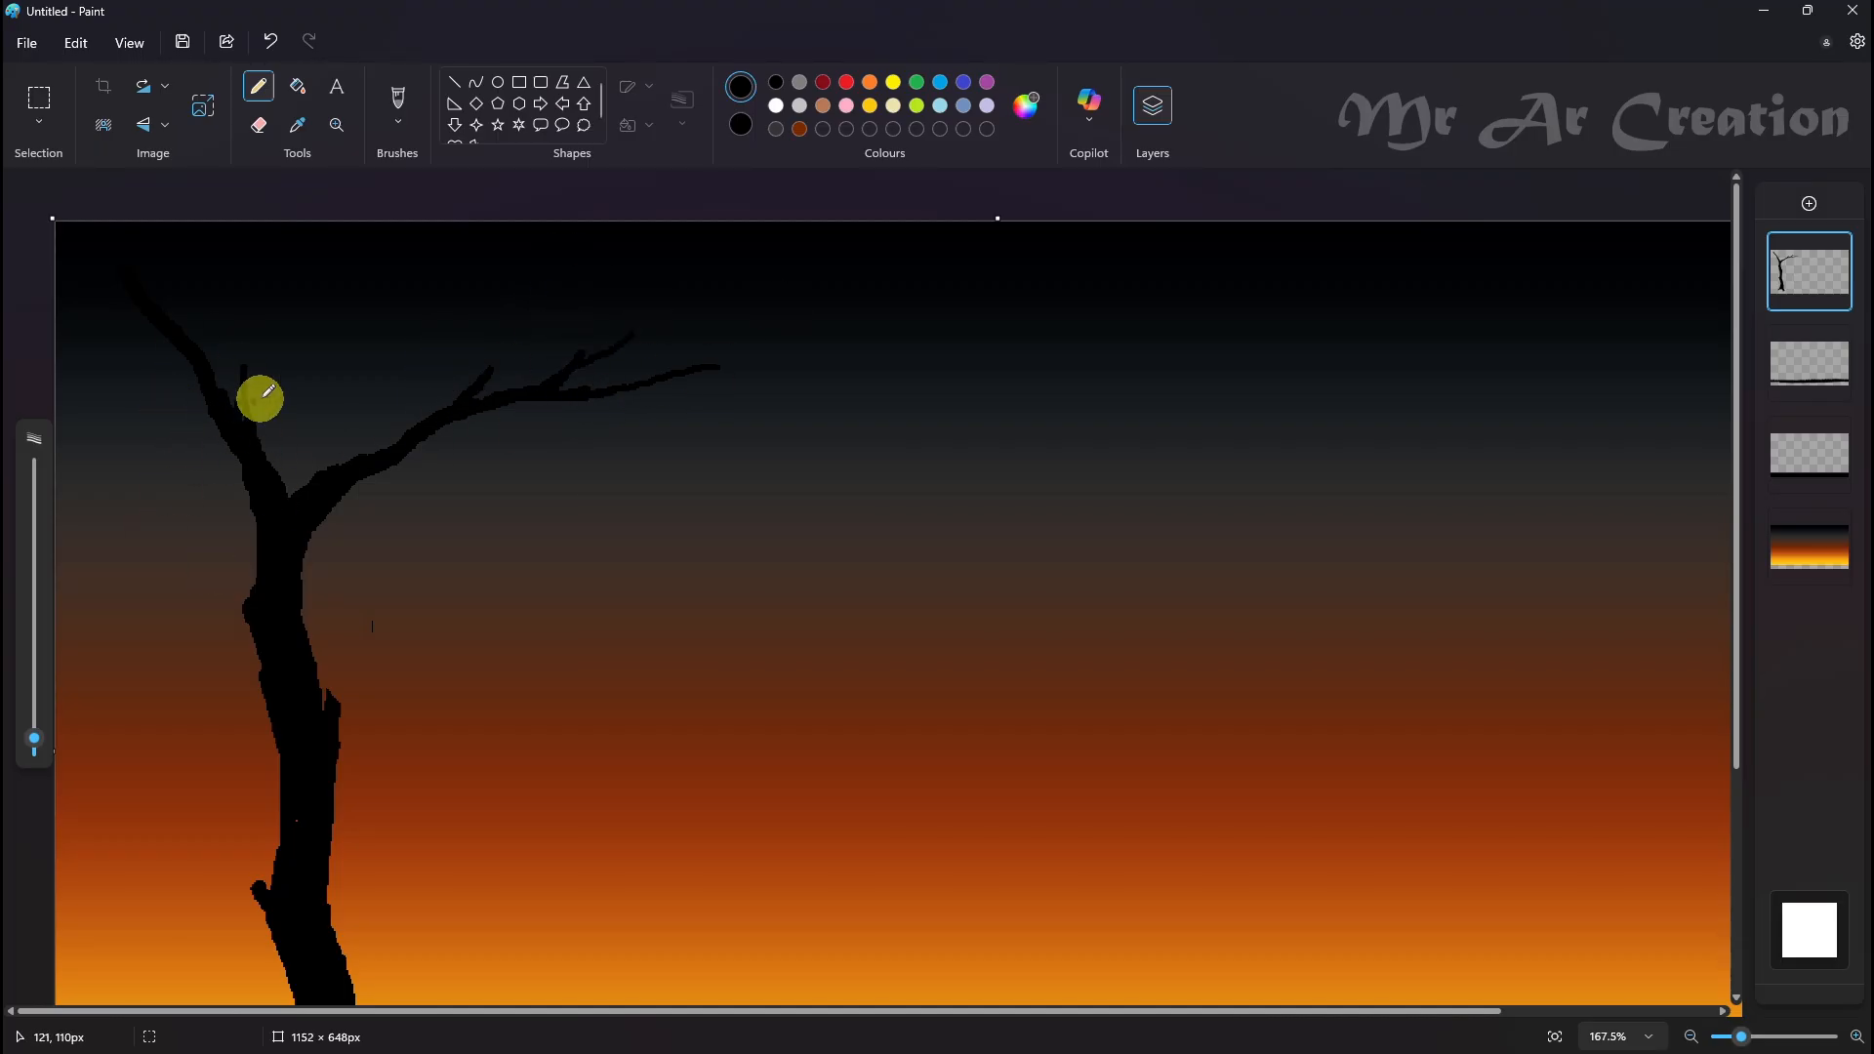
{"action": "left_click_drag", "start_coordinate": [205, 401], "coordinate": [193, 388]}
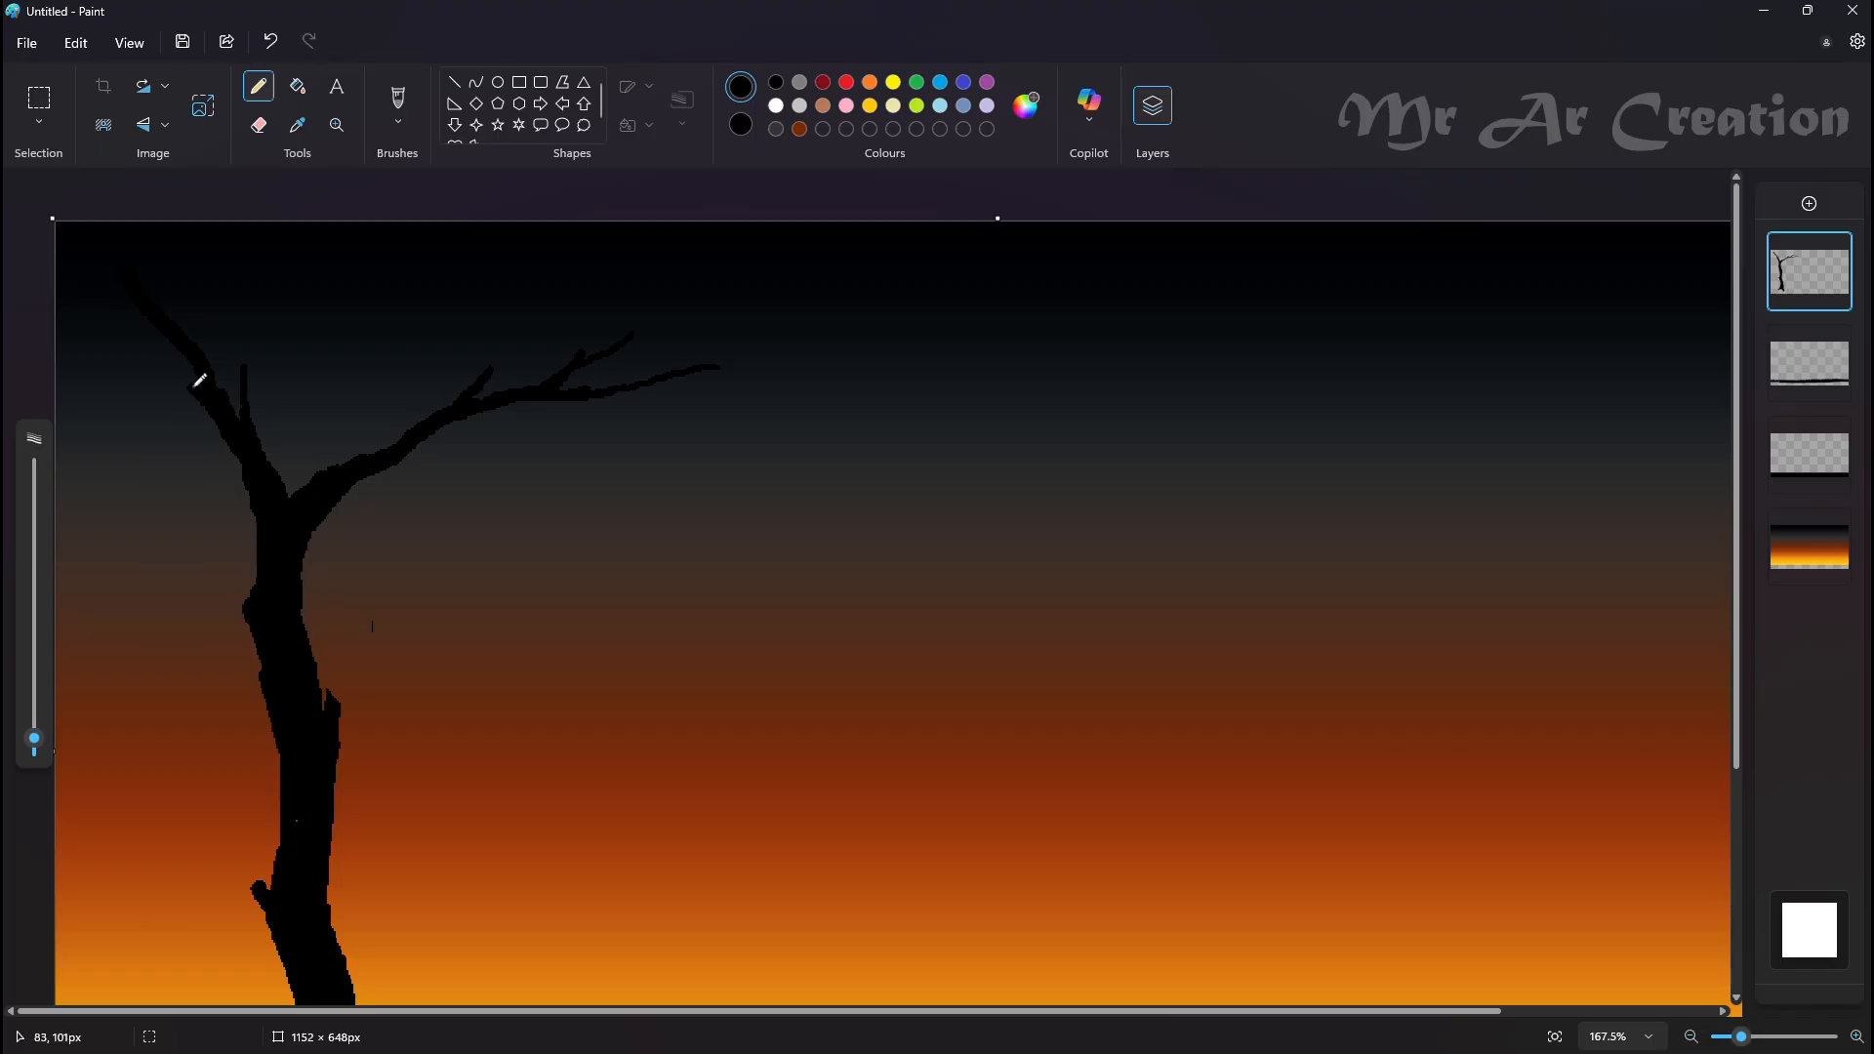
{"action": "left_click_drag", "start_coordinate": [125, 312], "coordinate": [61, 309]}
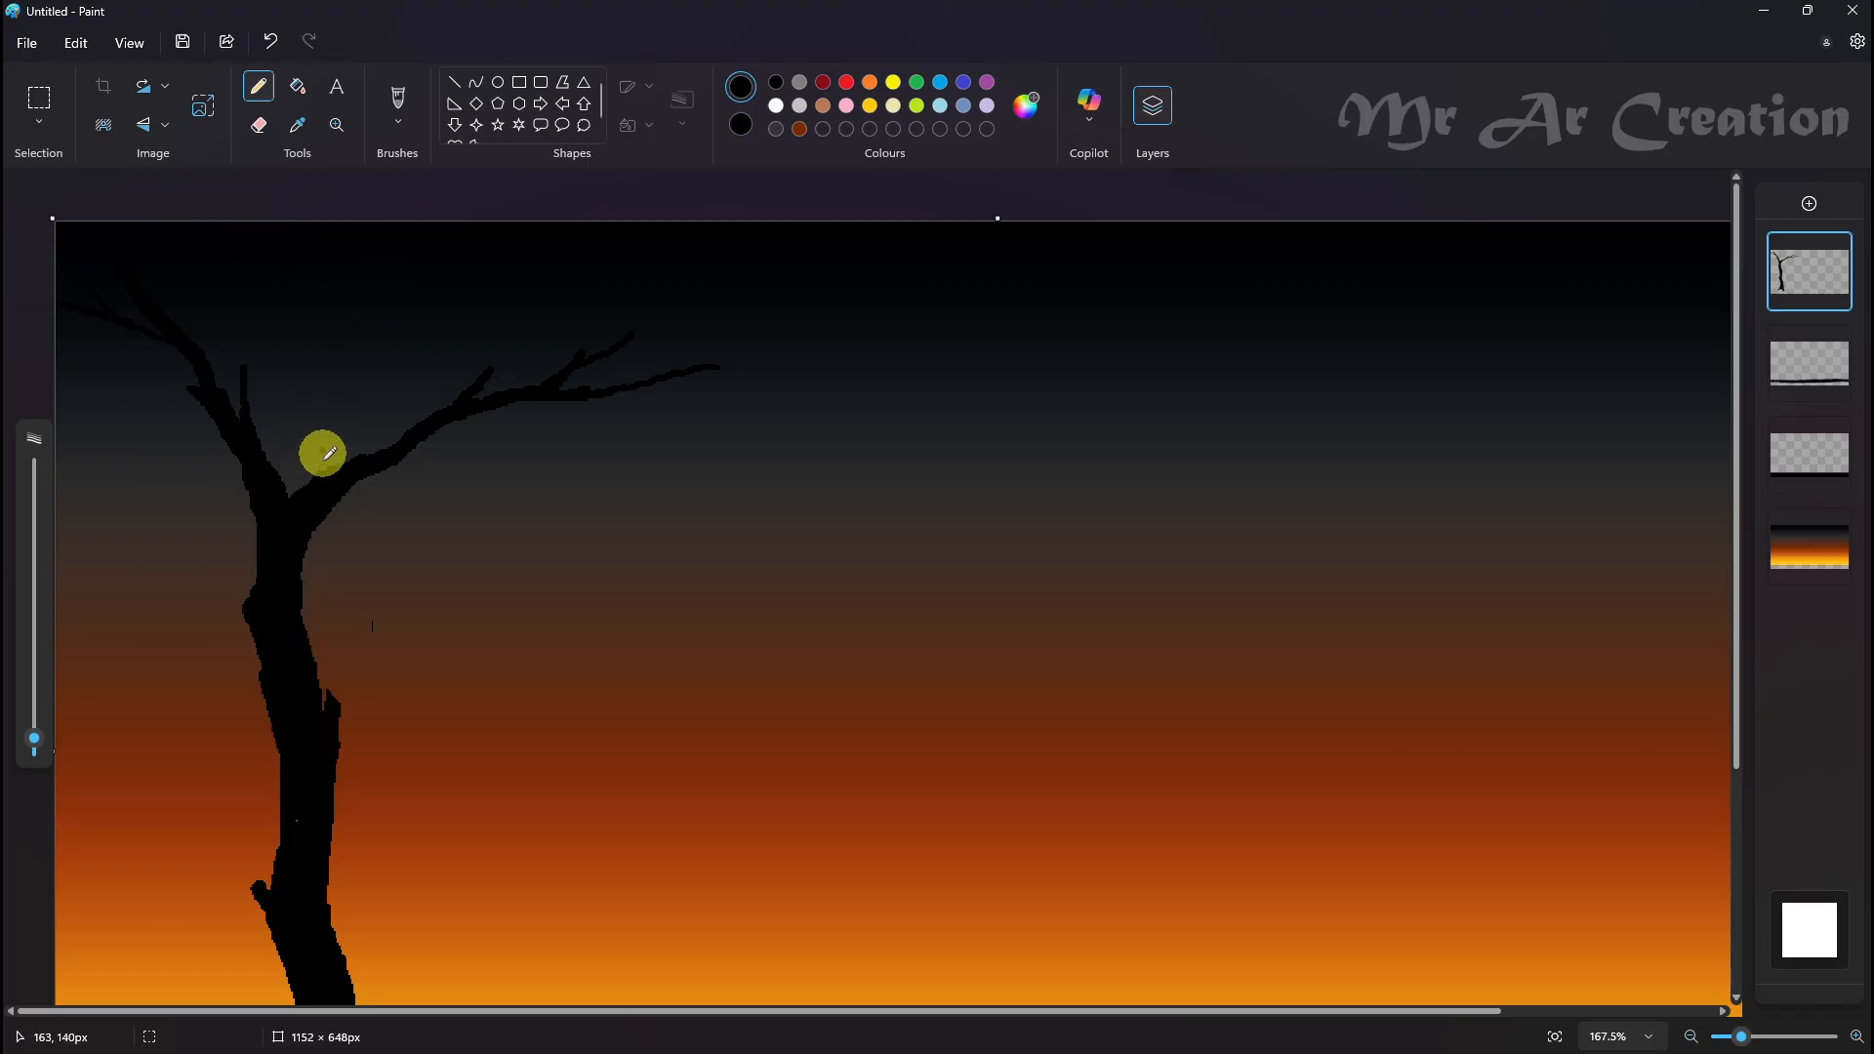
Draw a thick upright branch between the left and right branches with a larger Pencil size, undoing unwanted strokes
{"action": "left_click_drag", "start_coordinate": [34, 739], "coordinate": [34, 722]}
{"action": "mouse_move", "coordinate": [294, 434]}
{"action": "left_mouse_down"}
{"action": "mouse_move", "coordinate": [293, 490]}
{"action": "mouse_move", "coordinate": [297, 364]}
{"action": "mouse_move", "coordinate": [290, 501]}
{"action": "mouse_move", "coordinate": [288, 413]}
{"action": "mouse_move", "coordinate": [296, 483]}
{"action": "mouse_move", "coordinate": [340, 261]}
{"action": "left_mouse_up"}
{"action": "key", "text": "ctrl+z"}
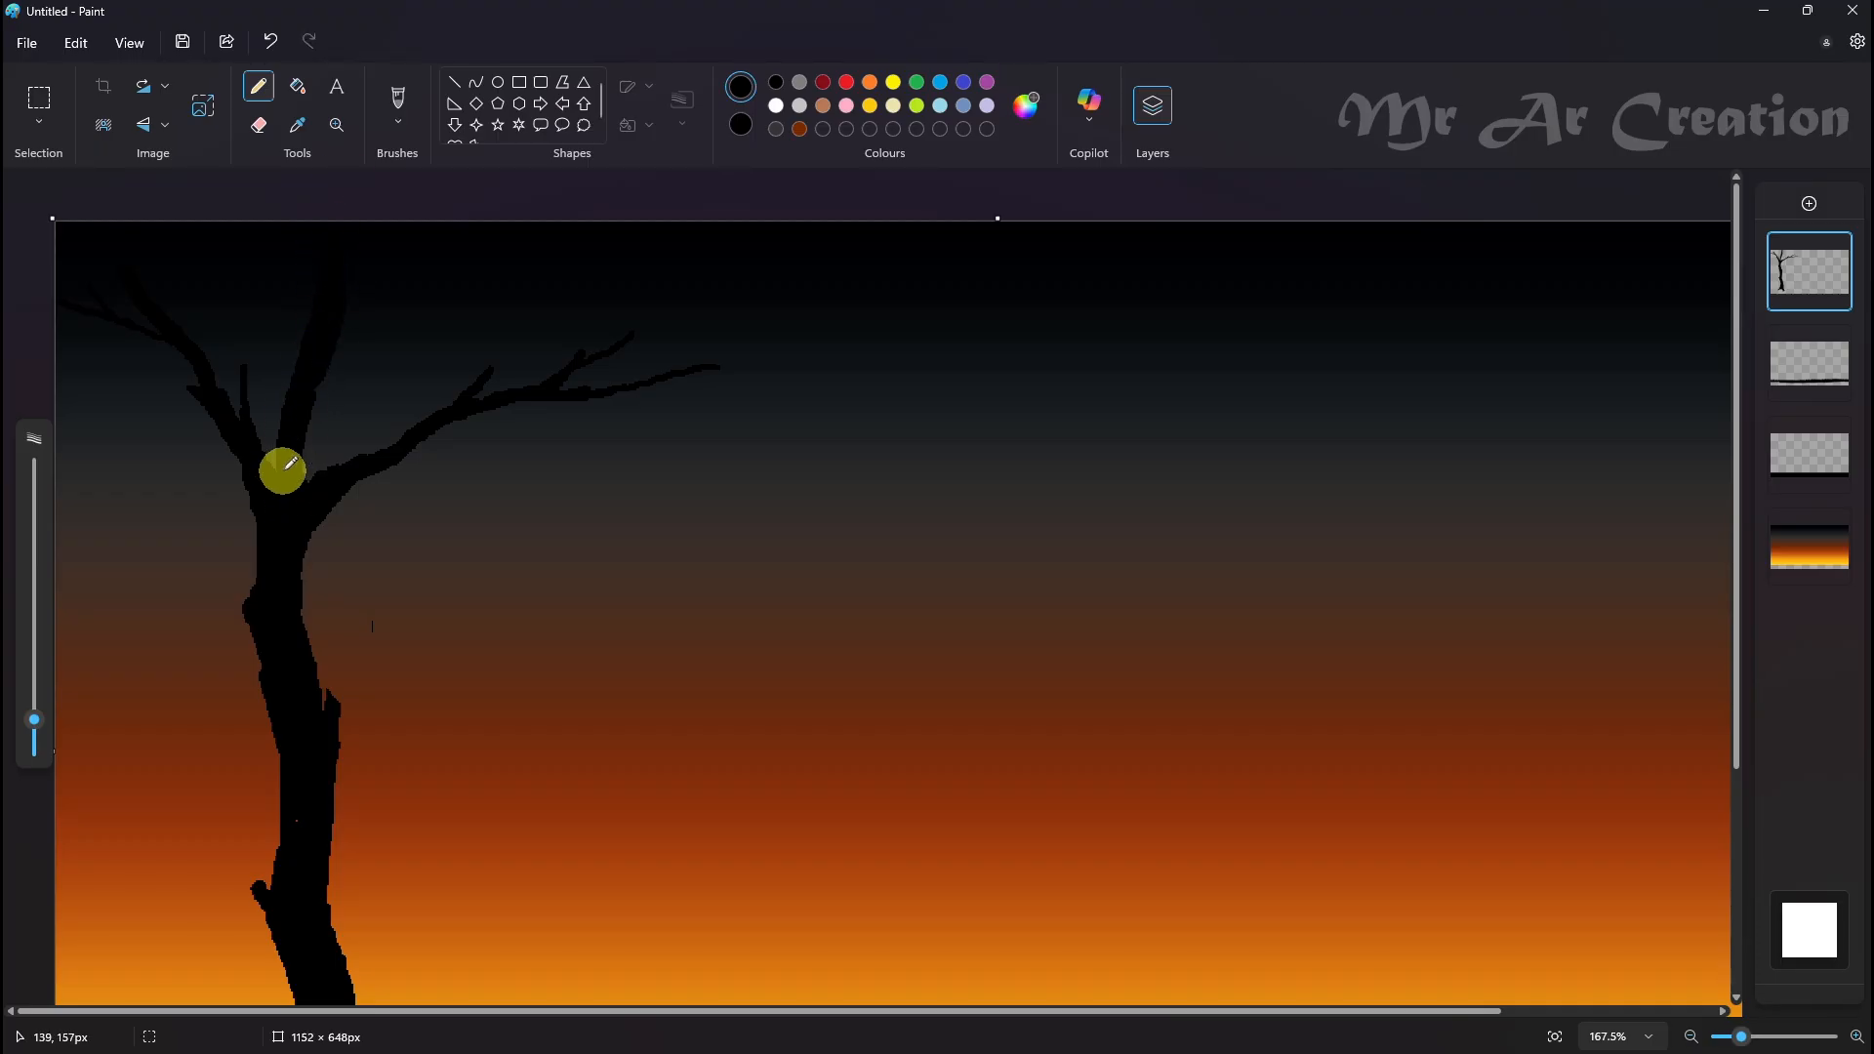
{"action": "key", "text": "ctrl+z"}
{"action": "key", "text": "ctrl+z"}
{"action": "key", "text": "ctrl+z"}
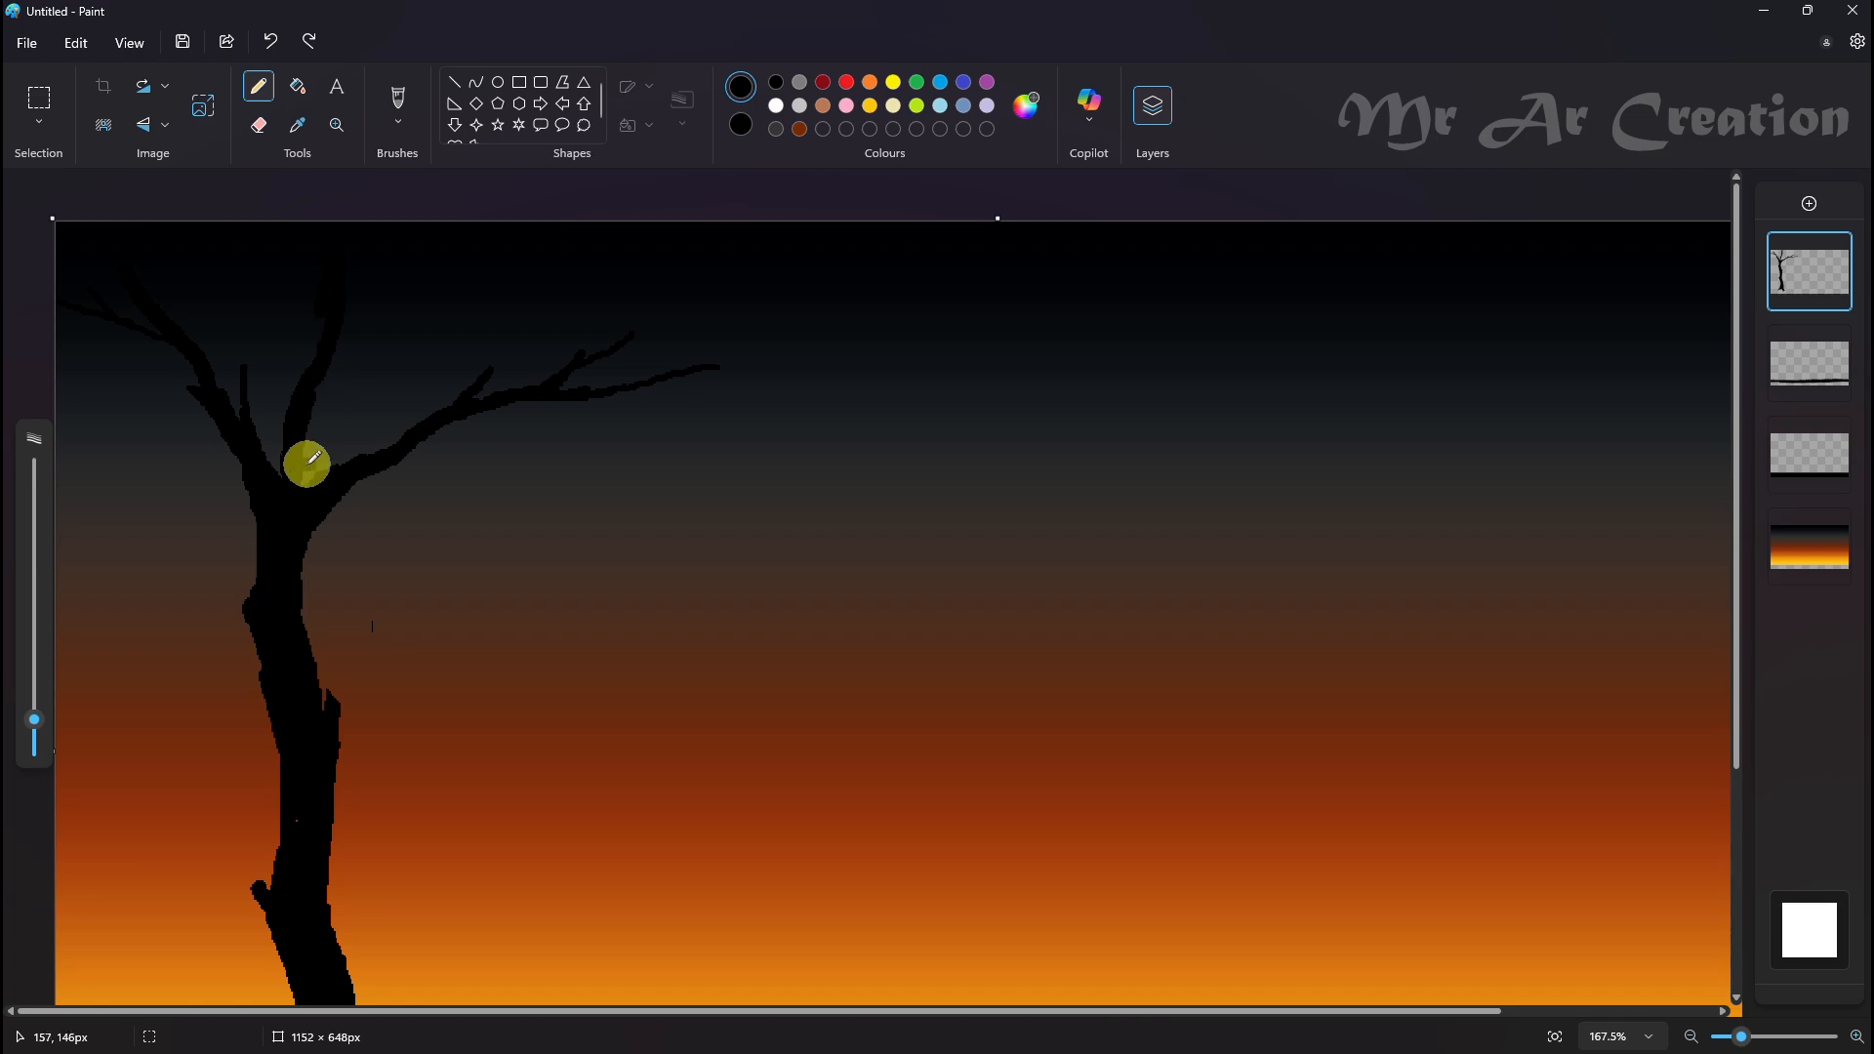
Redraw the thick upright branch between the left and right branches, undoing the unwanted strokes
{"action": "key", "text": "ctrl+z"}
{"action": "left_click_drag", "start_coordinate": [290, 474], "coordinate": [318, 379]}
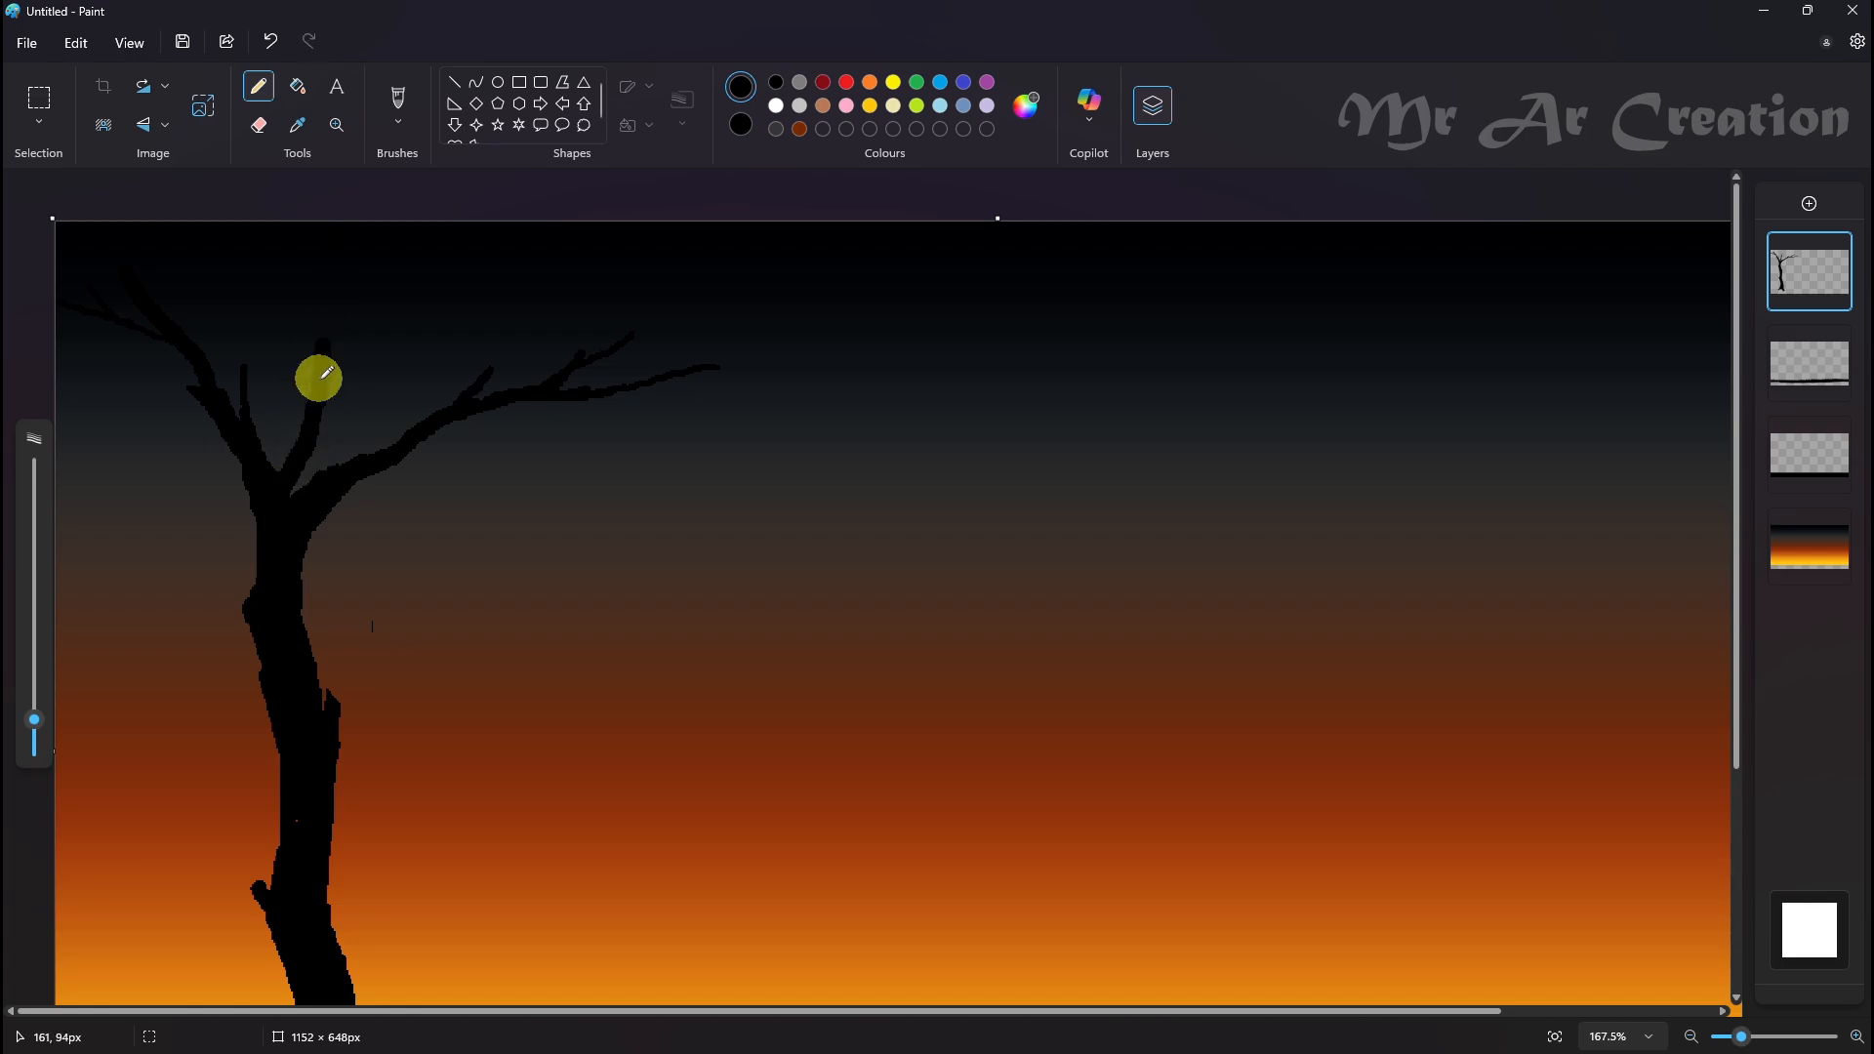
{"action": "left_click_drag", "start_coordinate": [347, 263], "coordinate": [326, 398]}
{"action": "key", "text": "ctrl+z"}
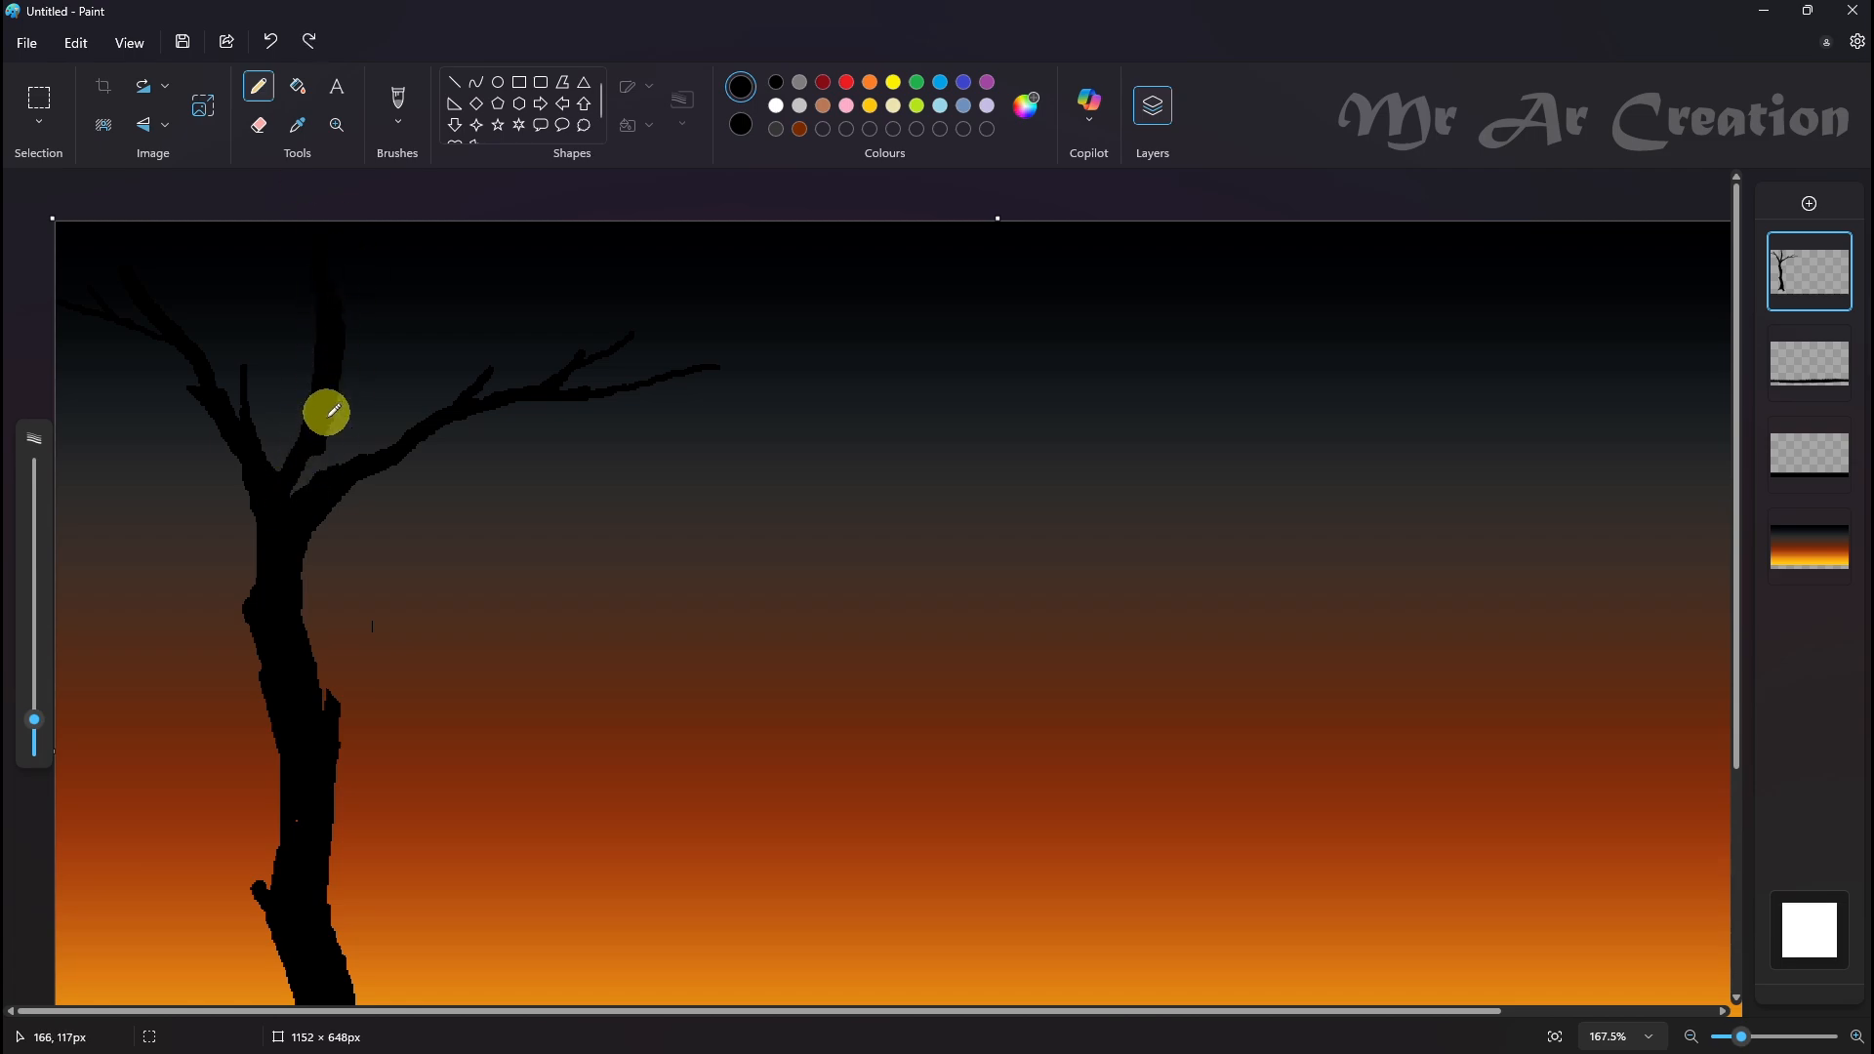
{"action": "left_click_drag", "start_coordinate": [312, 475], "coordinate": [347, 354]}
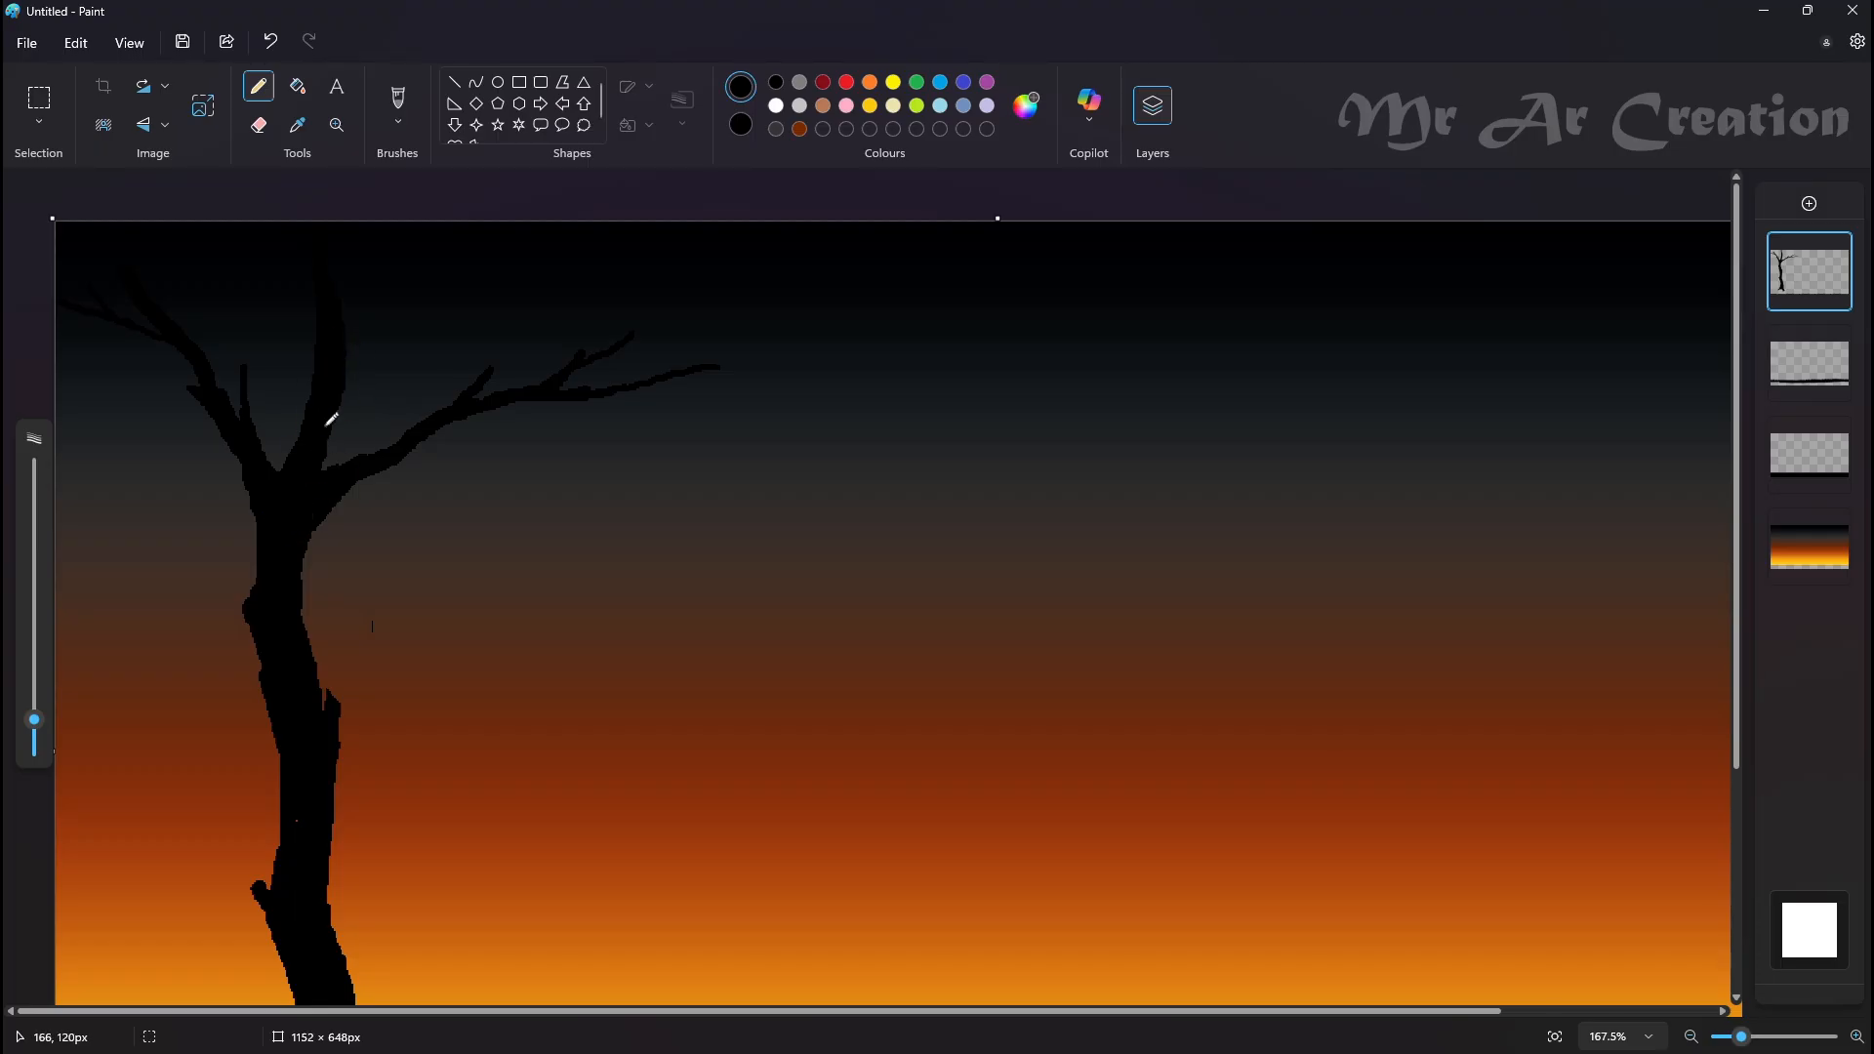
{"action": "mouse_move", "coordinate": [311, 468]}
{"action": "left_mouse_down"}
{"action": "mouse_move", "coordinate": [305, 485]}
{"action": "mouse_move", "coordinate": [330, 348]}
{"action": "left_mouse_up"}
{"action": "scroll", "coordinate": [306, 485], "scroll_direction": "up", "scroll_amount": 2}
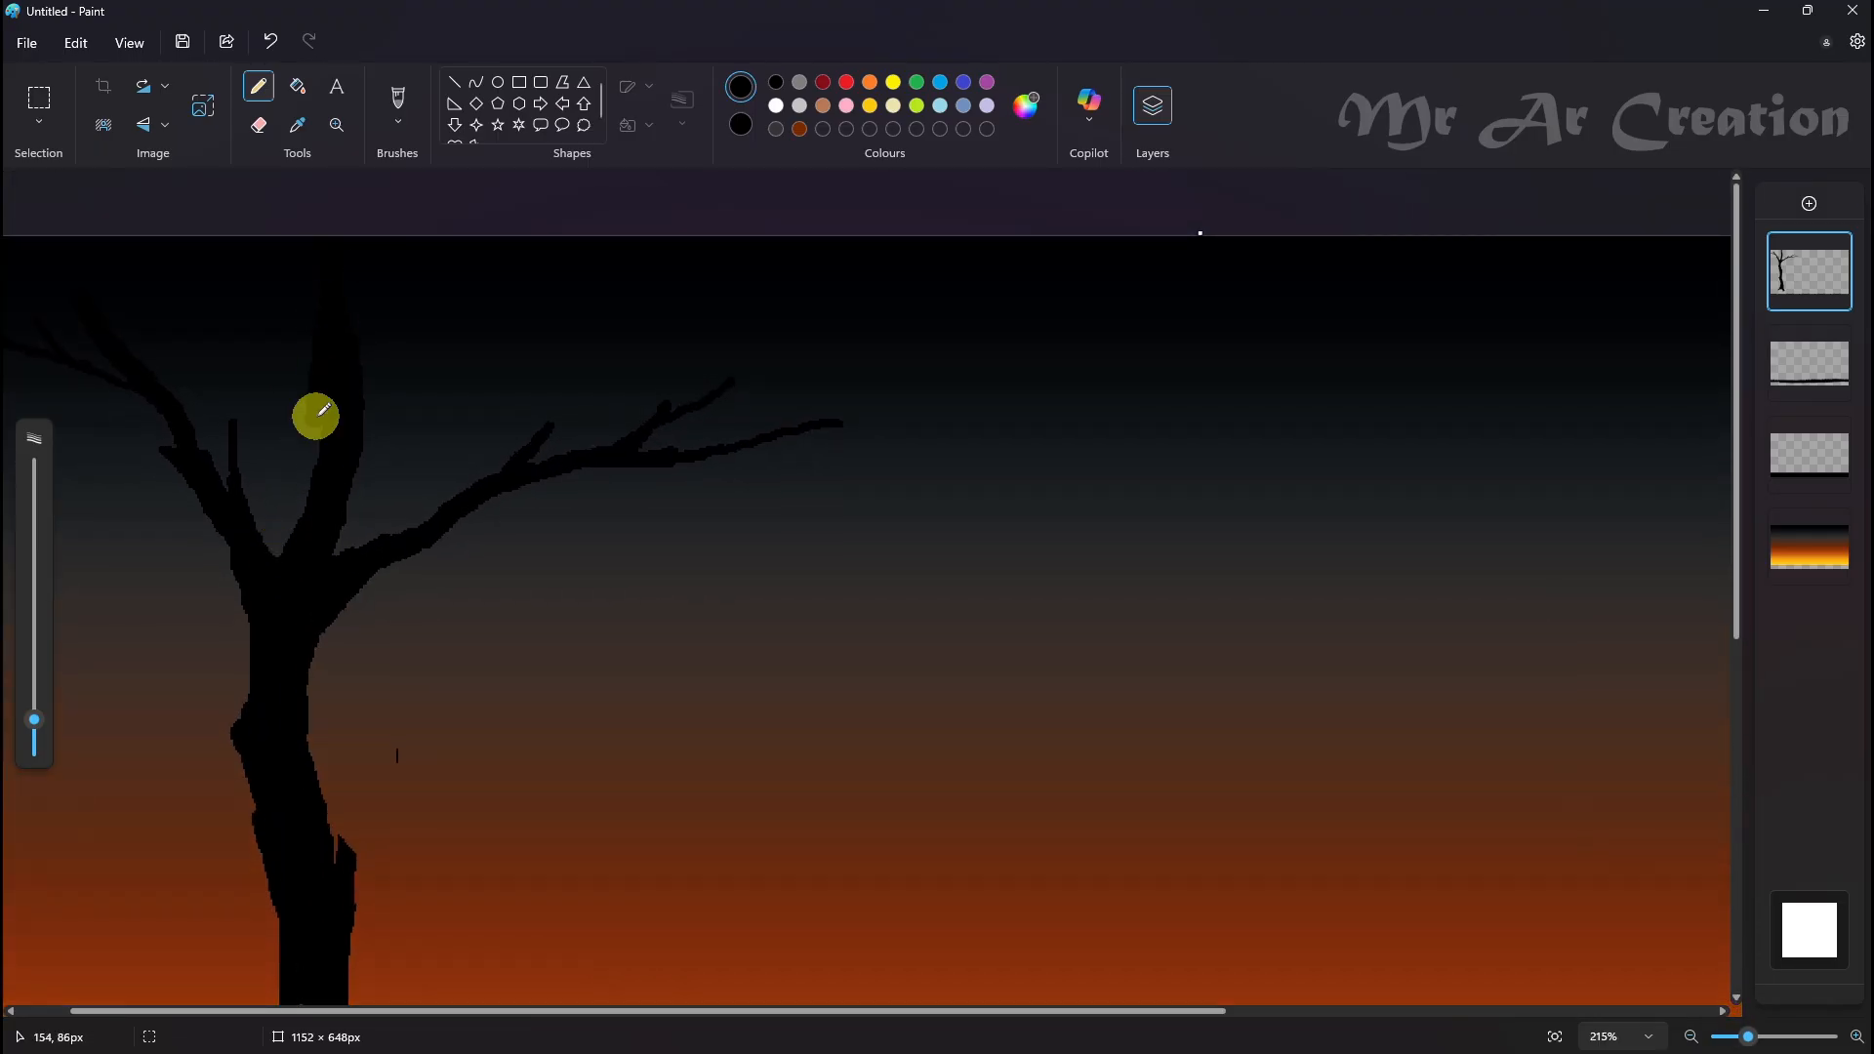
{"action": "left_click_drag", "start_coordinate": [326, 490], "coordinate": [315, 444]}
{"action": "left_click_drag", "start_coordinate": [106, 673], "coordinate": [73, 714]}
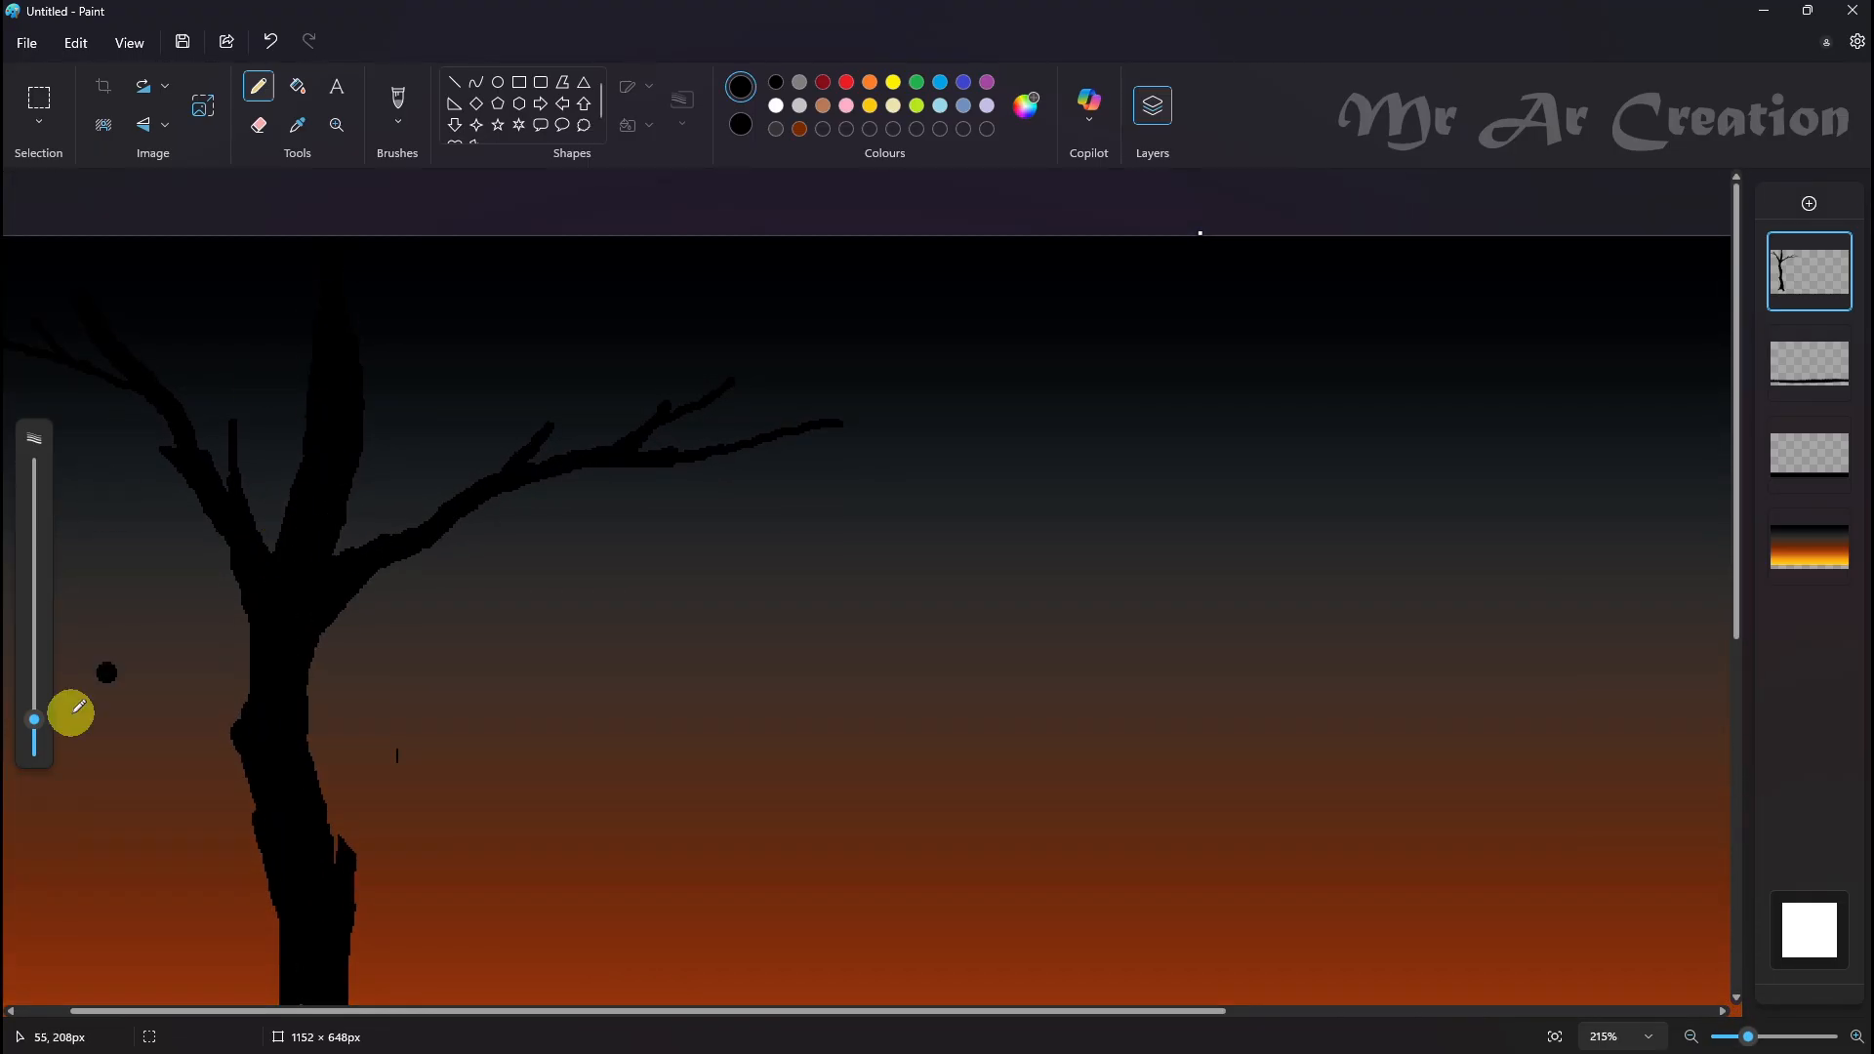
{"action": "left_click", "coordinate": [259, 124]}
{"action": "key", "text": "ctrl+z"}
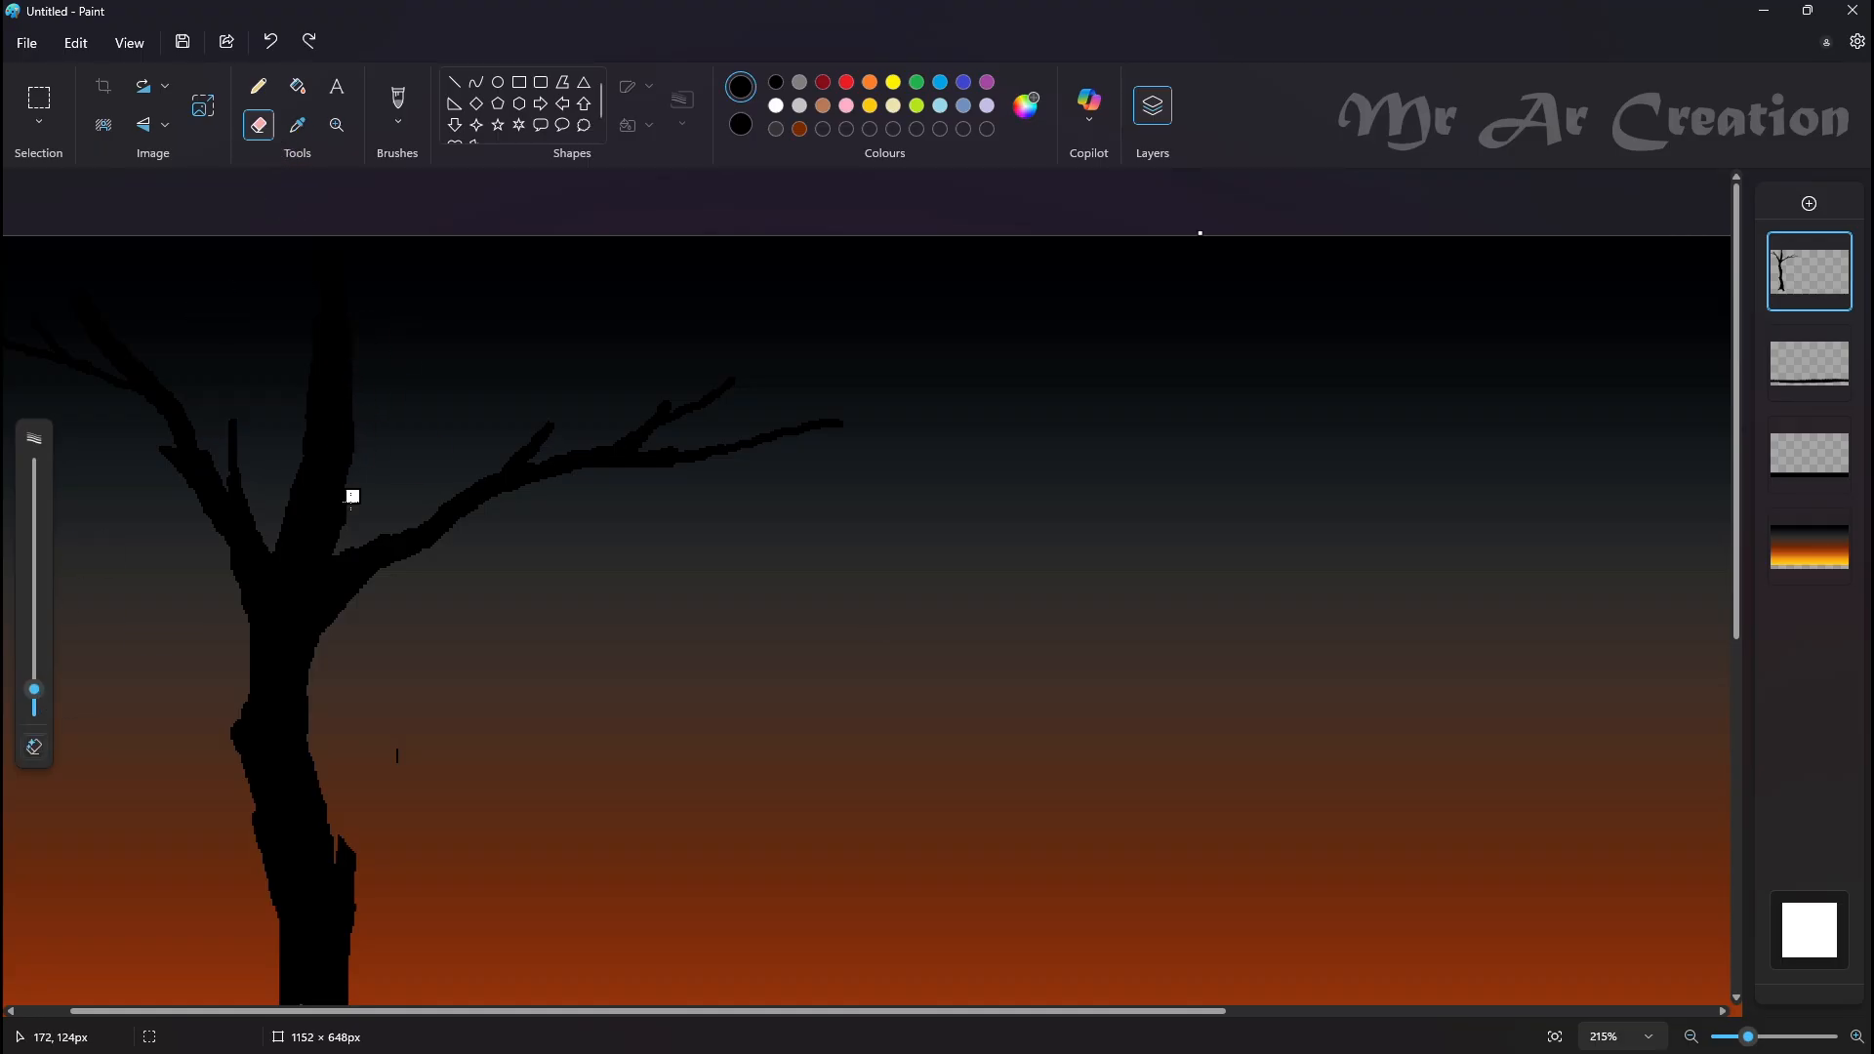
Reduce the Pencil size and touch up the upright branch where it meets the trunk, undoing the unwanted stroke
{"action": "left_click", "coordinate": [262, 90]}
{"action": "left_click", "coordinate": [349, 346]}
{"action": "left_click", "coordinate": [227, 533]}
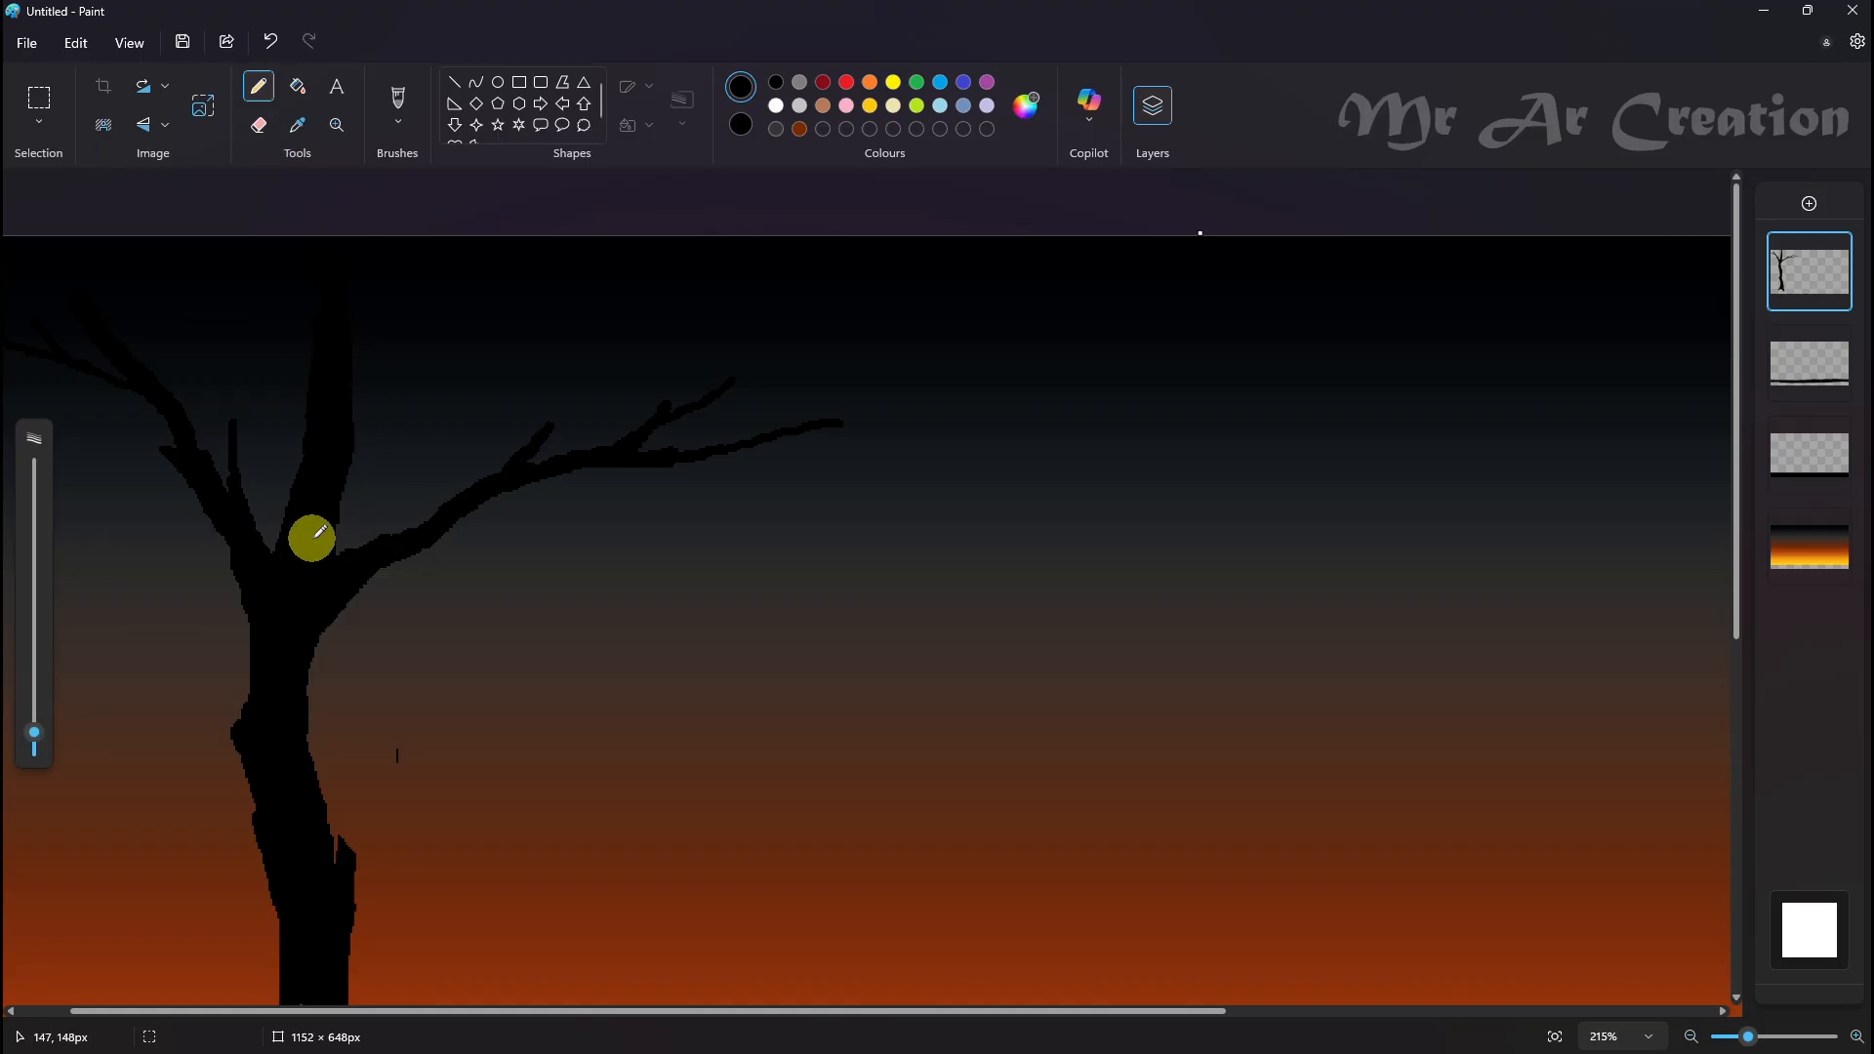
{"action": "left_click_drag", "start_coordinate": [310, 538], "coordinate": [327, 563]}
{"action": "key", "text": "ctrl+z"}
{"action": "scroll", "coordinate": [419, 507], "scroll_direction": "down", "scroll_amount": 3}
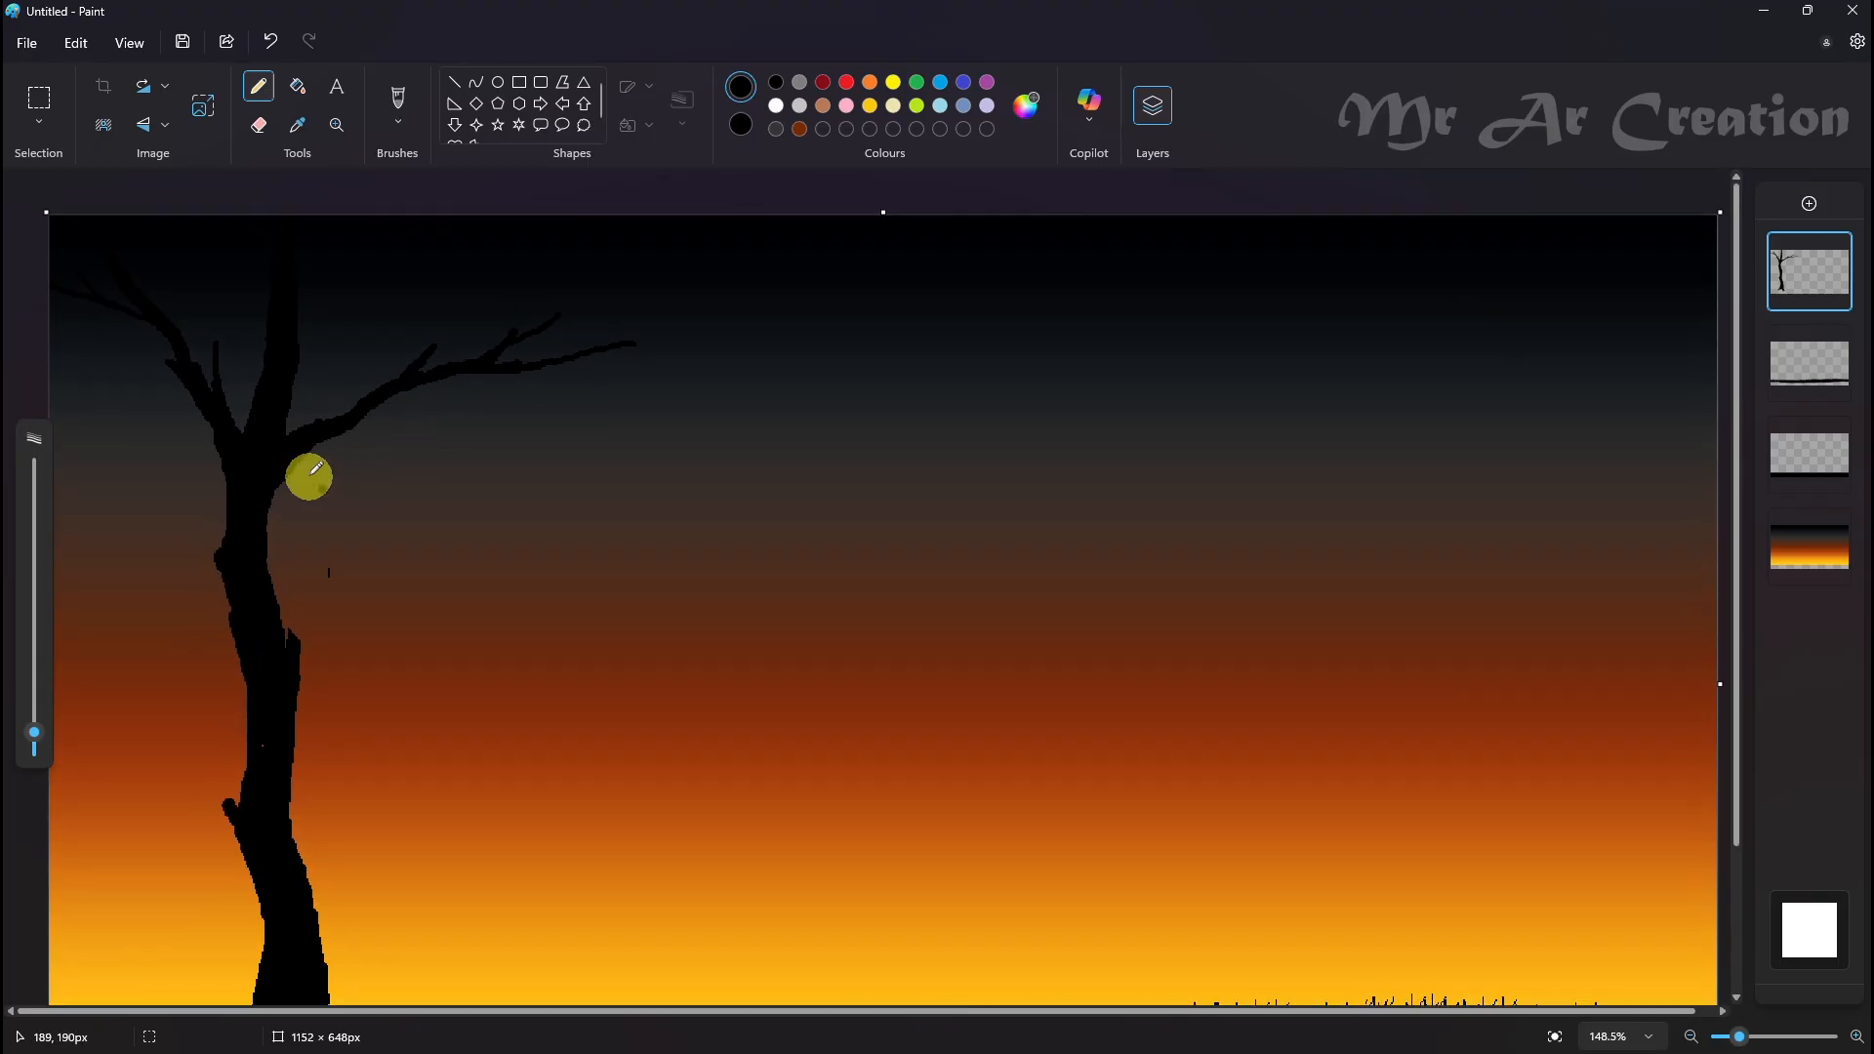
Draw side branches on the upper part of the upright branch, including a long one with twigs reaching to the right
{"action": "scroll", "coordinate": [283, 429], "scroll_direction": "up", "scroll_amount": 3}
{"action": "mouse_move", "coordinate": [227, 334]}
{"action": "left_mouse_down"}
{"action": "mouse_move", "coordinate": [258, 390]}
{"action": "mouse_move", "coordinate": [498, 328]}
{"action": "mouse_move", "coordinate": [637, 335]}
{"action": "left_mouse_up"}
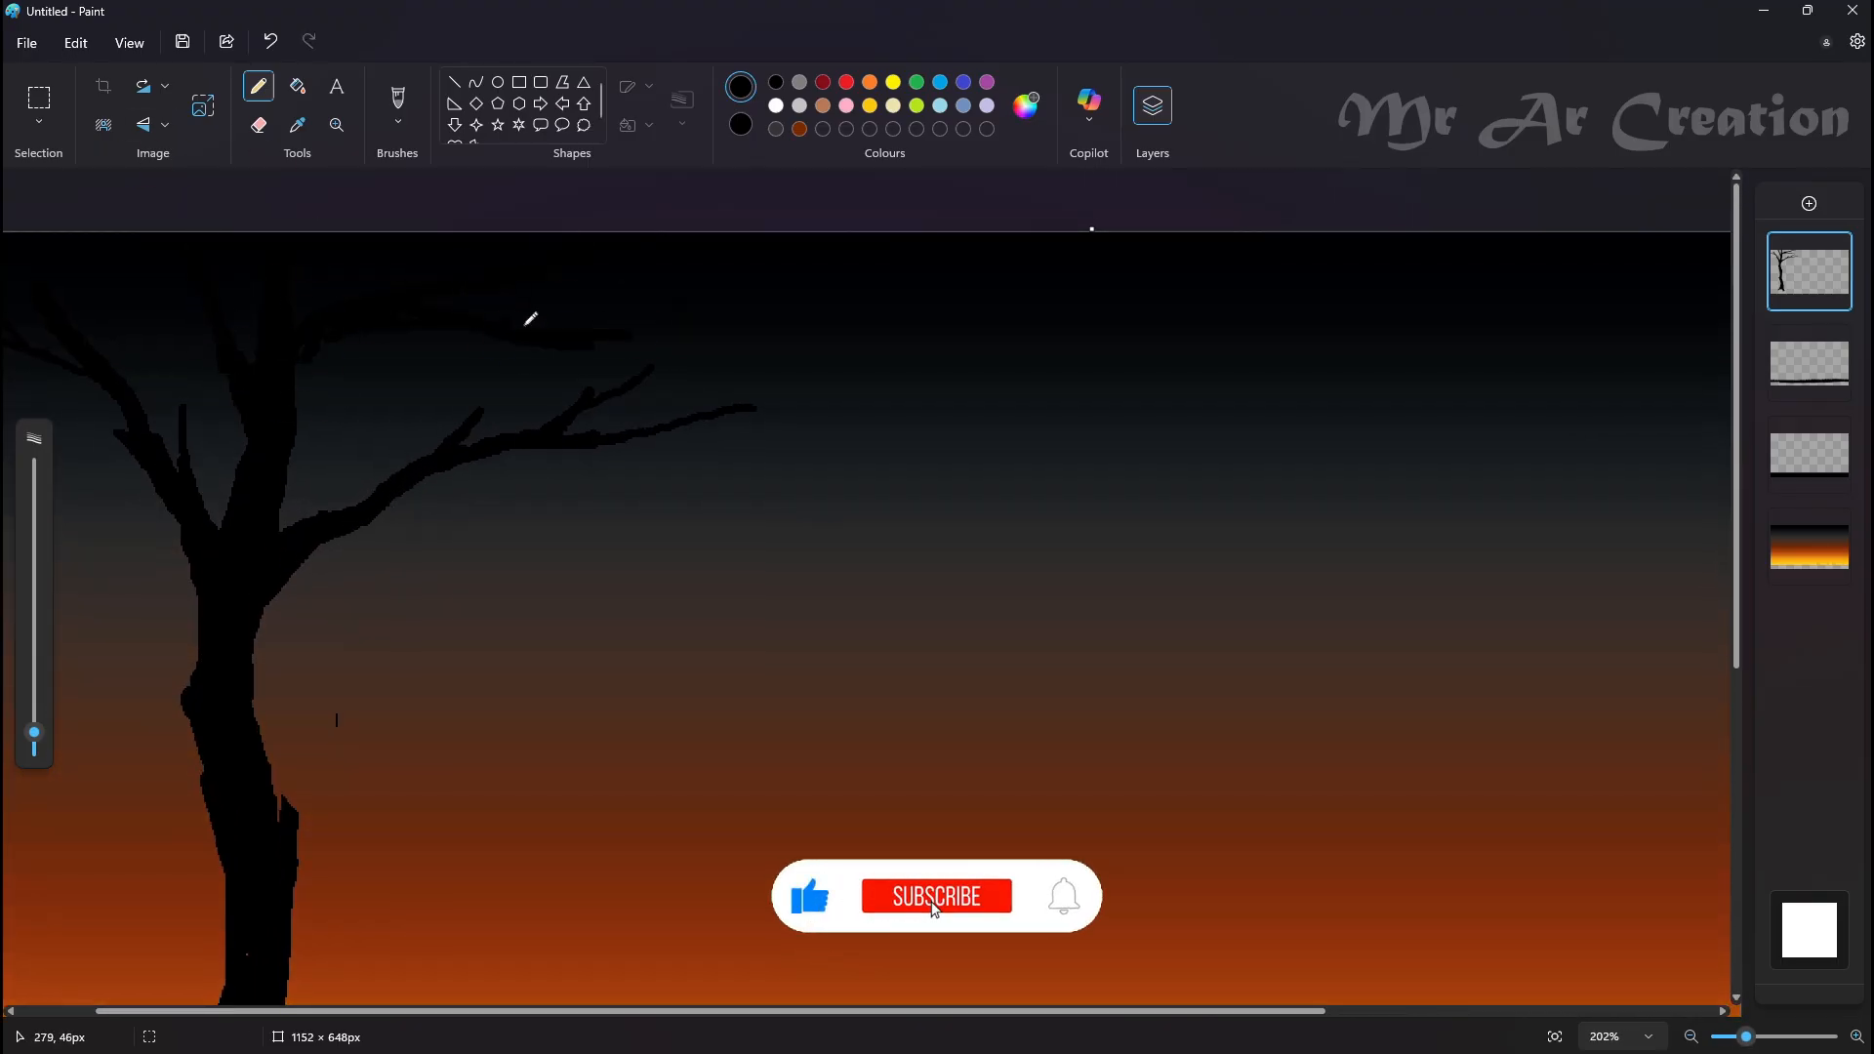
{"action": "left_click_drag", "start_coordinate": [34, 732], "coordinate": [34, 729]}
{"action": "left_click_drag", "start_coordinate": [308, 357], "coordinate": [655, 314]}
{"action": "scroll", "coordinate": [717, 279], "scroll_direction": "down", "scroll_amount": 3}
{"action": "scroll", "coordinate": [289, 678], "scroll_direction": "up", "scroll_amount": 4}
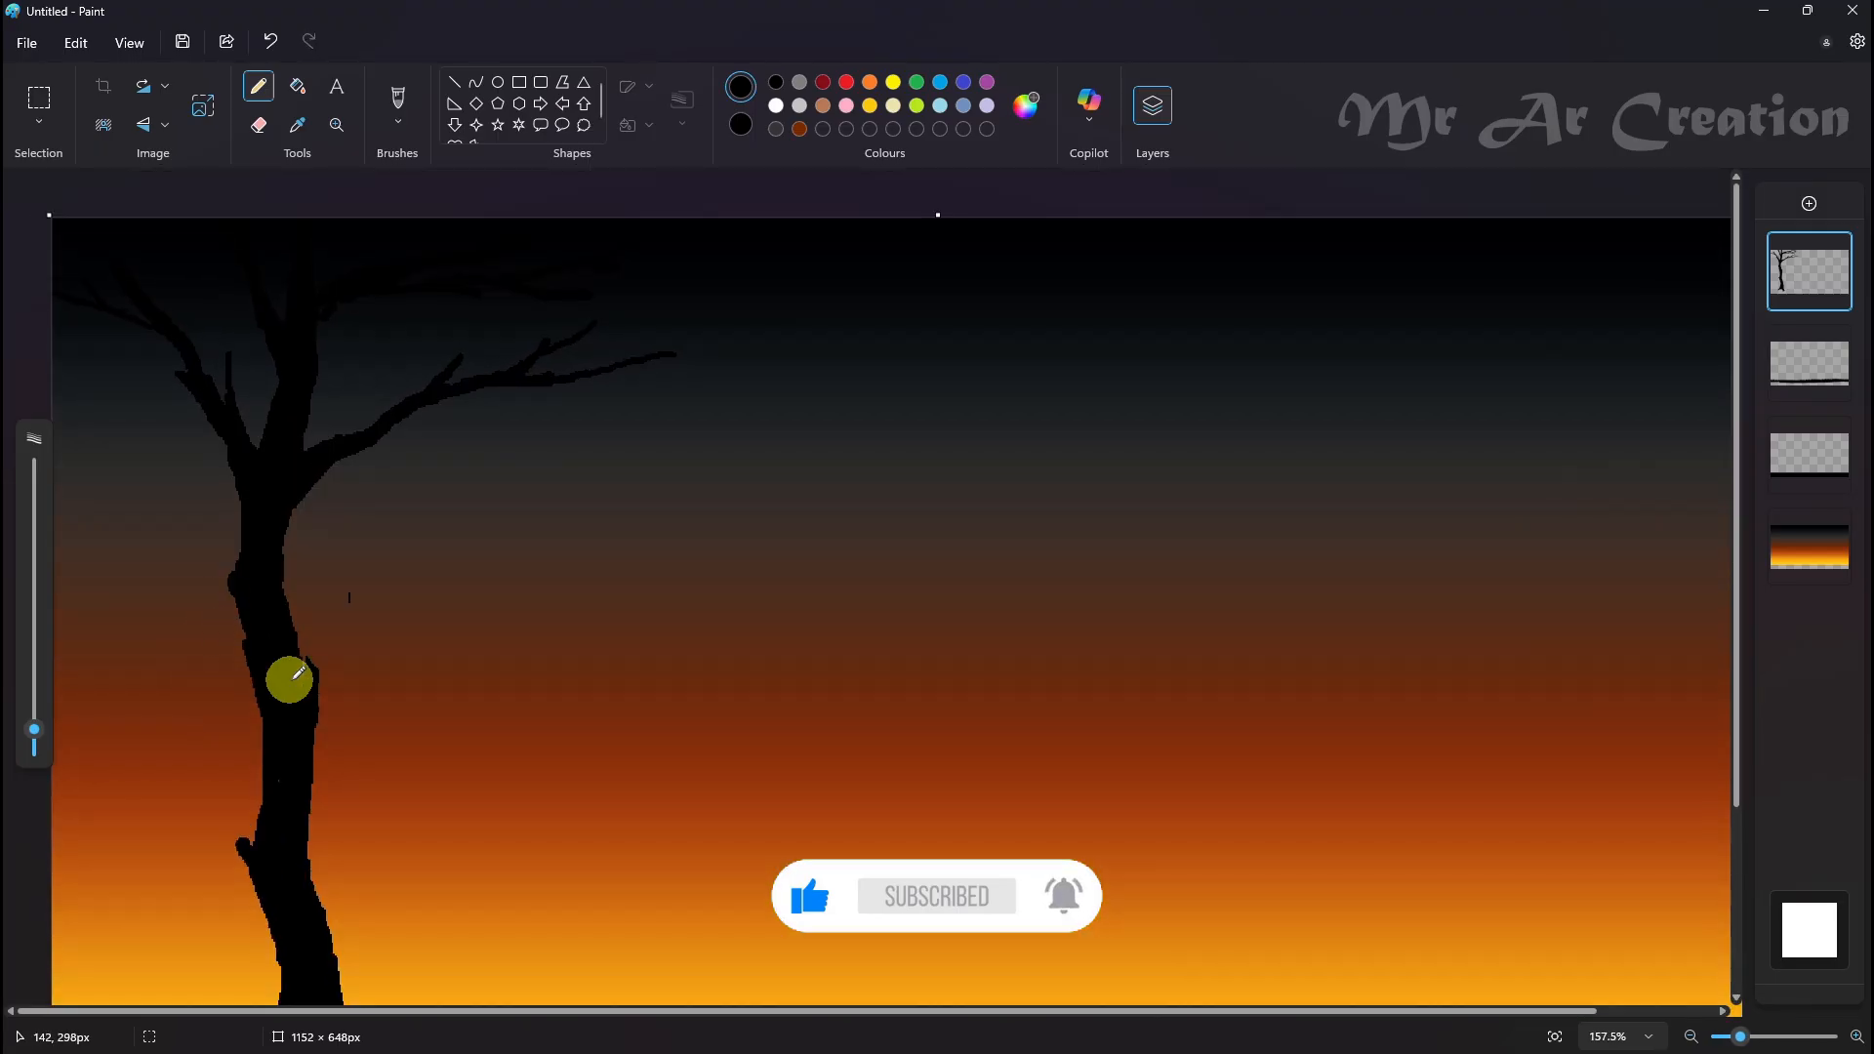
Draw a small leafy twig growing from the stub on the trunk's right side with a thinner Pencil
{"action": "scroll", "coordinate": [289, 673], "scroll_direction": "down", "scroll_amount": 2}
{"action": "left_click", "coordinate": [30, 738]}
{"action": "scroll", "coordinate": [342, 525], "scroll_direction": "up", "scroll_amount": 3}
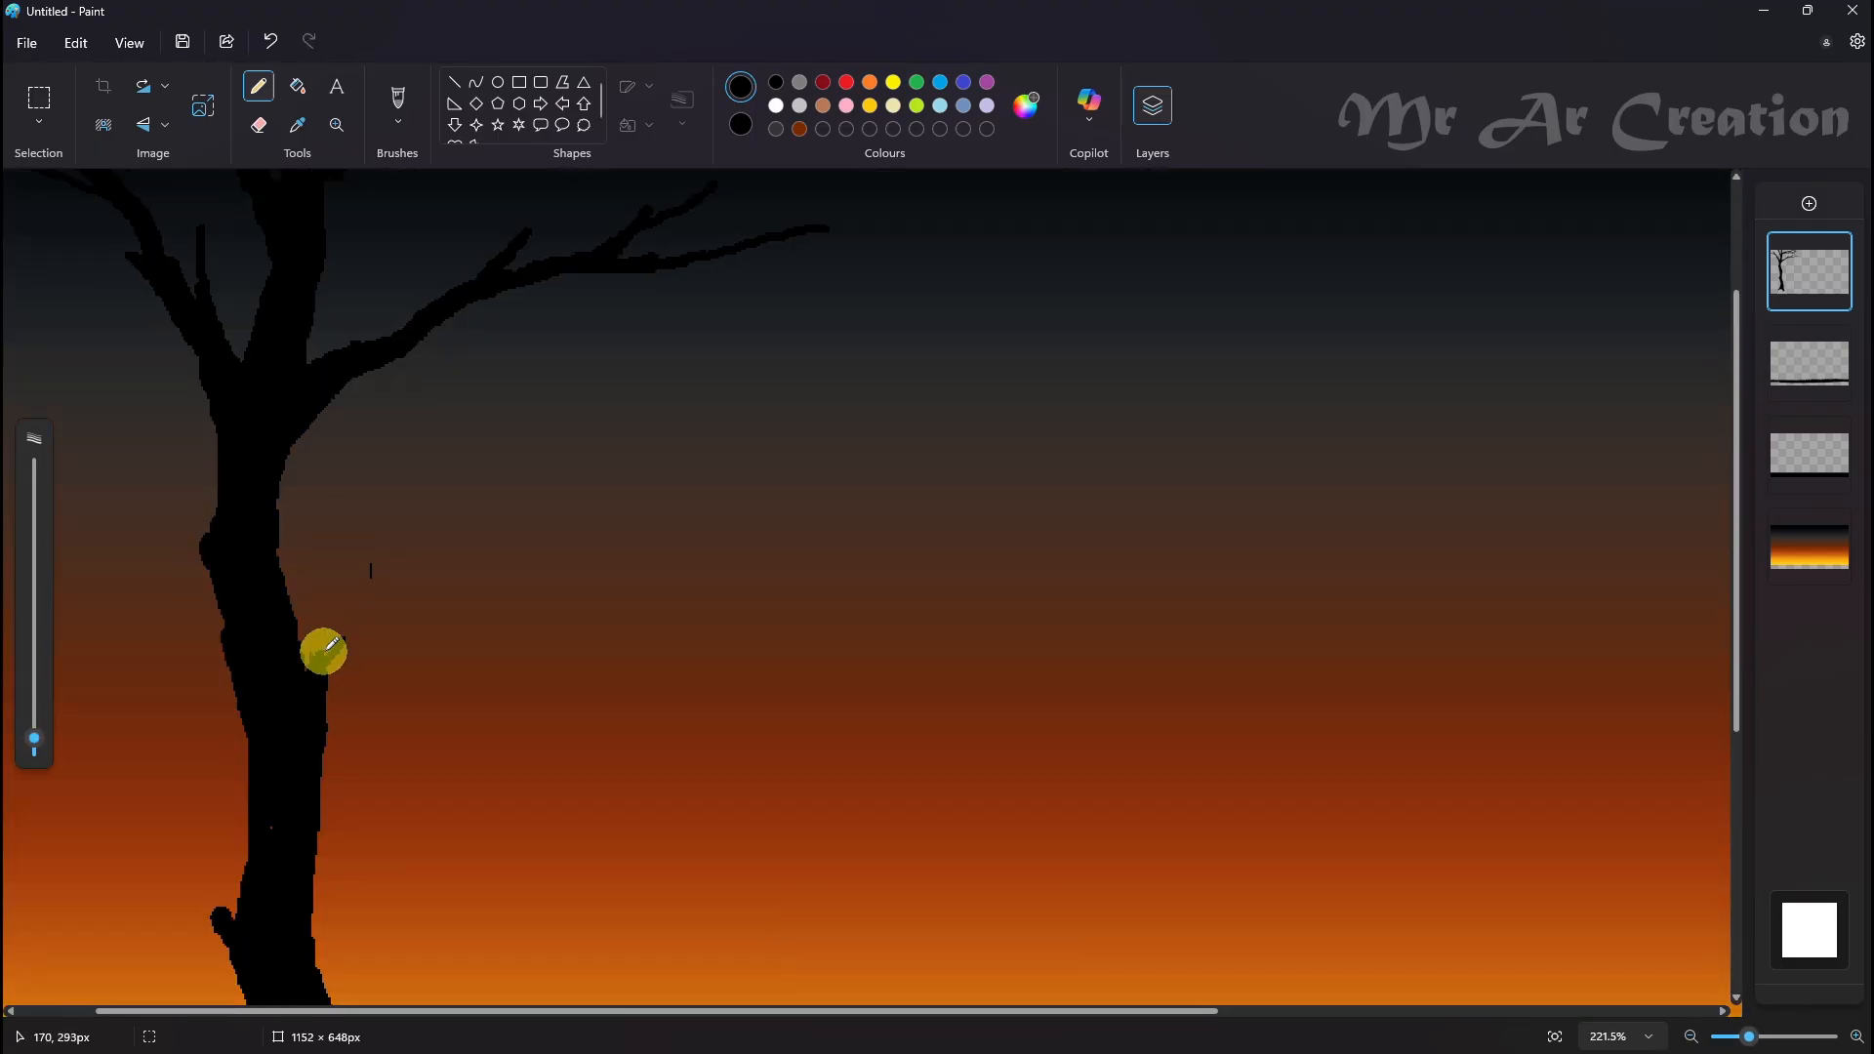
{"action": "left_click_drag", "start_coordinate": [35, 738], "coordinate": [35, 746]}
{"action": "left_click_drag", "start_coordinate": [327, 645], "coordinate": [373, 564]}
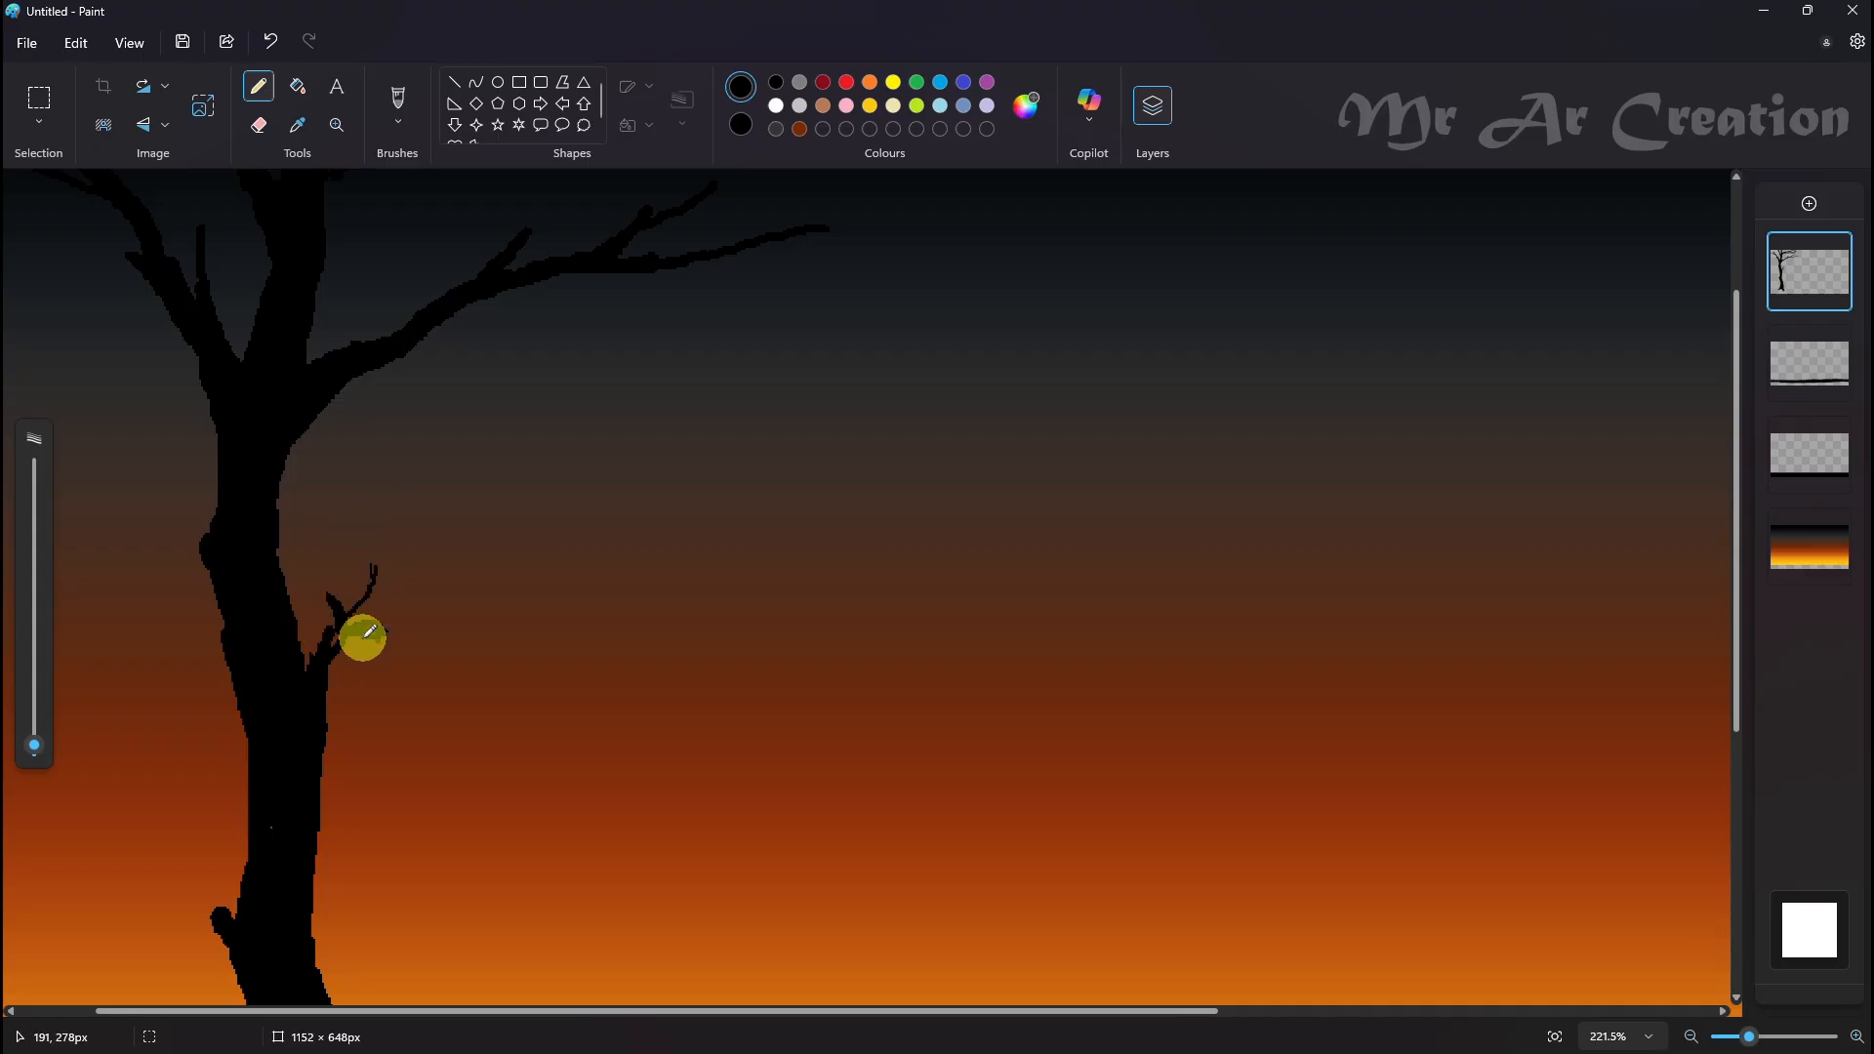
{"action": "scroll", "coordinate": [341, 625], "scroll_direction": "down", "scroll_amount": 3}
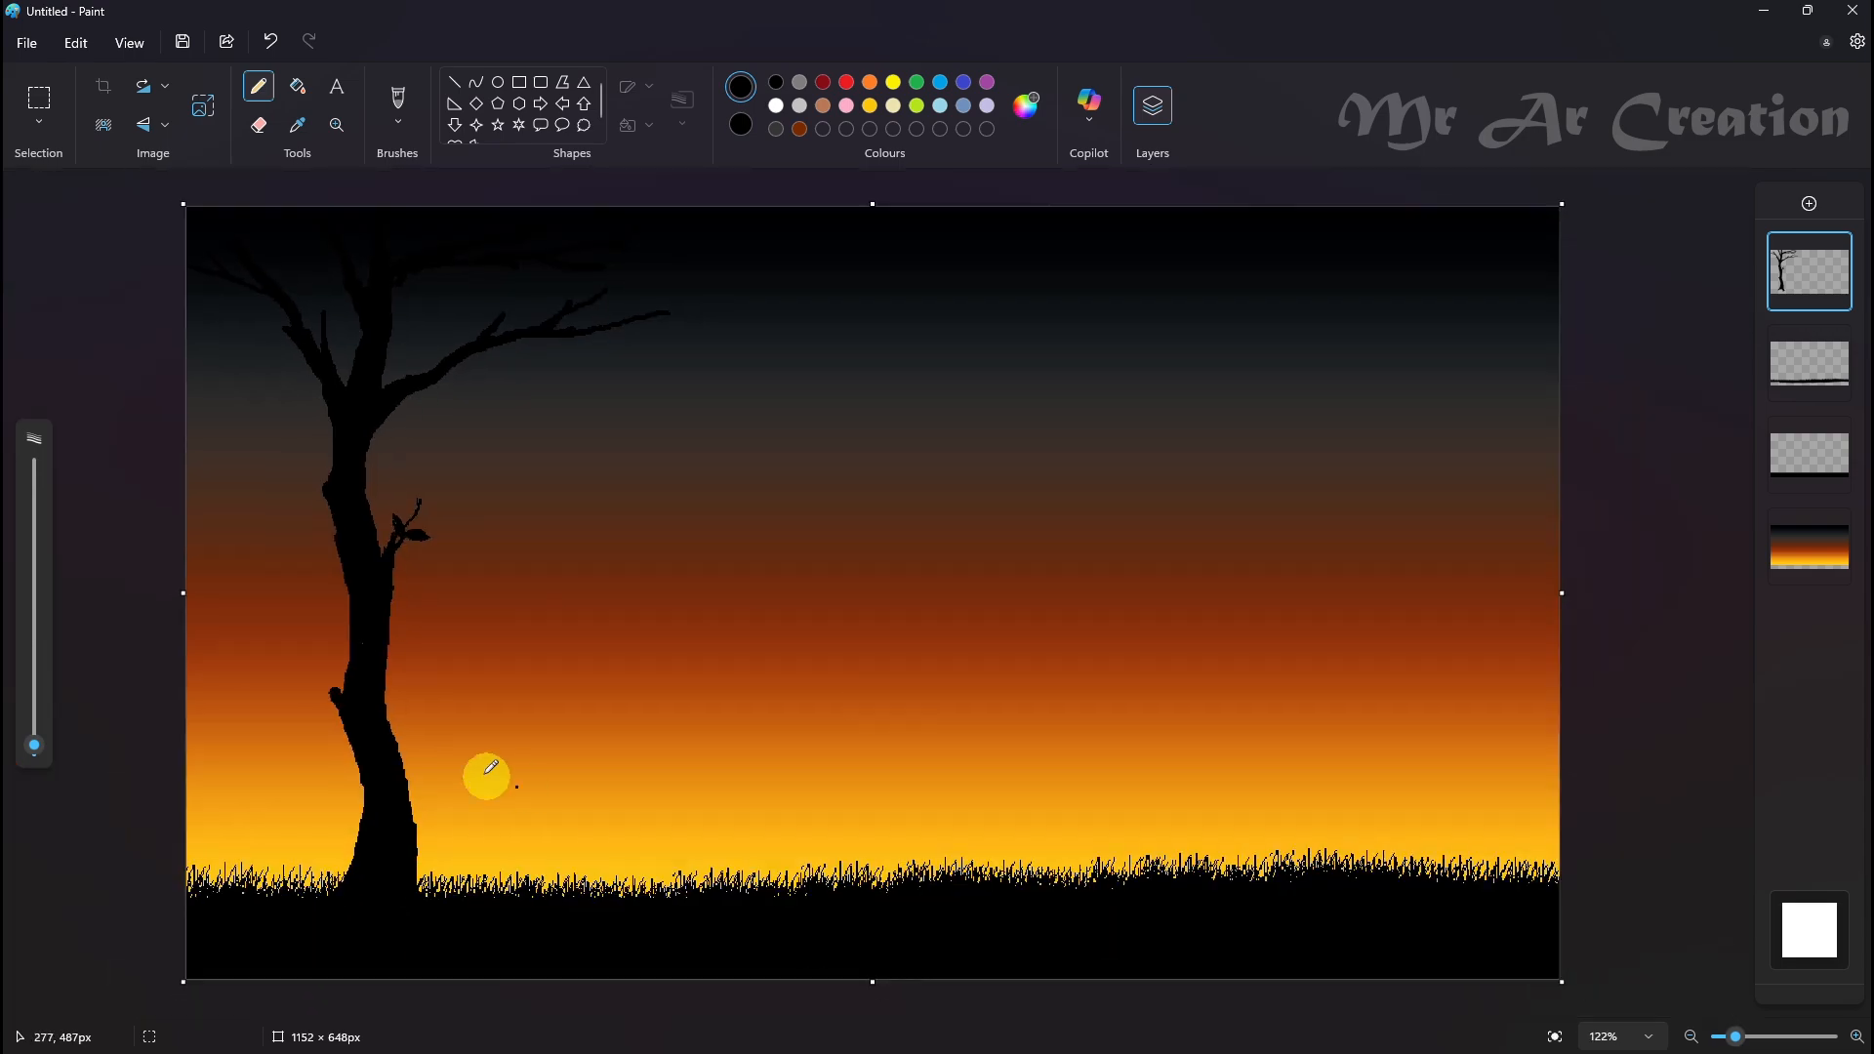
Add a new layer and draw a thin curved plant stem rising from the grass left of the trunk
{"action": "left_click", "coordinate": [1809, 203]}
{"action": "scroll", "coordinate": [280, 920], "scroll_direction": "up", "scroll_amount": 1}
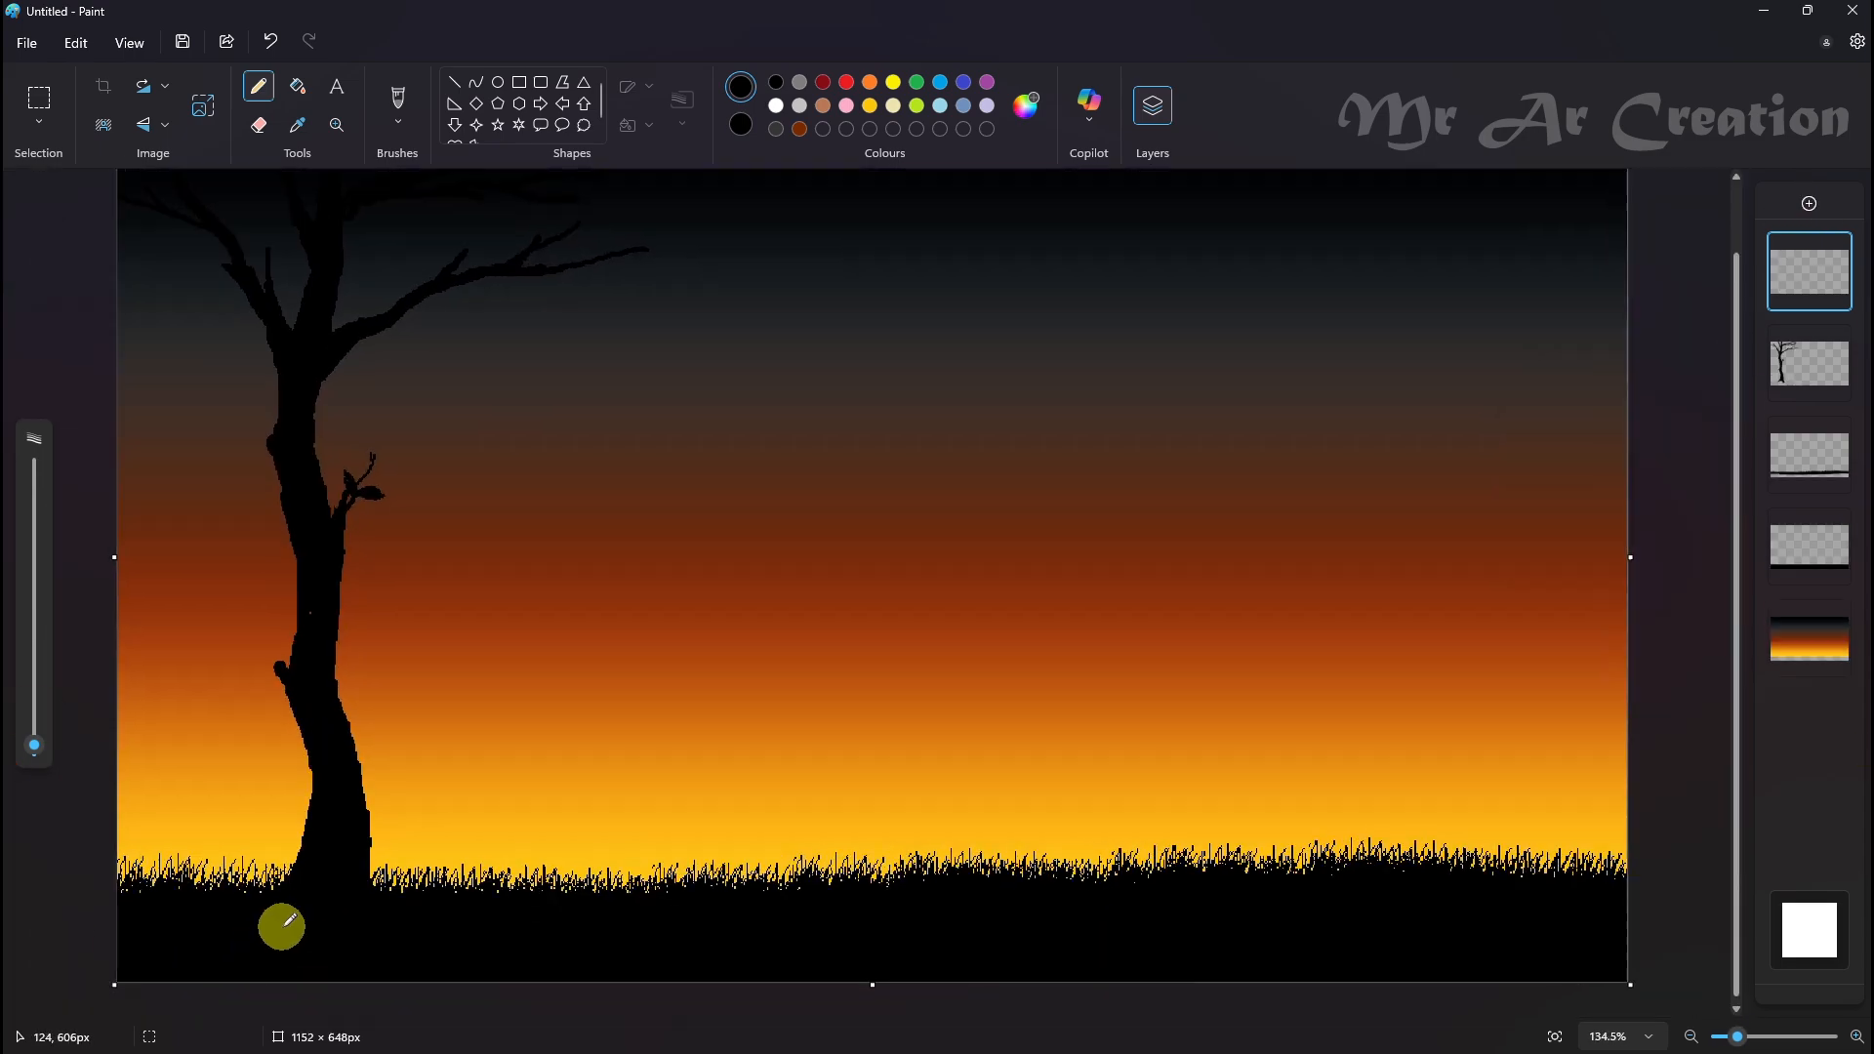
{"action": "scroll", "coordinate": [231, 515], "scroll_direction": "up", "scroll_amount": 3}
{"action": "left_click", "coordinate": [476, 82]}
{"action": "left_click_drag", "start_coordinate": [145, 597], "coordinate": [231, 874]}
{"action": "left_click", "coordinate": [213, 708]}
{"action": "left_click", "coordinate": [217, 714]}
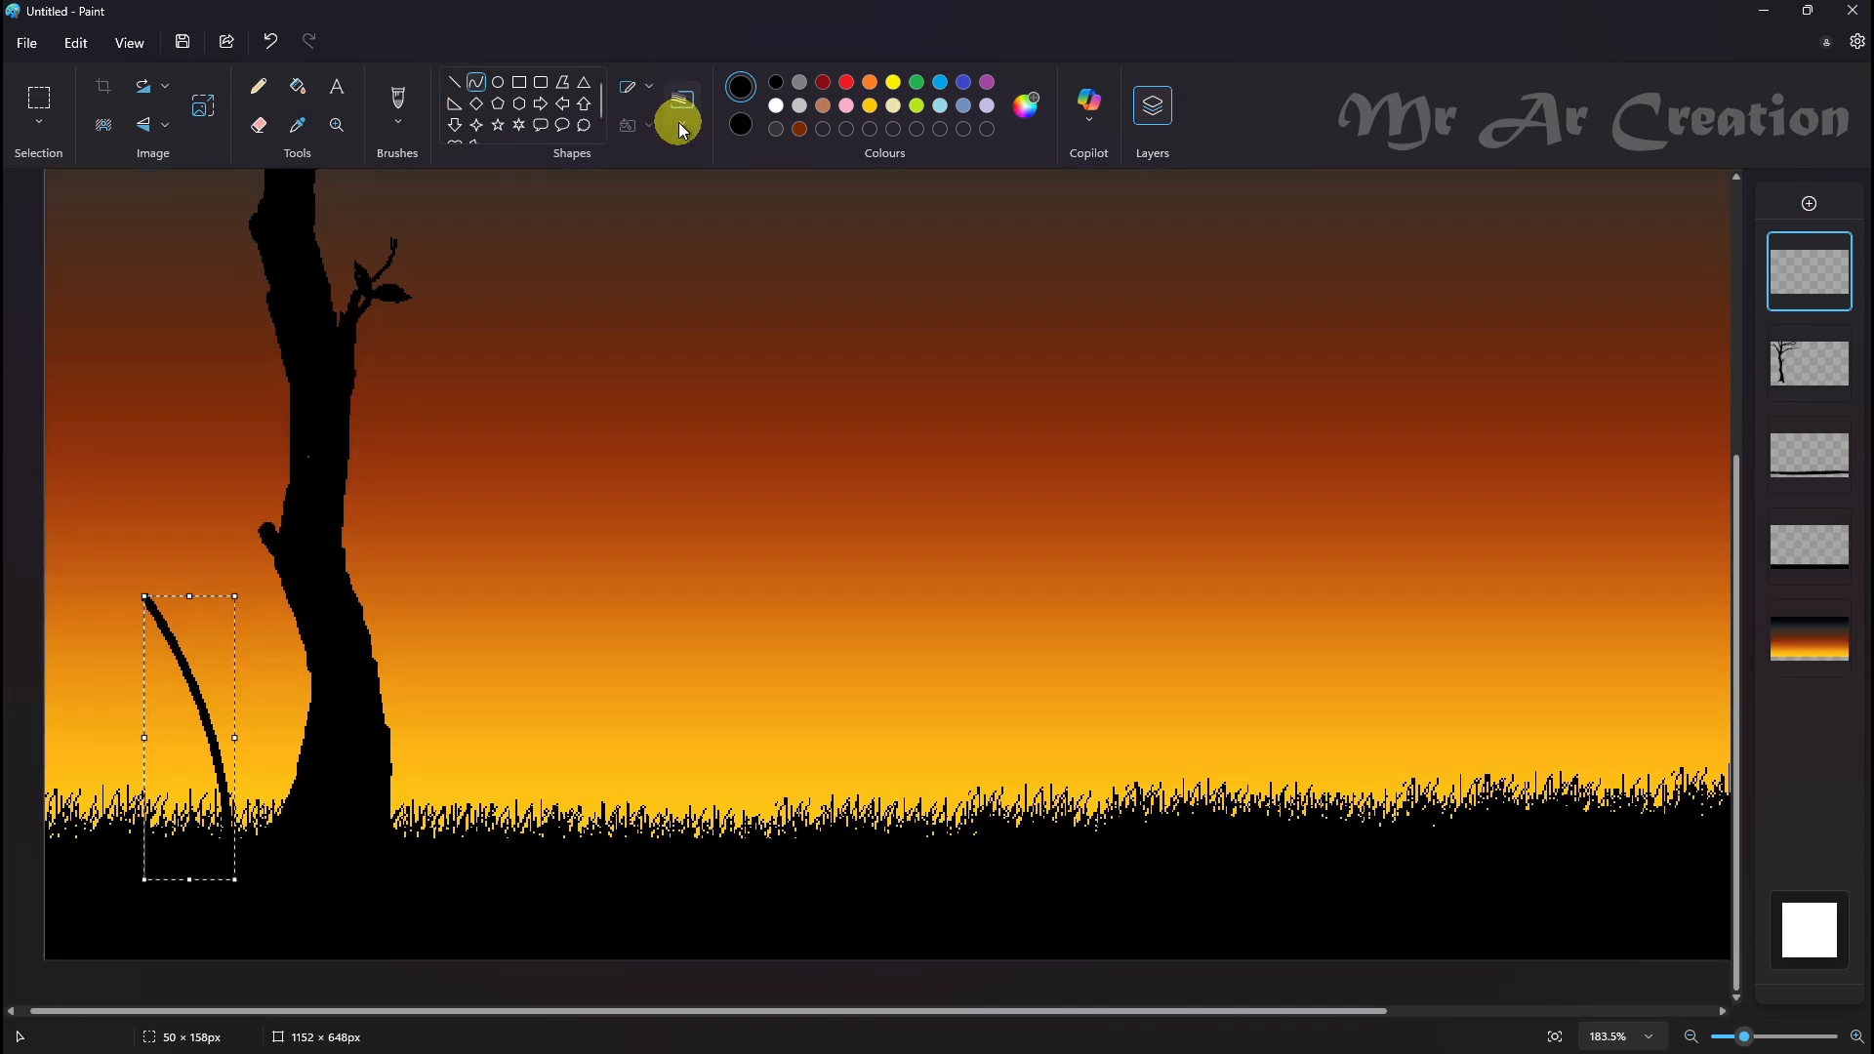
{"action": "left_click", "coordinate": [681, 121]}
{"action": "left_click", "coordinate": [689, 174]}
Draw two thin curves sharing one tip across the stem's base to outline a pointed grass blade
{"action": "left_click", "coordinate": [290, 847]}
{"action": "left_click_drag", "start_coordinate": [177, 722], "coordinate": [250, 856]}
{"action": "left_click", "coordinate": [220, 742]}
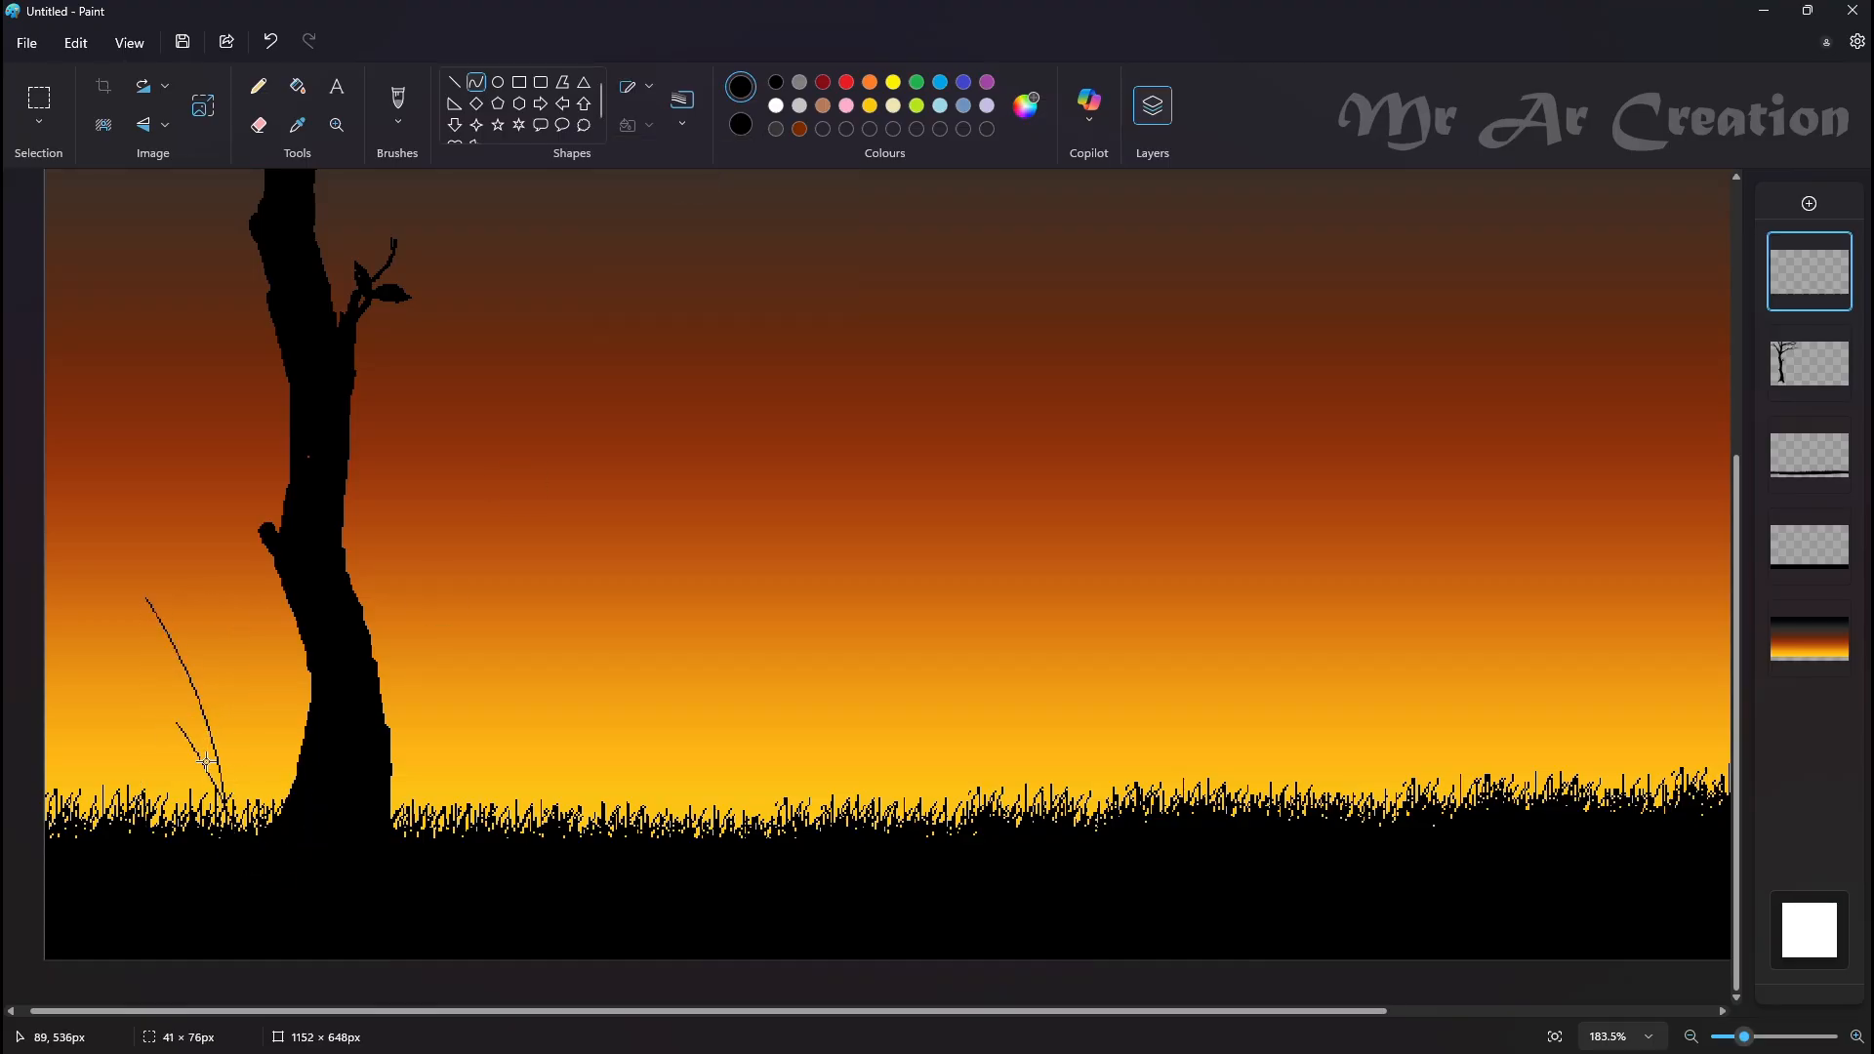
{"action": "left_click", "coordinate": [241, 779]}
{"action": "left_click", "coordinate": [312, 756]}
{"action": "left_click", "coordinate": [190, 726]}
{"action": "left_click_drag", "start_coordinate": [177, 723], "coordinate": [275, 849]}
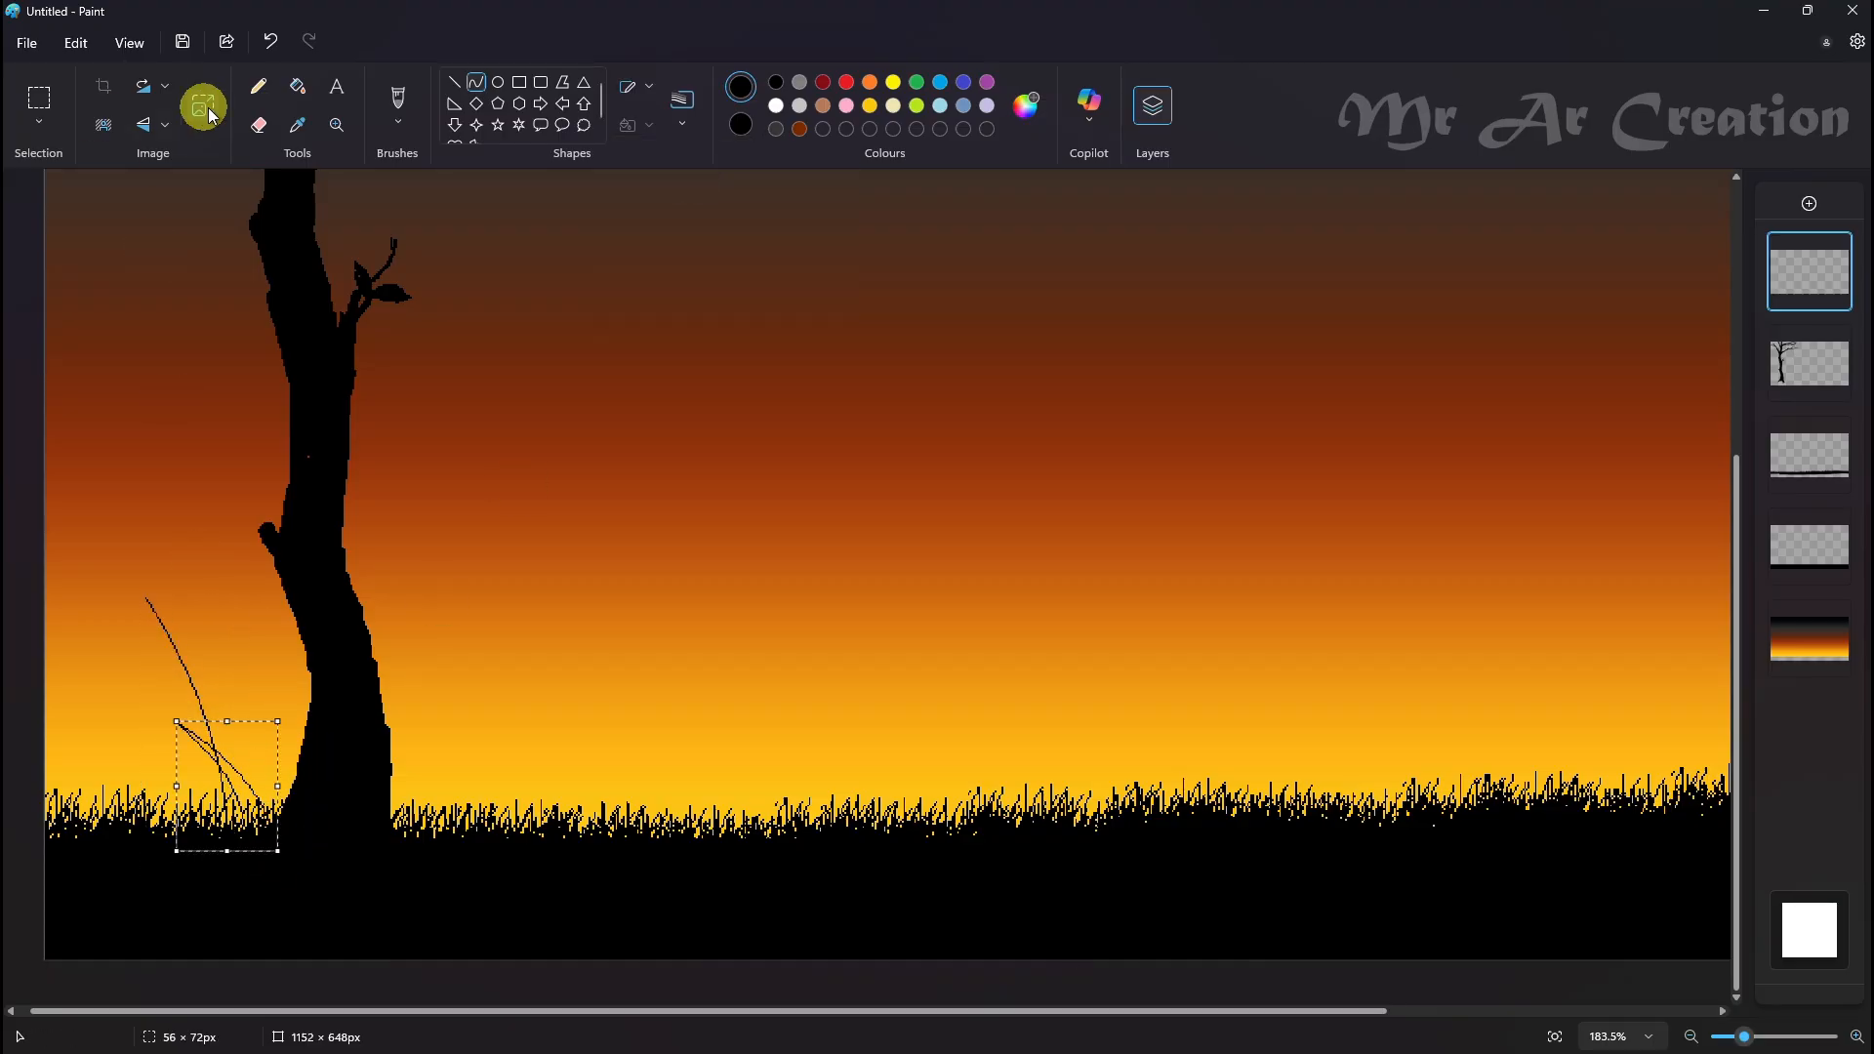
Fill the outlined grass blade with black and thicken its tip using the smallest Pencil size
{"action": "left_click", "coordinate": [258, 86]}
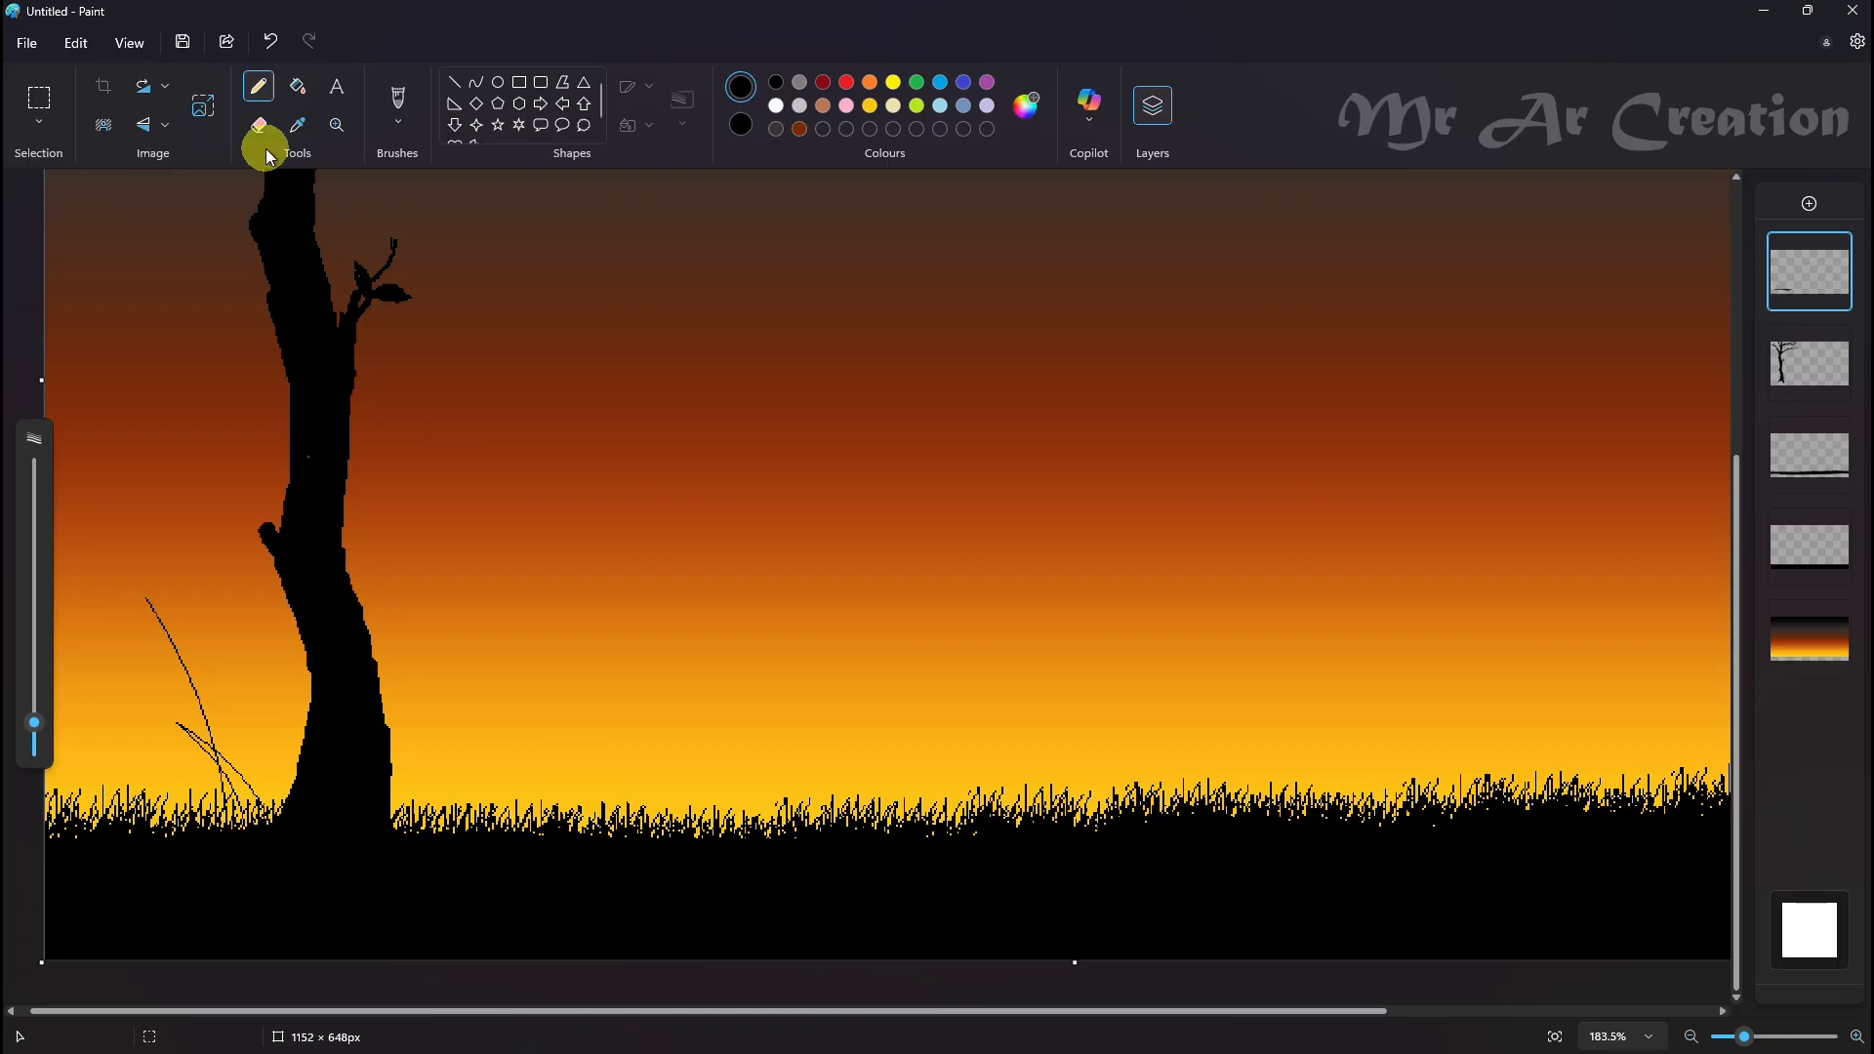
{"action": "left_click", "coordinate": [297, 86]}
{"action": "left_click", "coordinate": [224, 765]}
{"action": "left_click", "coordinate": [208, 748]}
{"action": "left_click", "coordinate": [258, 86]}
{"action": "left_click", "coordinate": [34, 749]}
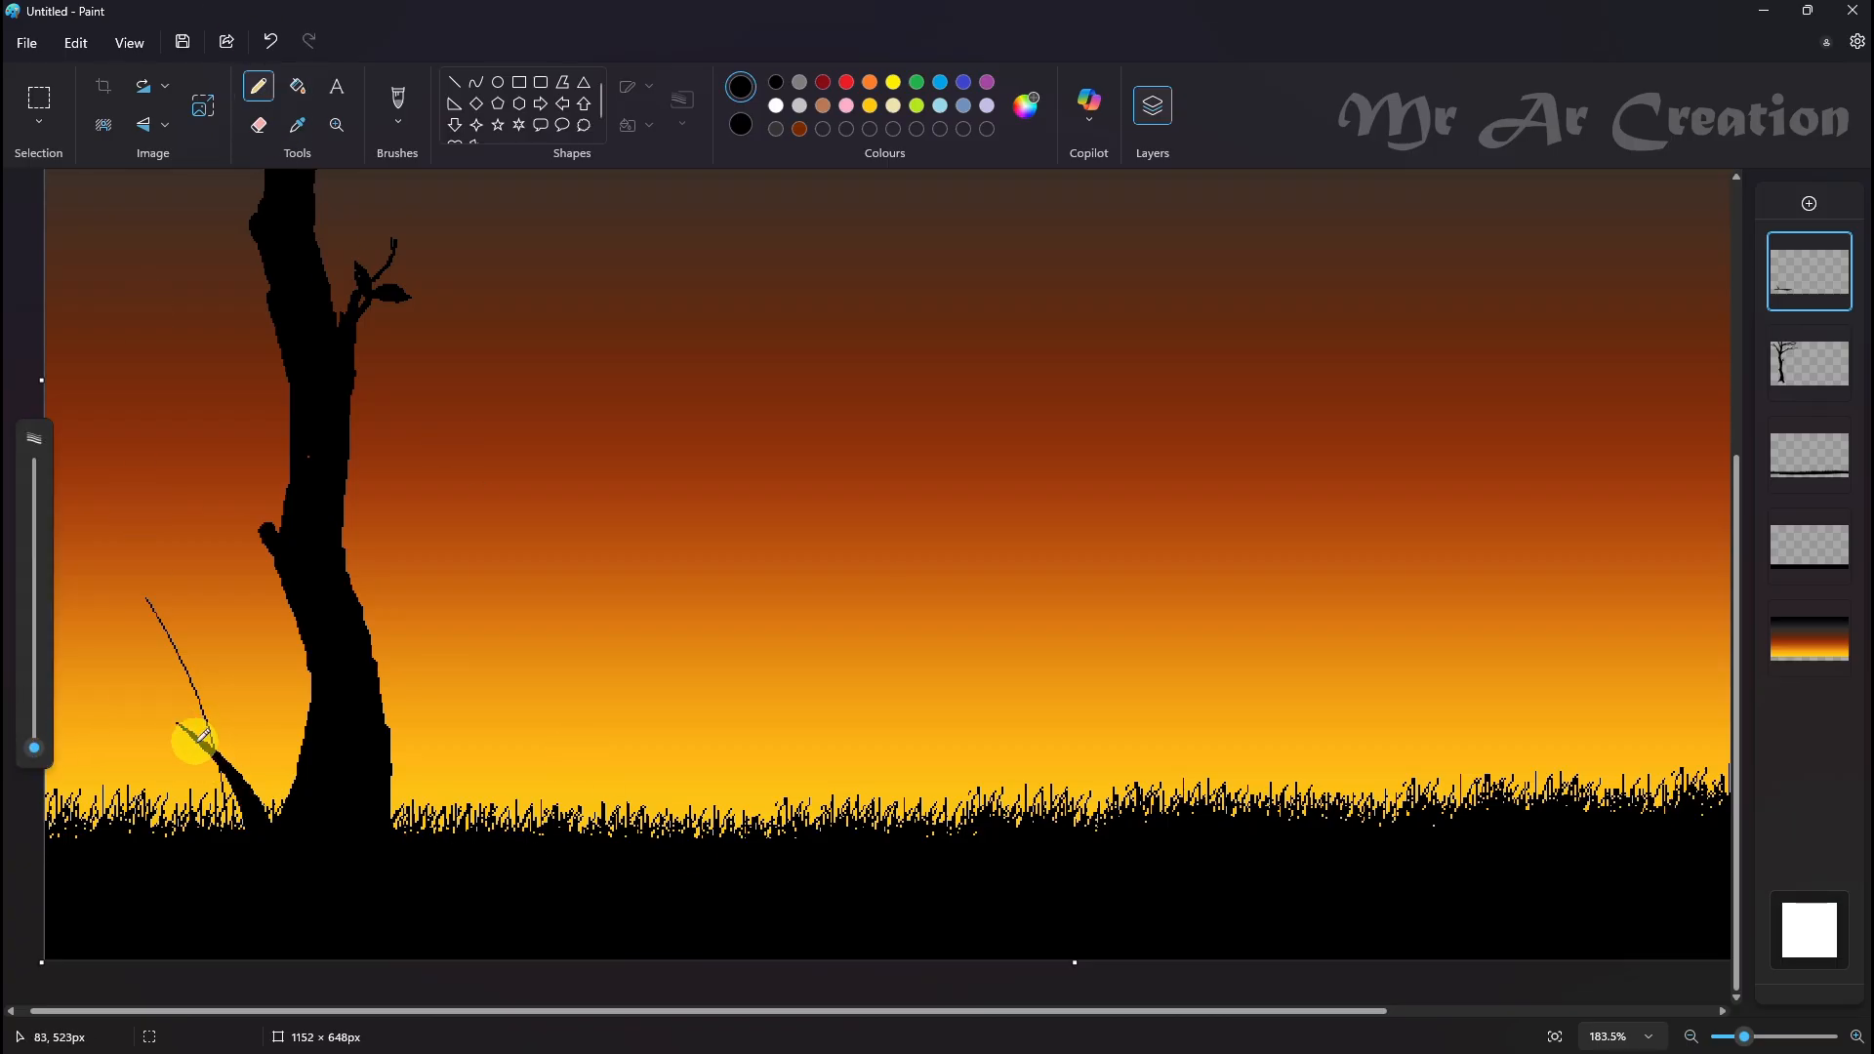
Outline five small pointed leaves at the tip and along both sides of the plant stem's upper part
{"action": "scroll", "coordinate": [146, 585], "scroll_direction": "up", "scroll_amount": 3}
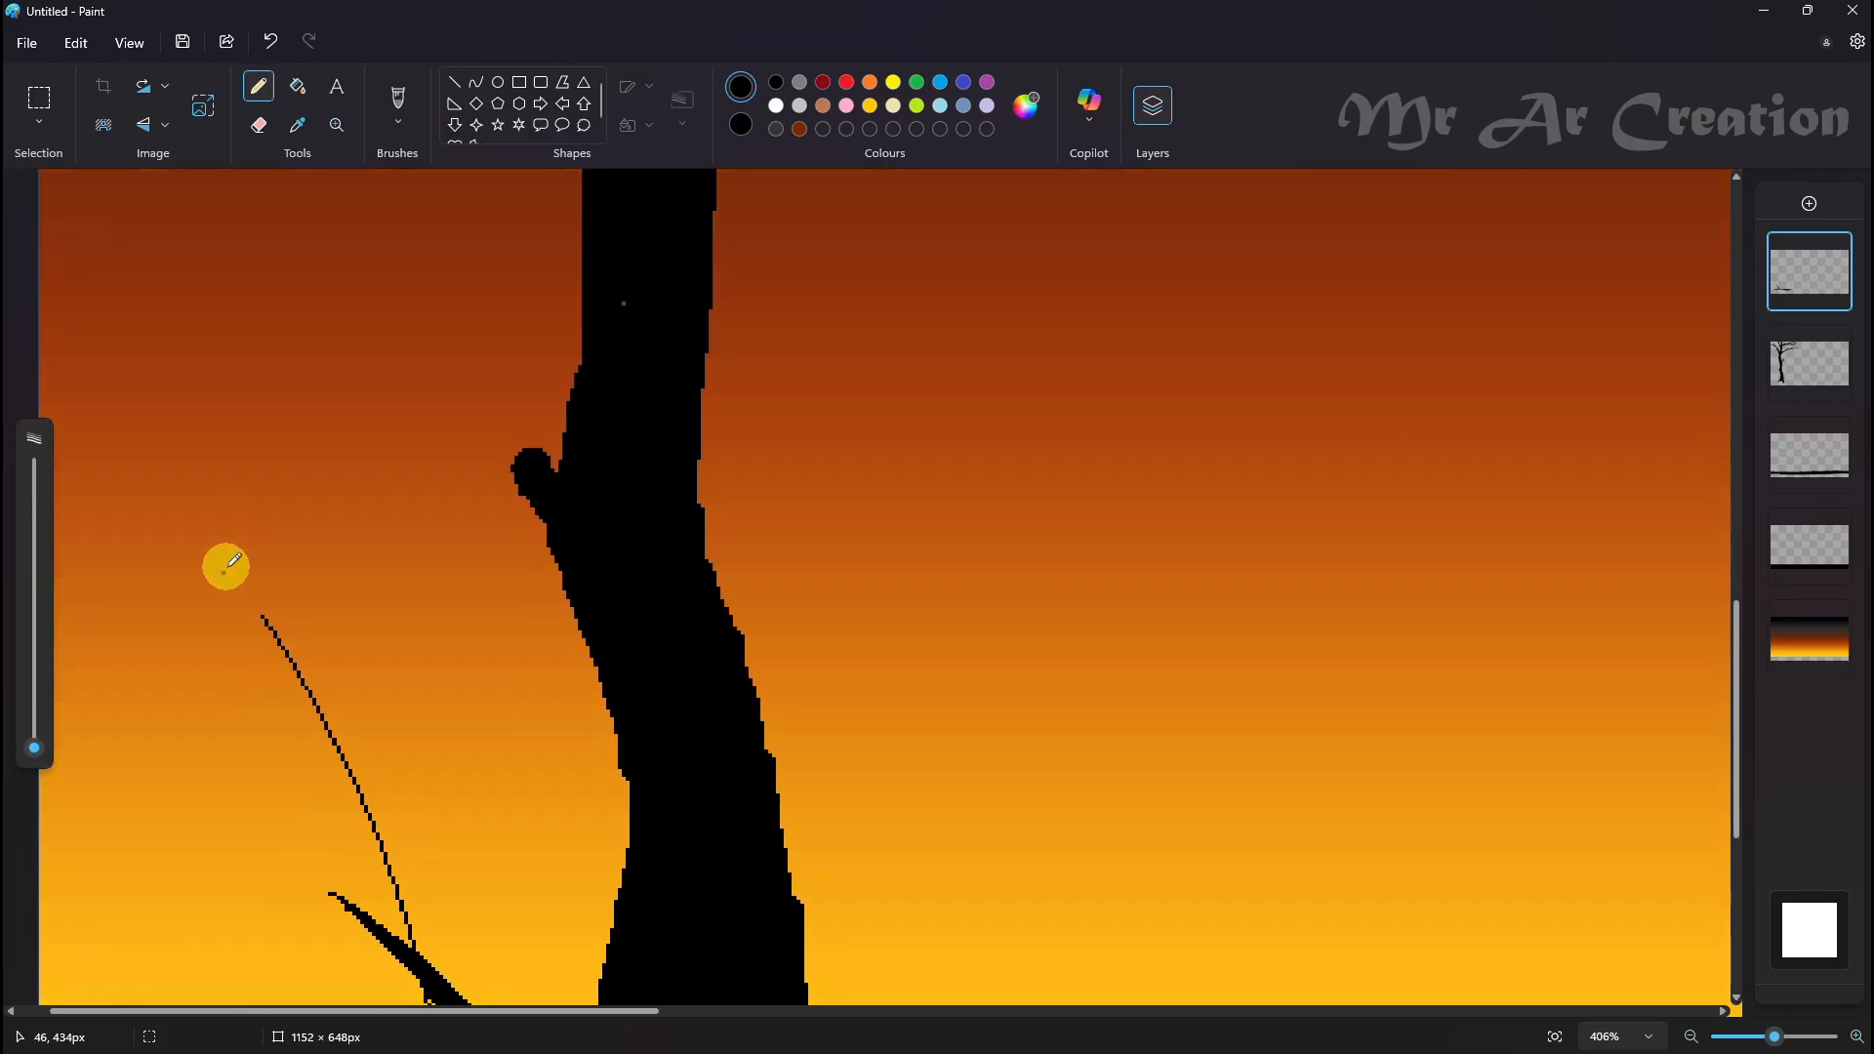
{"action": "mouse_move", "coordinate": [321, 700]}
{"action": "left_mouse_down"}
{"action": "mouse_move", "coordinate": [319, 656]}
{"action": "mouse_move", "coordinate": [279, 672]}
{"action": "left_mouse_up"}
{"action": "left_click", "coordinate": [321, 718]}
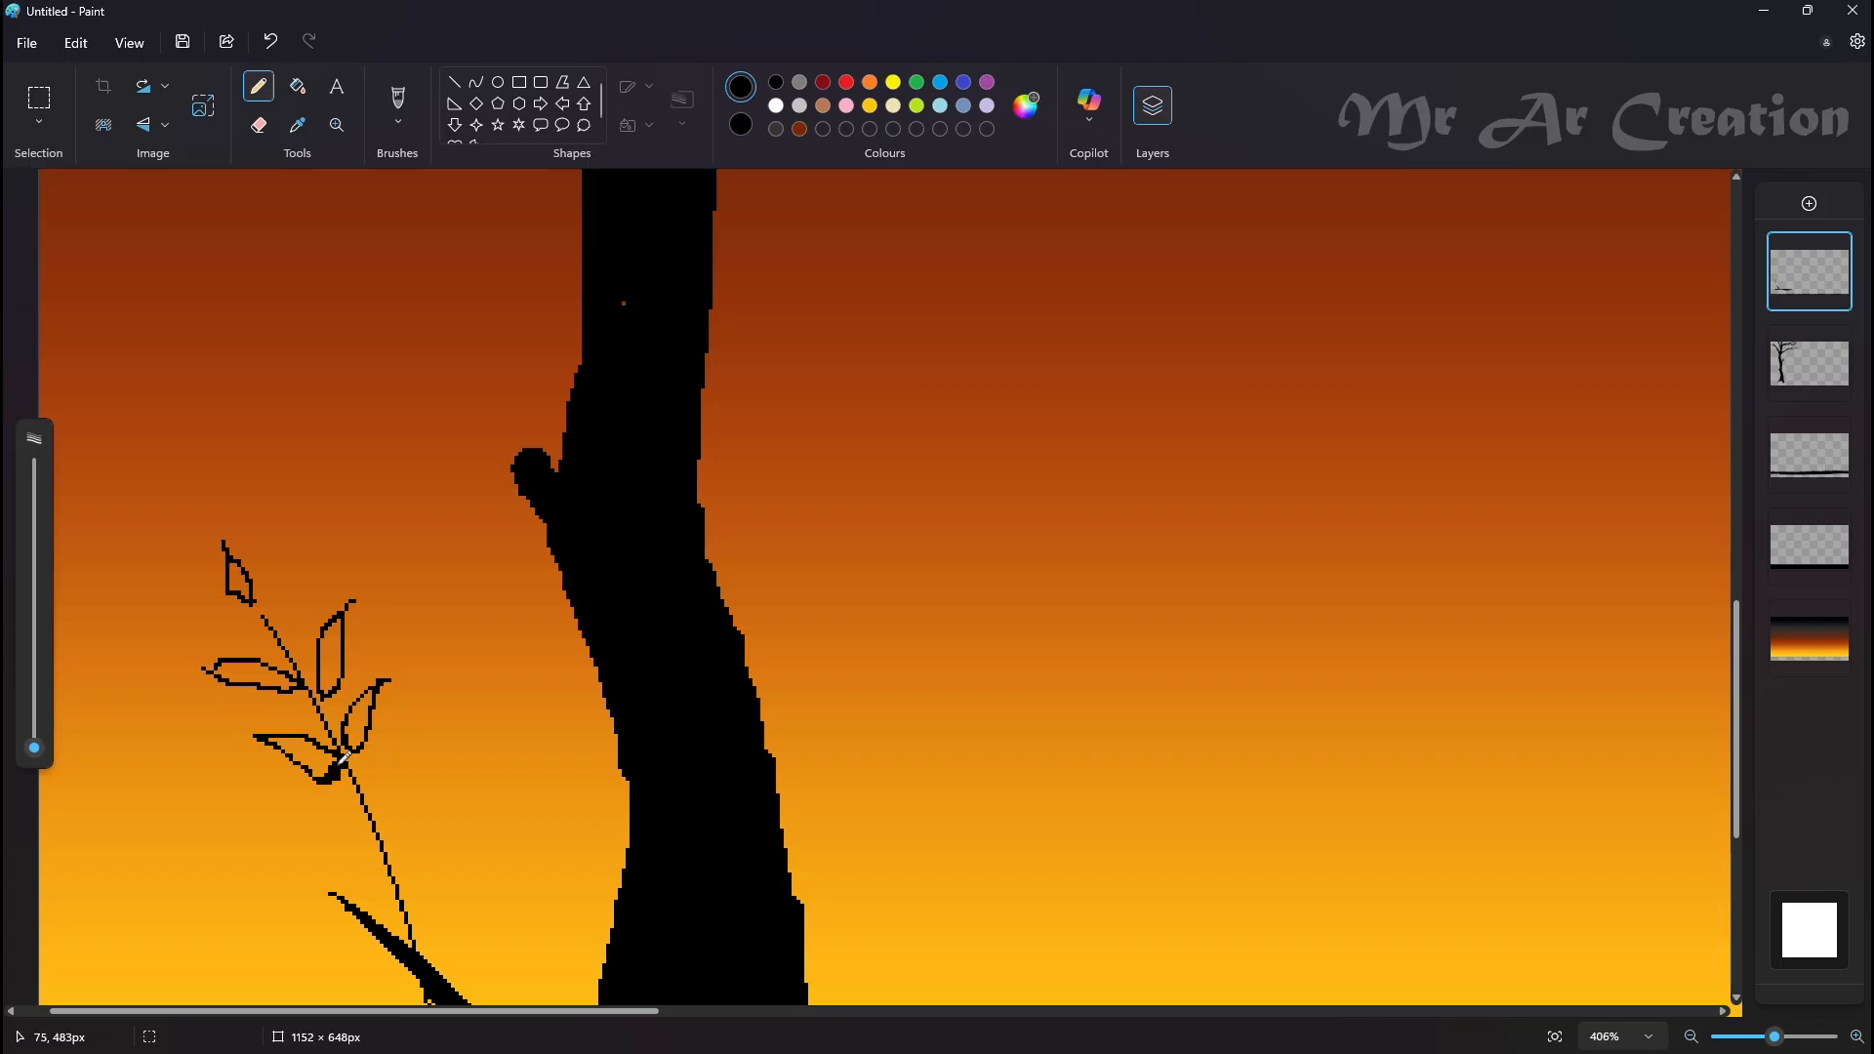
Fill the five upper leaves of the plant with black
{"action": "left_click", "coordinate": [298, 86]}
{"action": "left_click", "coordinate": [237, 583]}
{"action": "left_click", "coordinate": [259, 676]}
{"action": "left_click", "coordinate": [331, 652]}
{"action": "left_click", "coordinate": [314, 761]}
{"action": "left_click", "coordinate": [358, 724]}
Add tiny twig details to the upper stem, then outline two larger leaves lower down and fill them black
{"action": "left_click", "coordinate": [259, 86]}
{"action": "left_click_drag", "start_coordinate": [270, 474], "coordinate": [293, 575]}
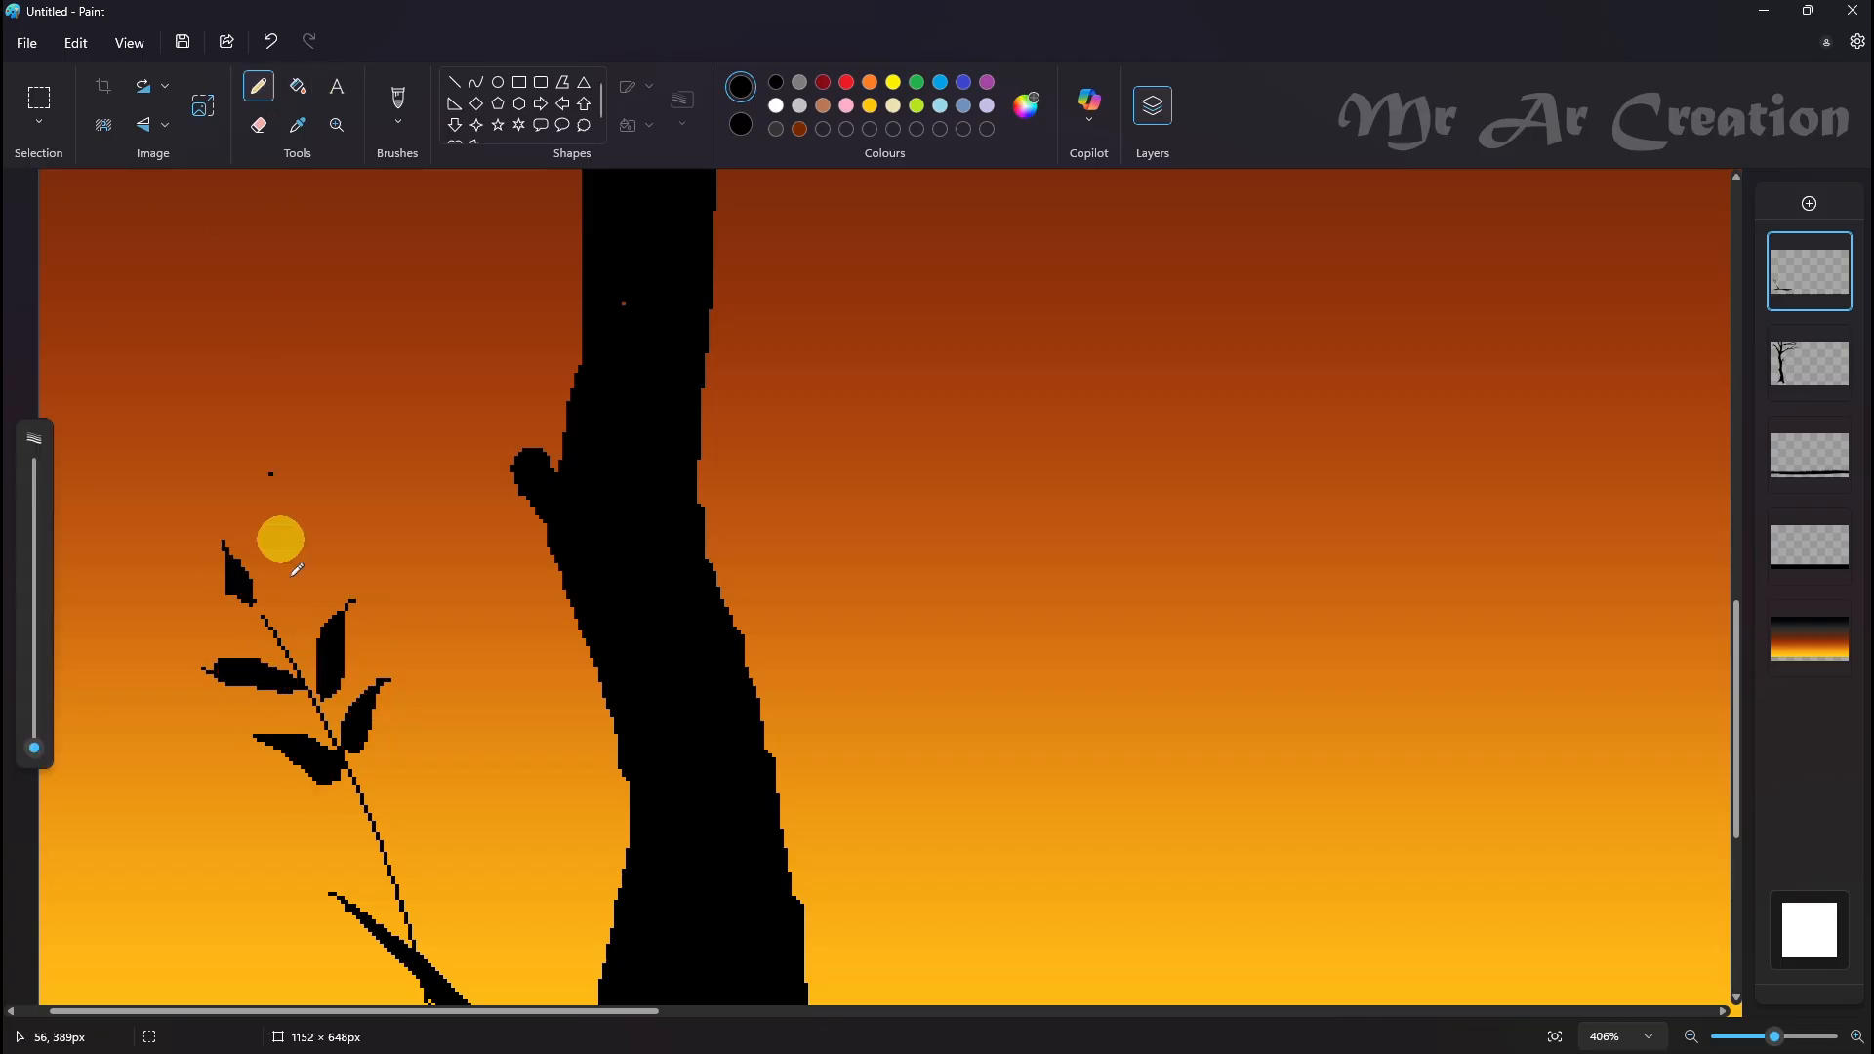
{"action": "scroll", "coordinate": [326, 719], "scroll_direction": "down", "scroll_amount": 3}
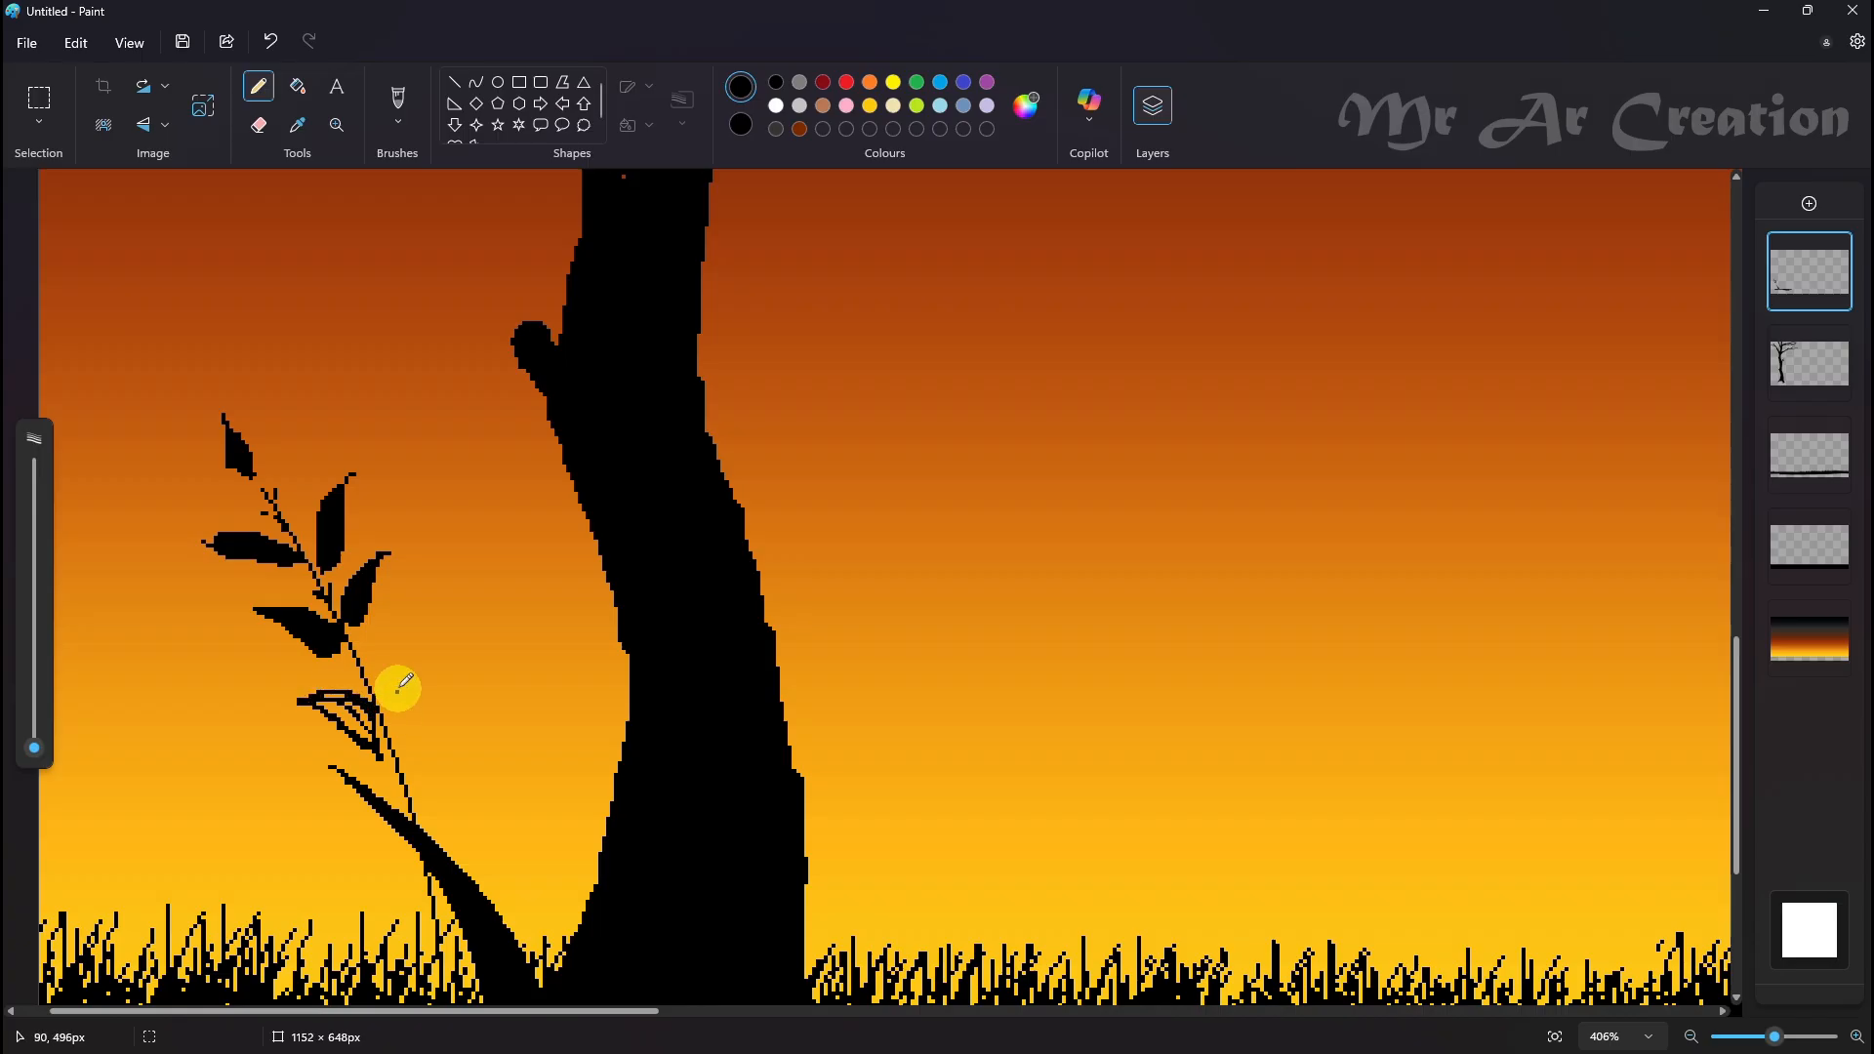
{"action": "left_click", "coordinate": [297, 86]}
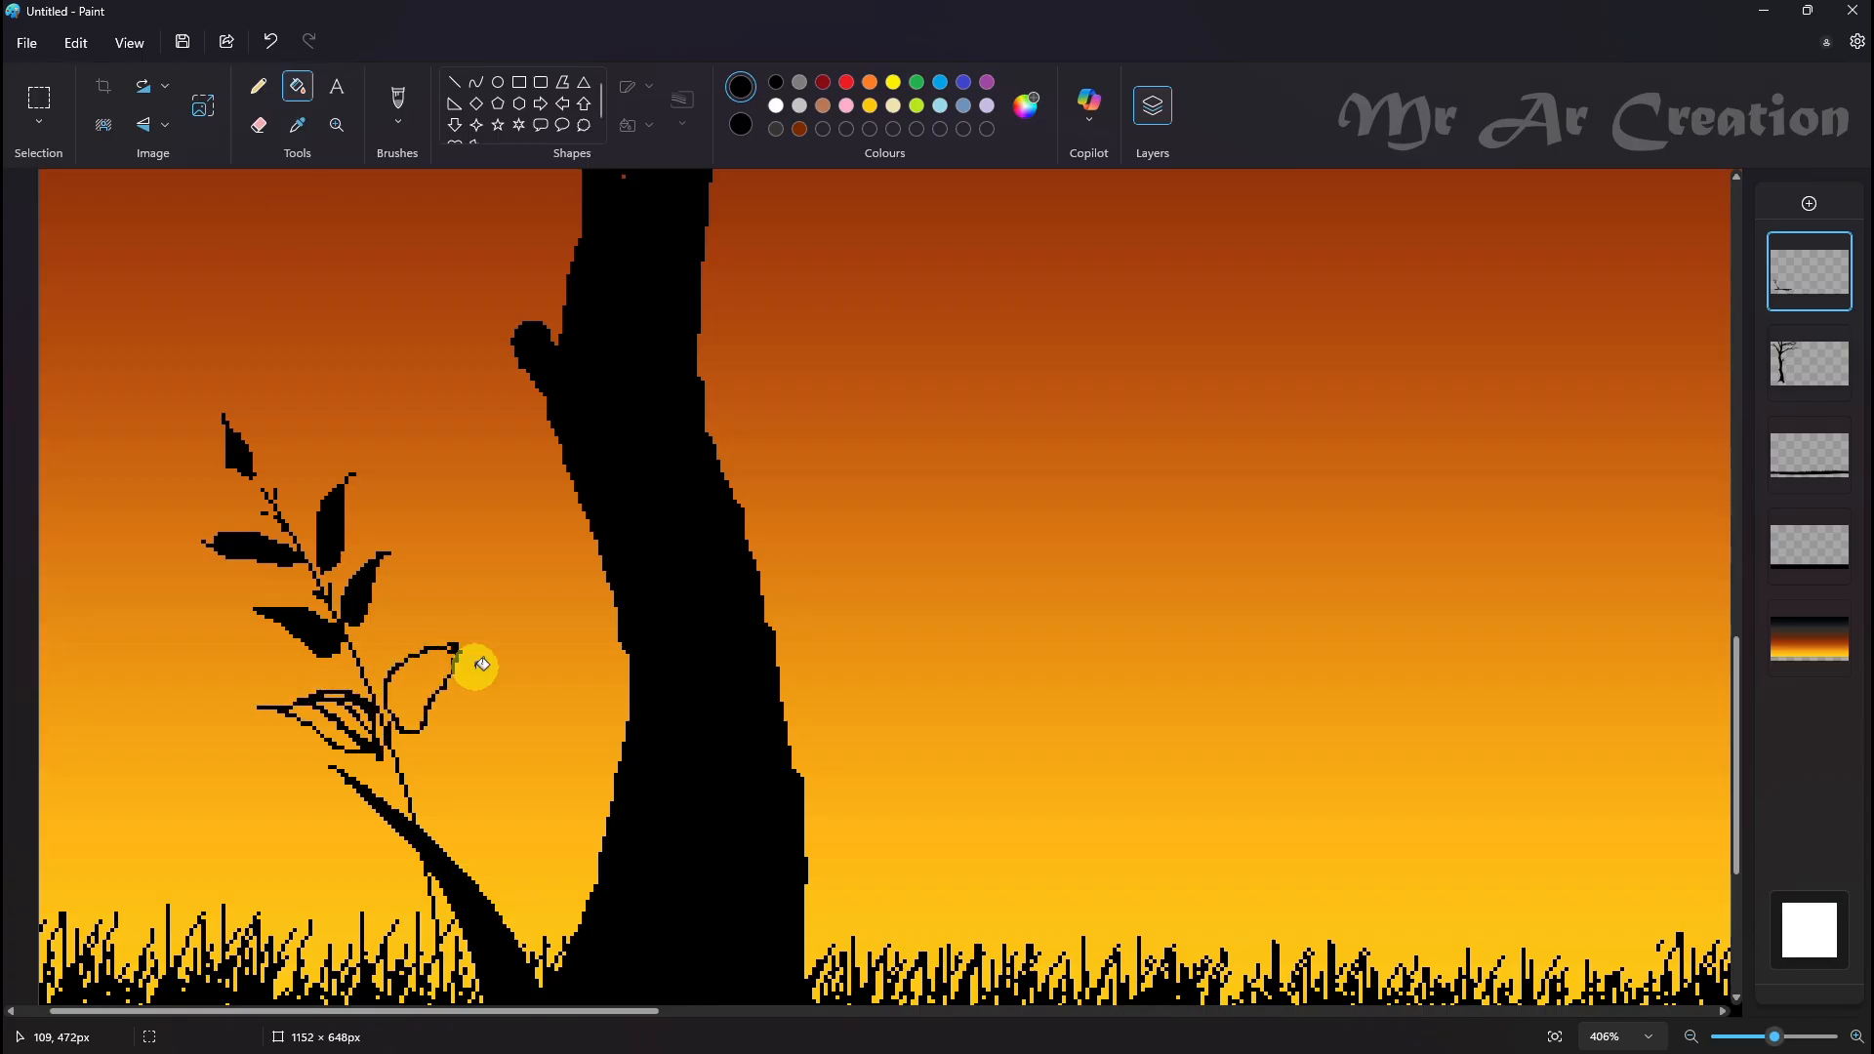
{"action": "left_click", "coordinate": [444, 671]}
{"action": "left_click", "coordinate": [372, 706]}
{"action": "left_click", "coordinate": [348, 702]}
{"action": "left_click", "coordinate": [448, 648]}
Outline more leaves around the stem's base and fill them black, undoing the stray mark and misplaced fill
{"action": "left_click", "coordinate": [258, 86]}
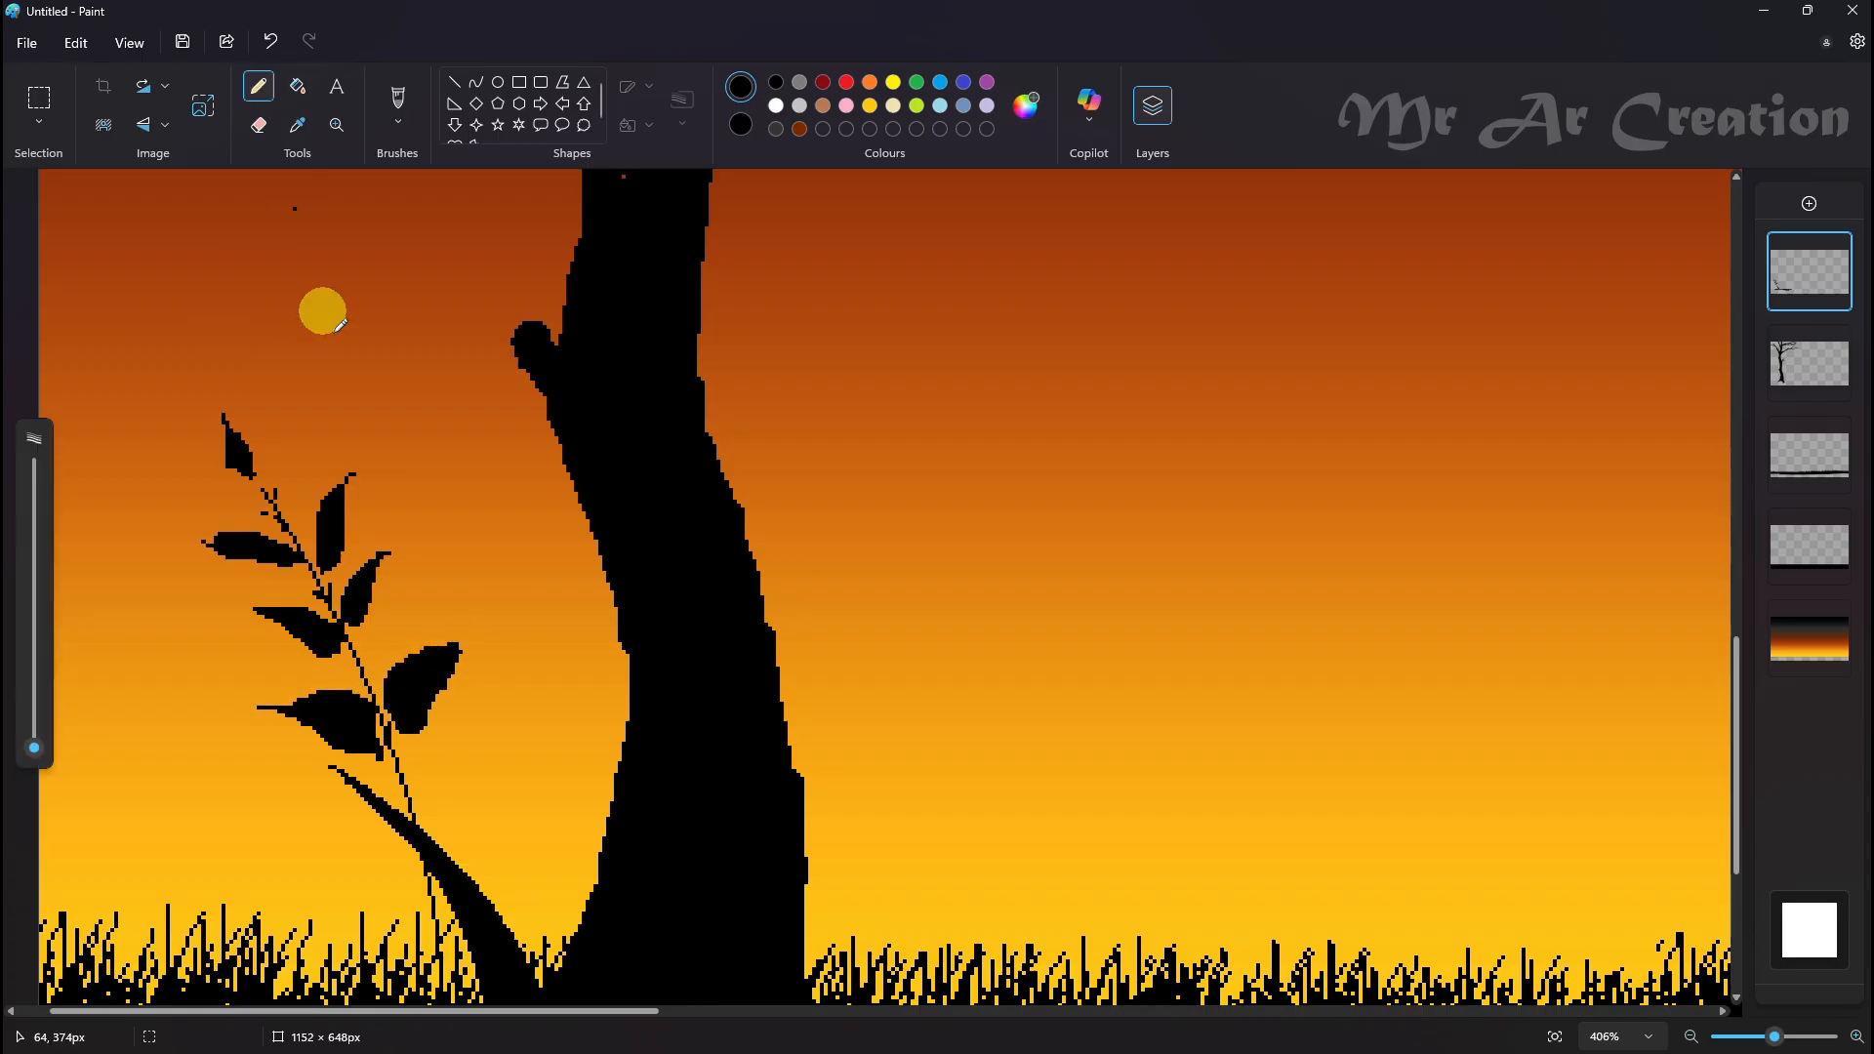
{"action": "scroll", "coordinate": [528, 806], "scroll_direction": "down", "scroll_amount": 3}
{"action": "key", "text": "ctrl+z"}
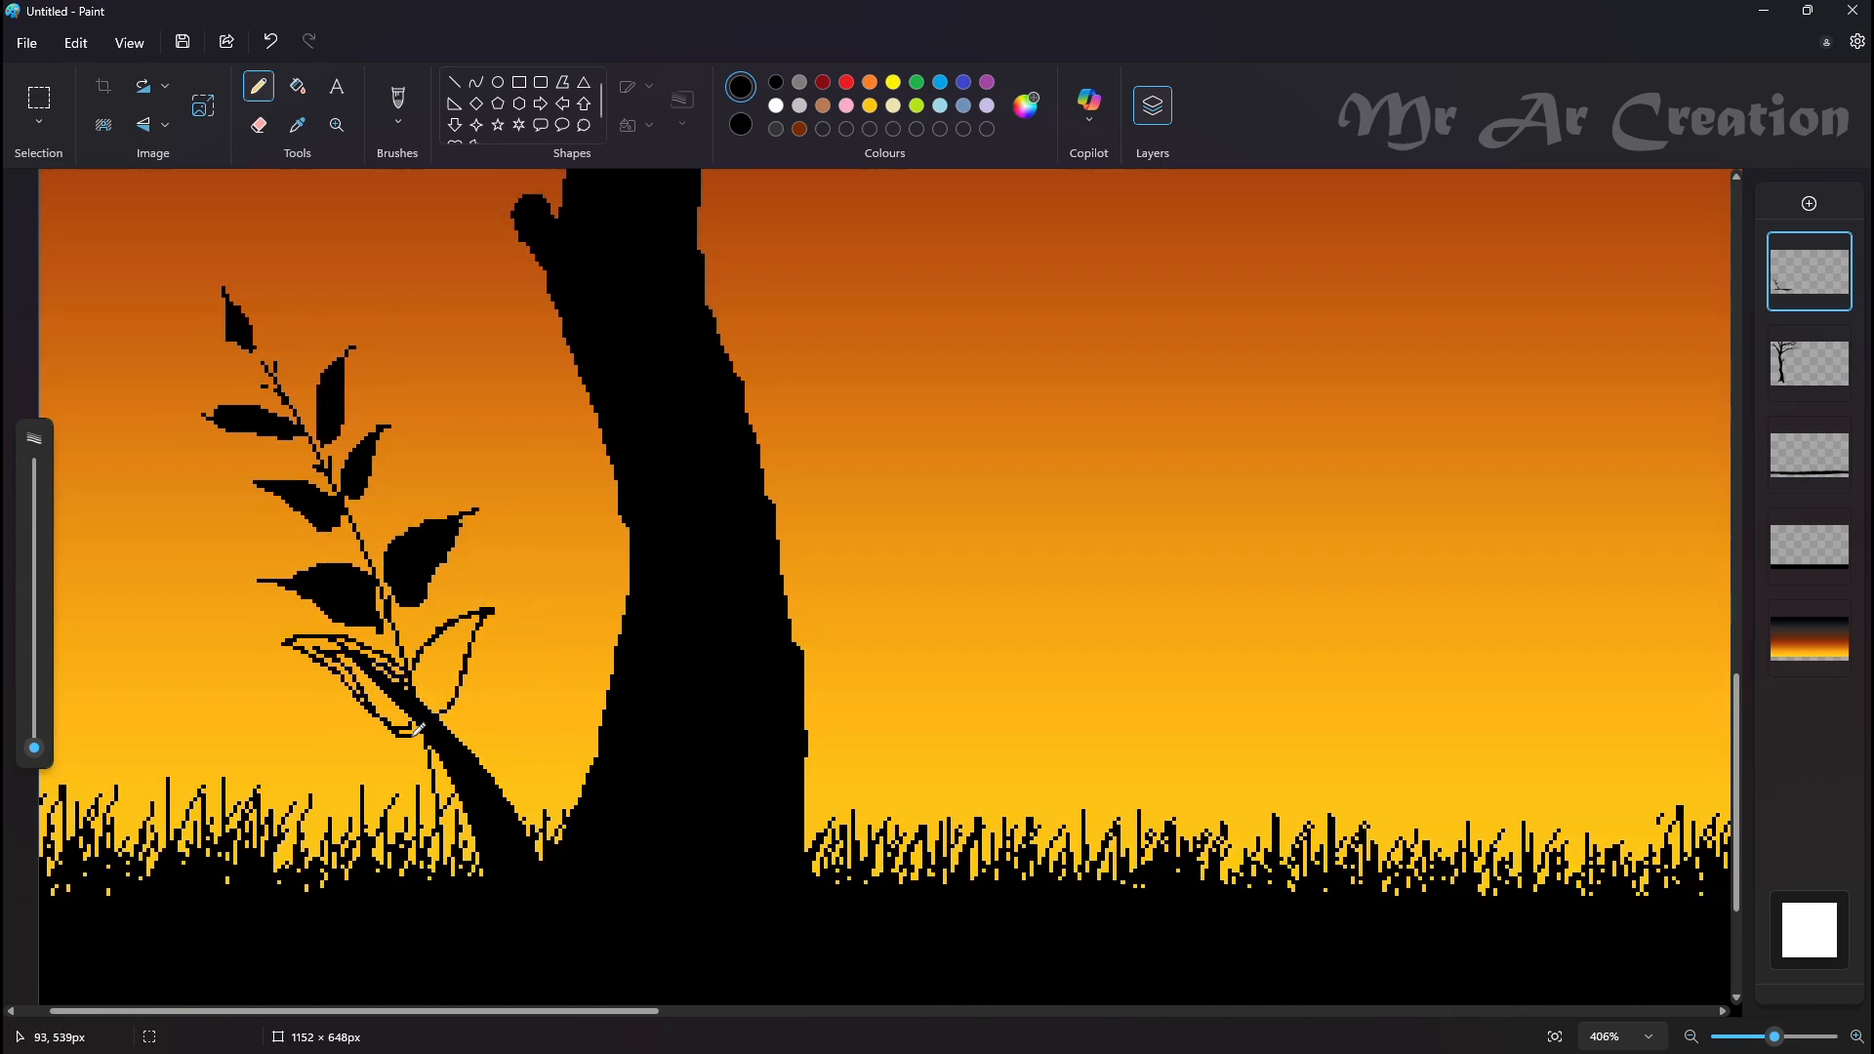
{"action": "left_click", "coordinate": [298, 87]}
{"action": "left_click", "coordinate": [424, 778]}
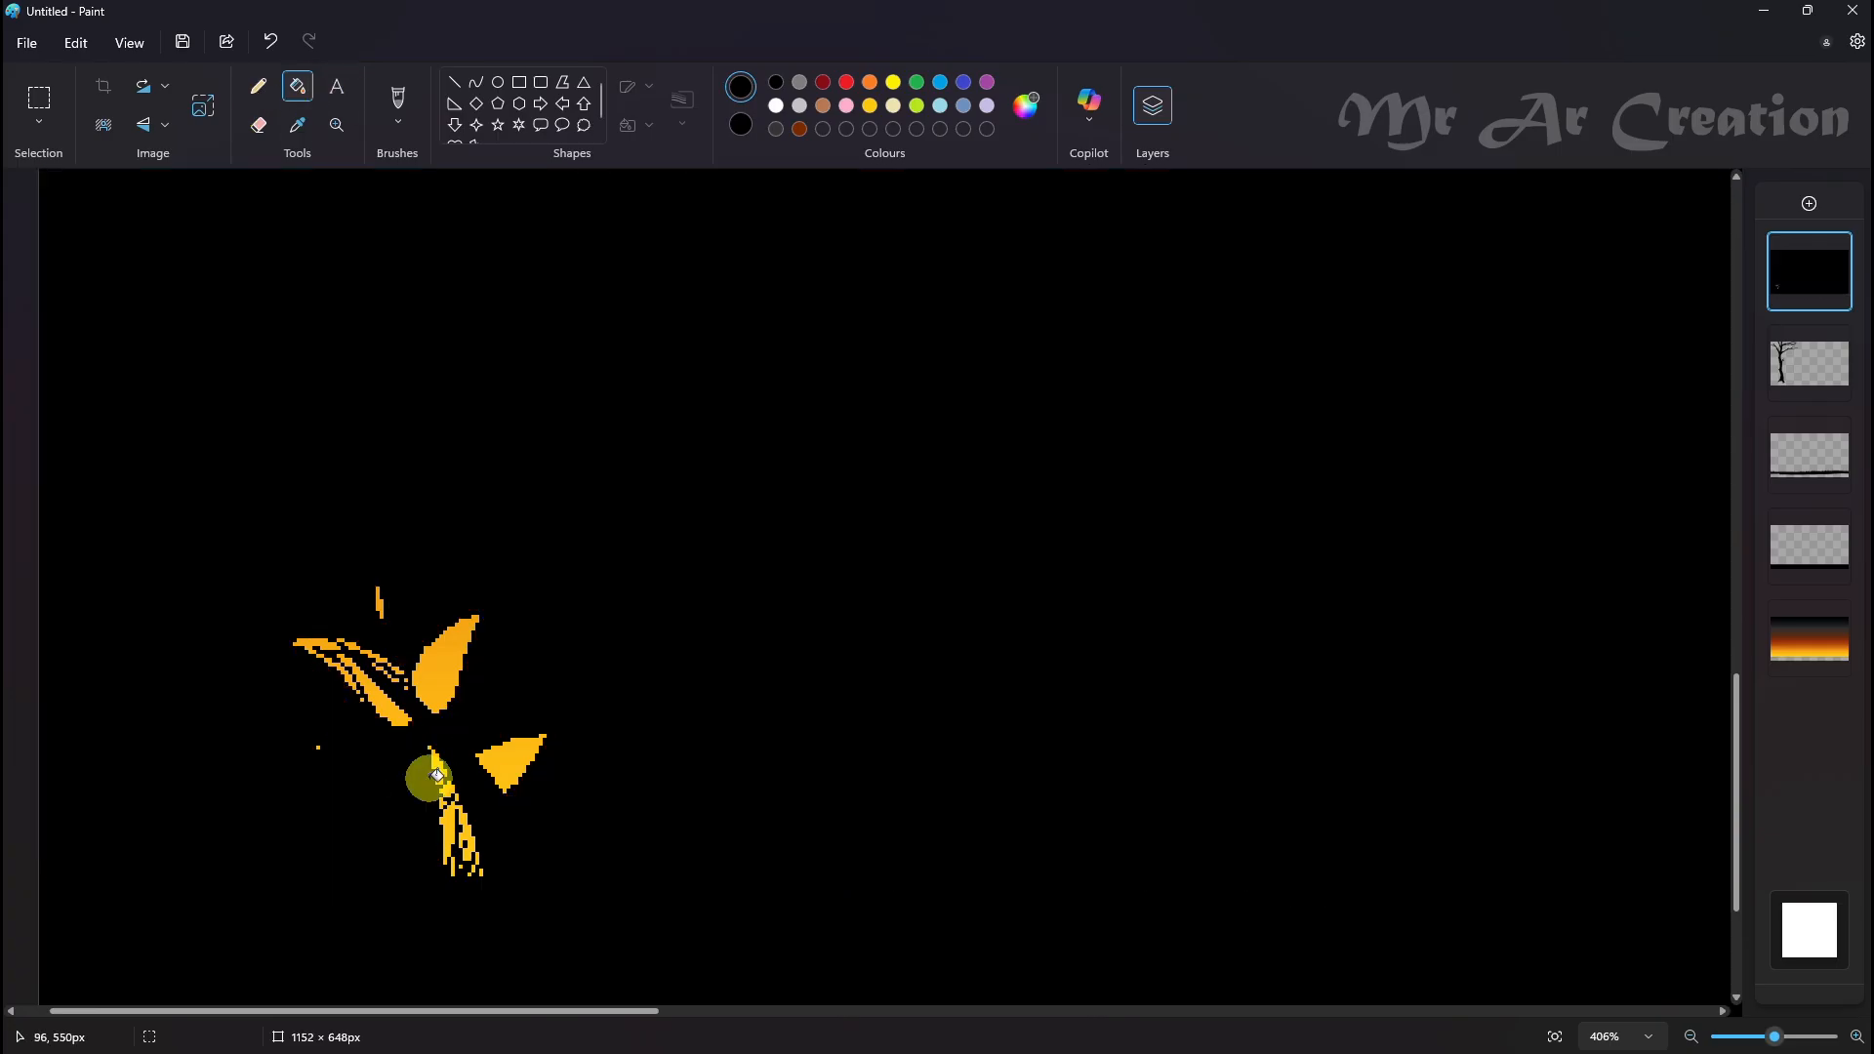
{"action": "key", "text": "ctrl+z"}
{"action": "left_click", "coordinate": [495, 756]}
{"action": "left_click", "coordinate": [447, 667]}
{"action": "left_click", "coordinate": [328, 648]}
Complete the two lowest leaves on the plant's left side by refining their outlines and filling them black
{"action": "left_click", "coordinate": [259, 95]}
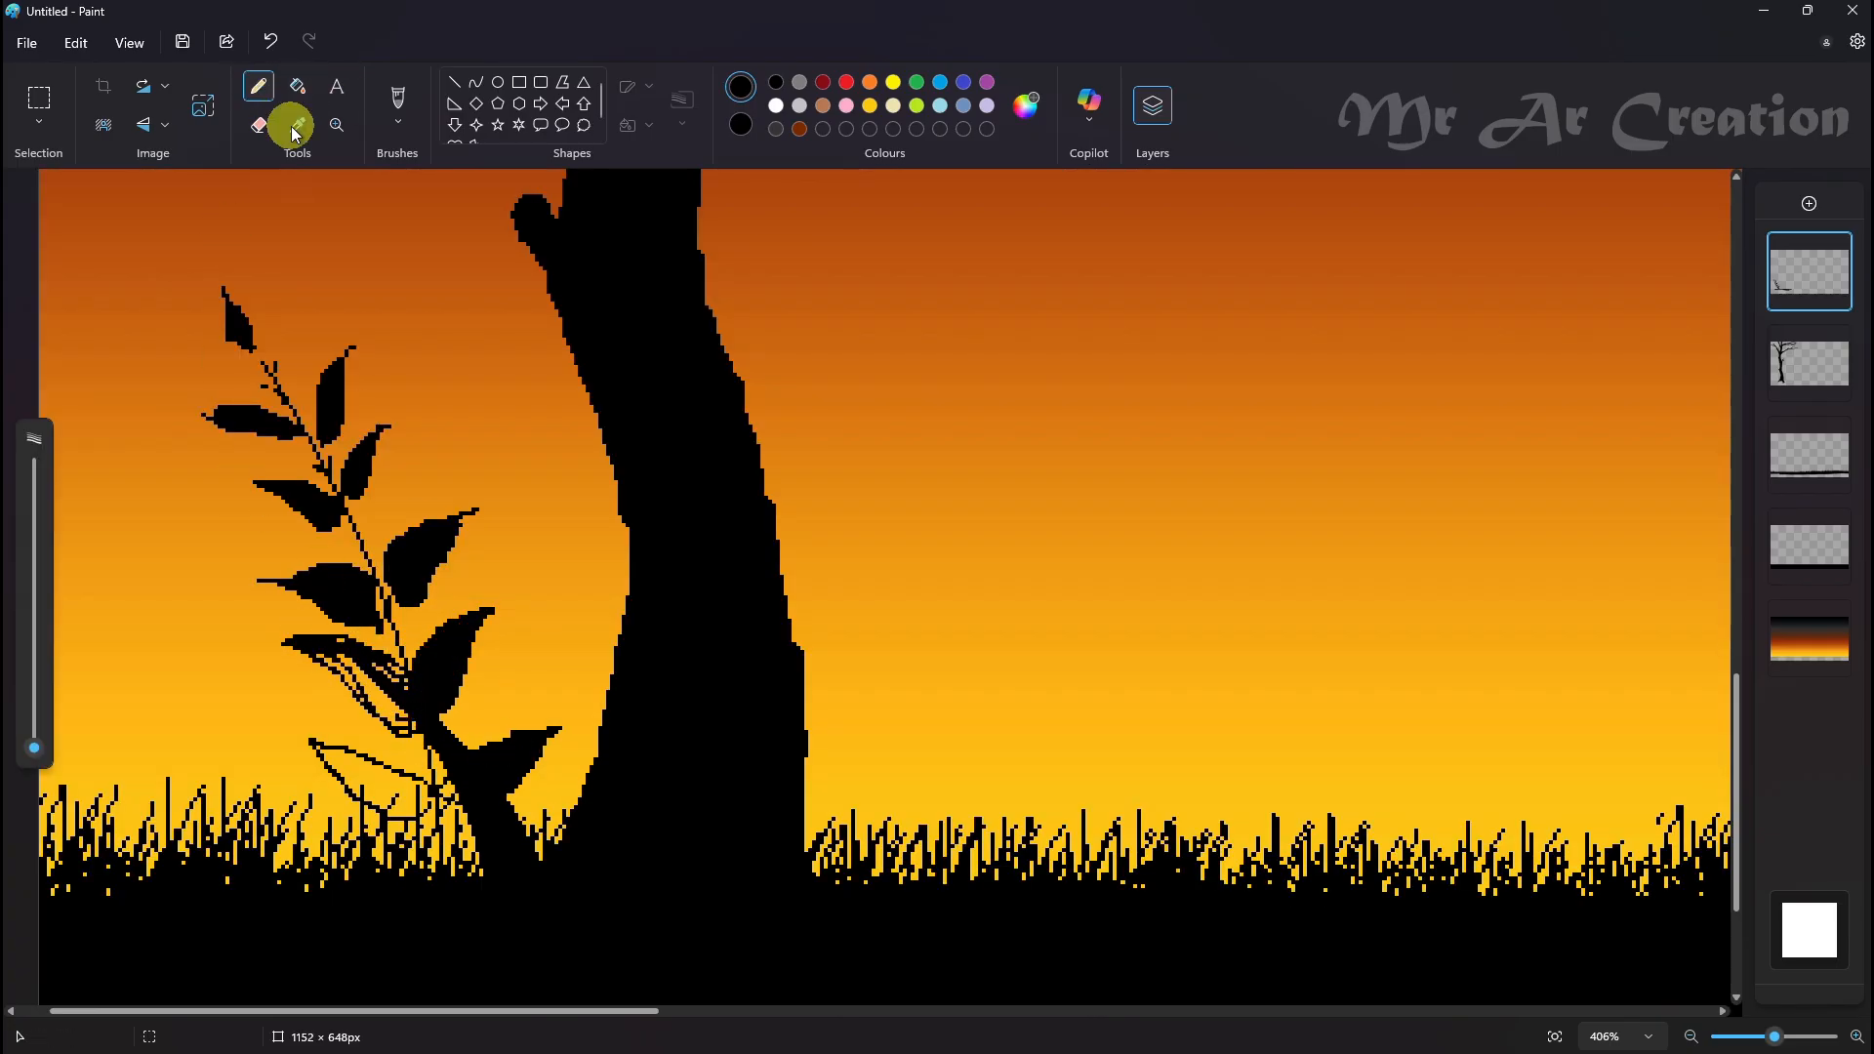
{"action": "left_click", "coordinate": [297, 87]}
{"action": "left_click", "coordinate": [350, 672]}
{"action": "left_click", "coordinate": [258, 87]}
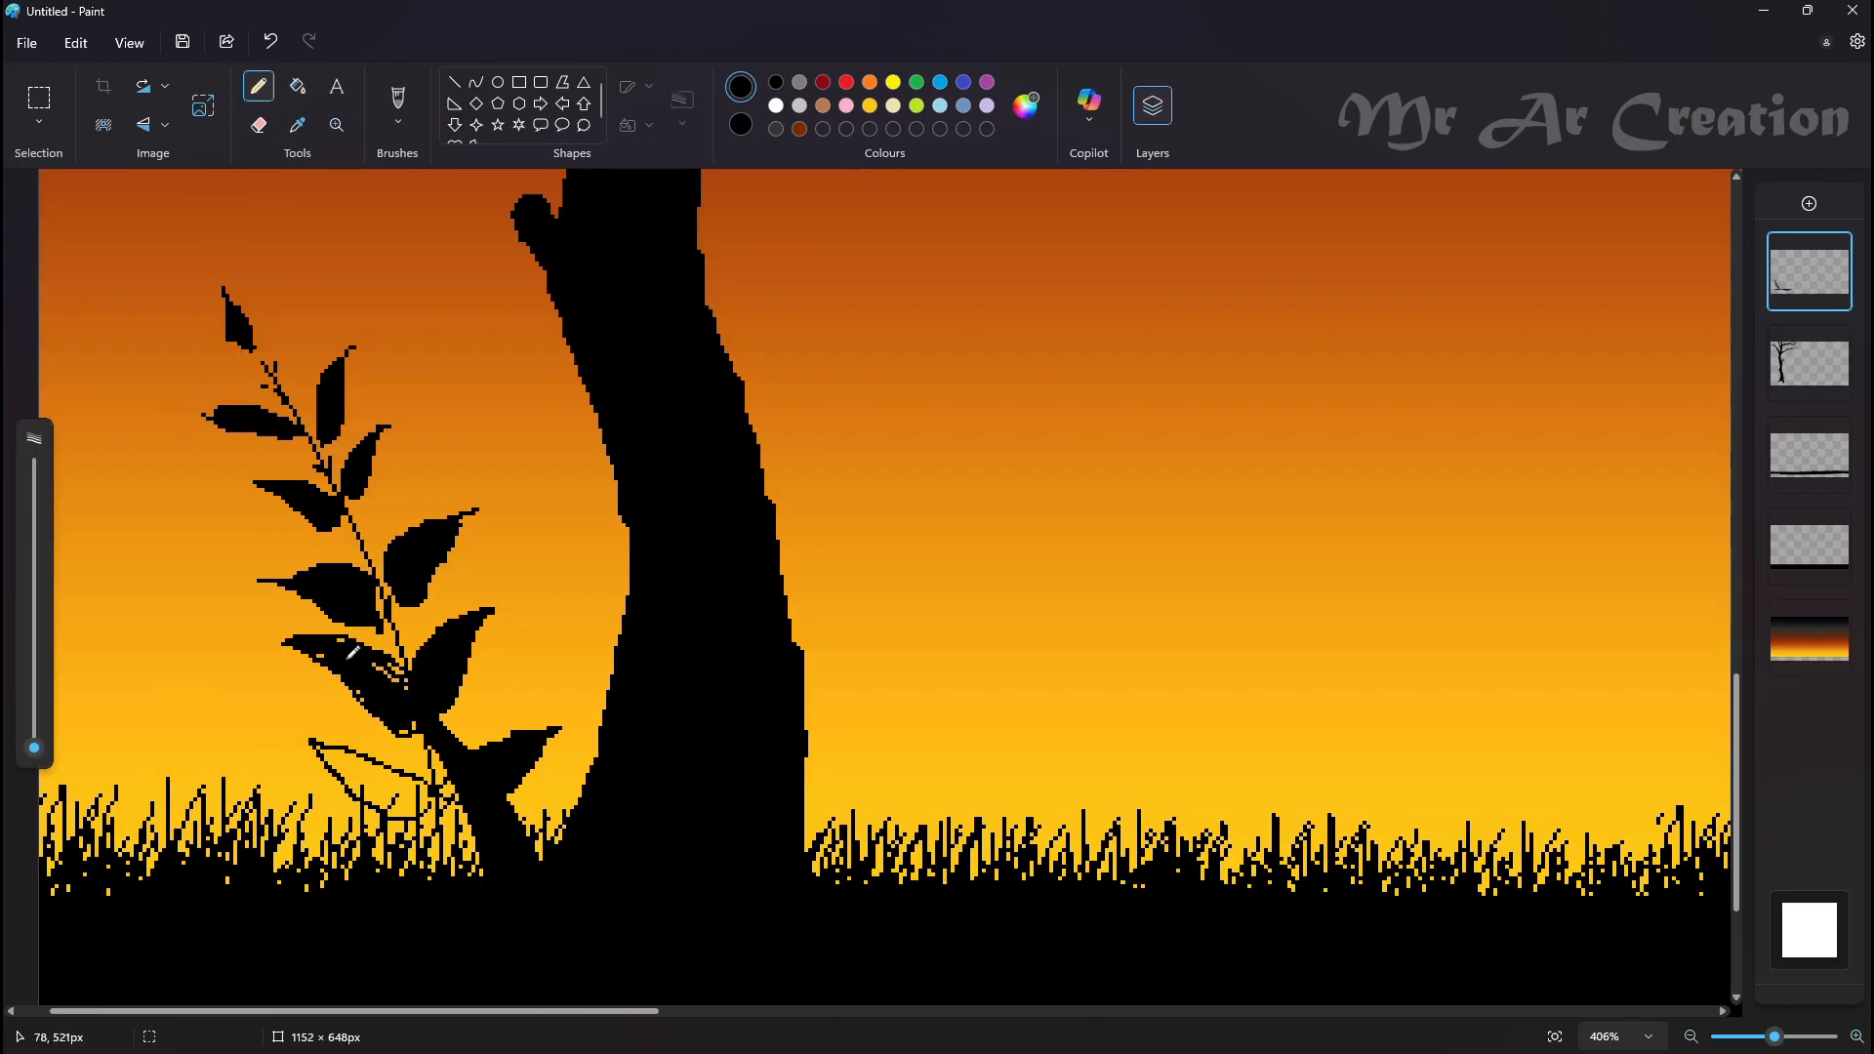
{"action": "left_click_drag", "start_coordinate": [227, 613], "coordinate": [356, 675]}
{"action": "scroll", "coordinate": [352, 766], "scroll_direction": "down", "scroll_amount": 1}
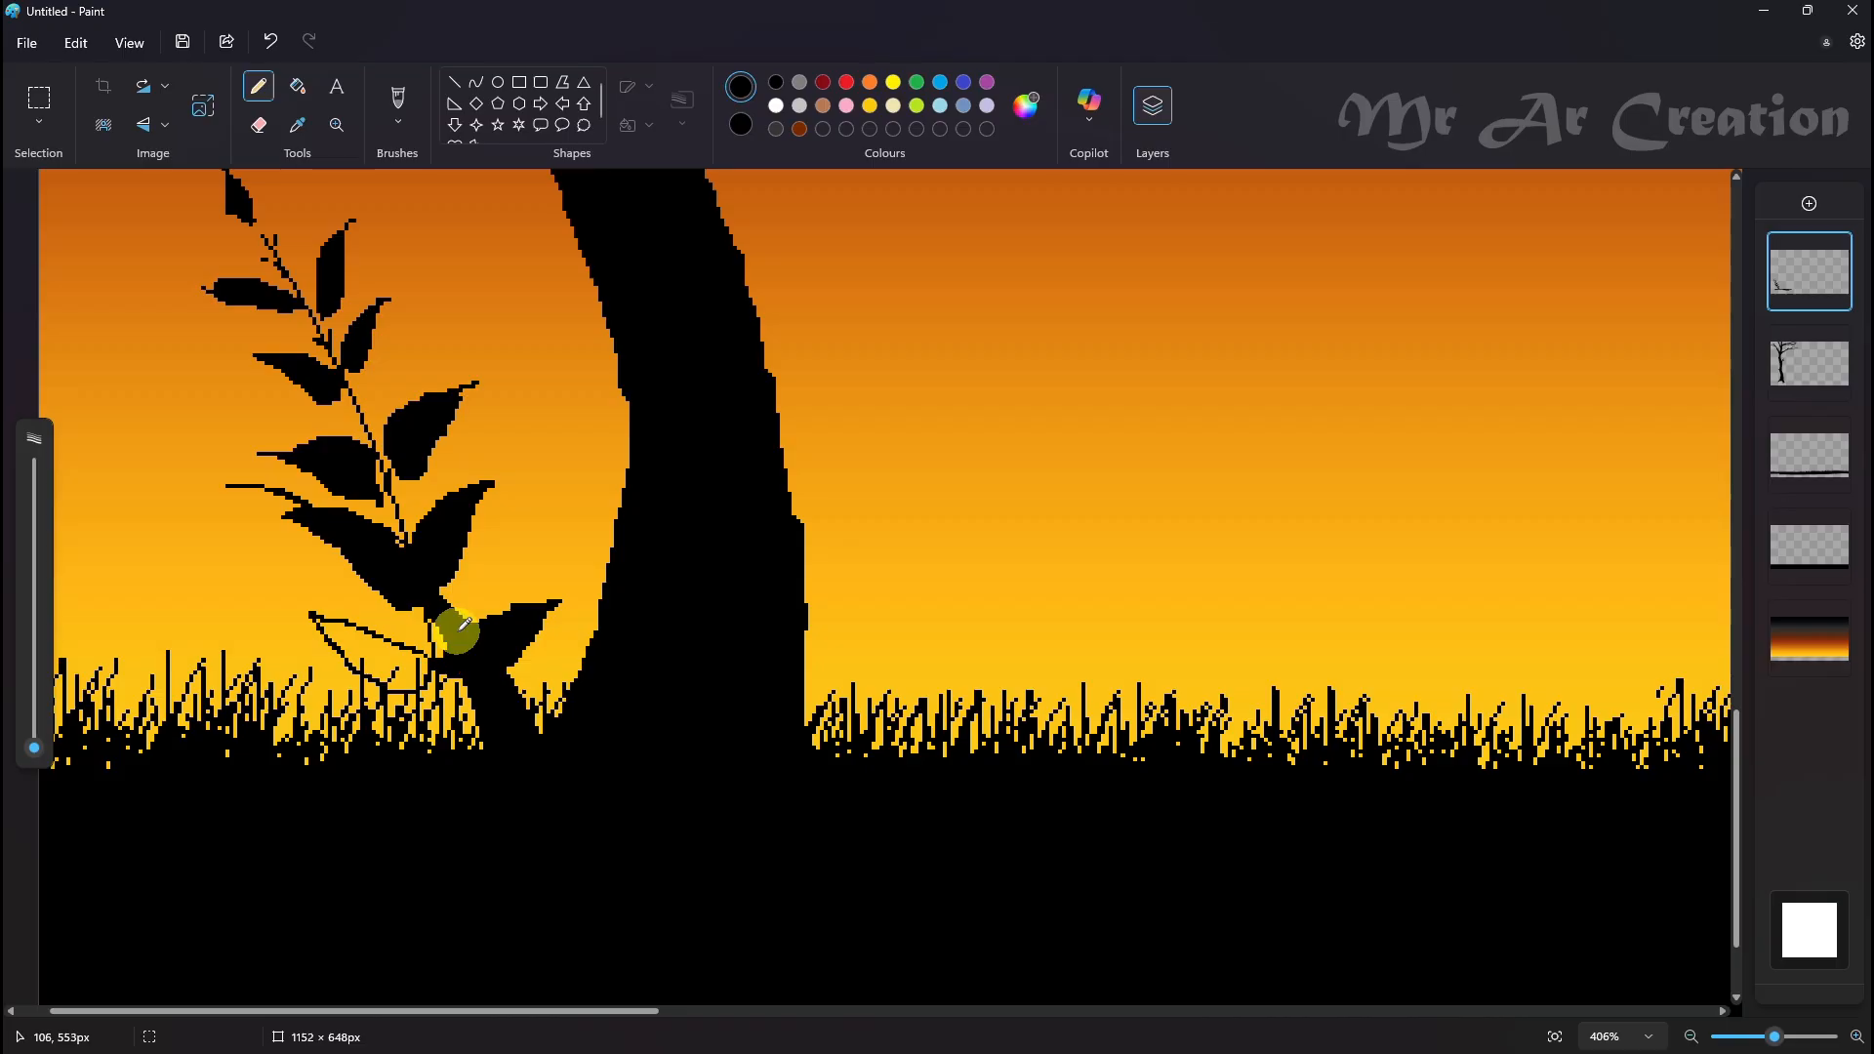
{"action": "left_click", "coordinate": [298, 89]}
{"action": "left_click", "coordinate": [394, 654]}
{"action": "scroll", "coordinate": [238, 841], "scroll_direction": "down", "scroll_amount": 4}
{"action": "scroll", "coordinate": [207, 488], "scroll_direction": "up", "scroll_amount": 5}
{"action": "scroll", "coordinate": [234, 469], "scroll_direction": "down", "scroll_amount": 6}
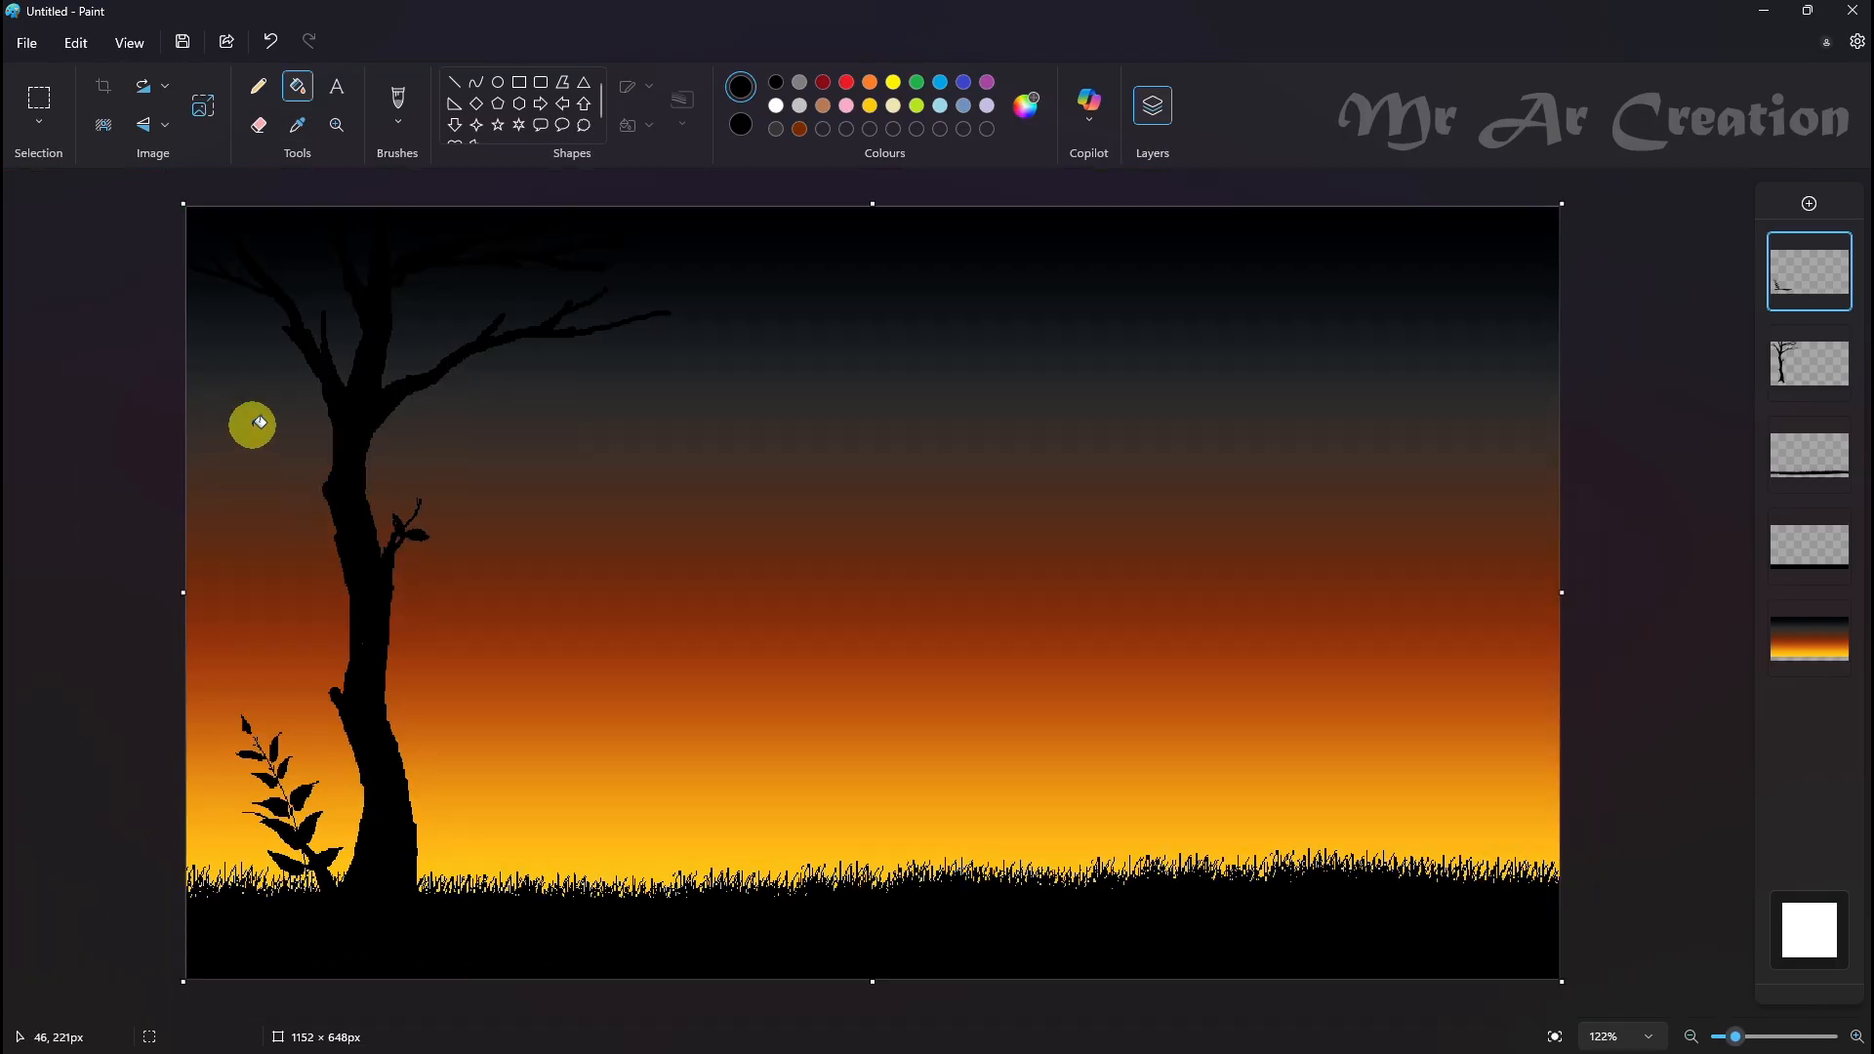
{"action": "left_click", "coordinate": [261, 93]}
{"action": "left_click", "coordinate": [40, 96]}
{"action": "left_click_drag", "start_coordinate": [205, 689], "coordinate": [361, 921]}
{"action": "left_click_drag", "start_coordinate": [327, 835], "coordinate": [392, 851]}
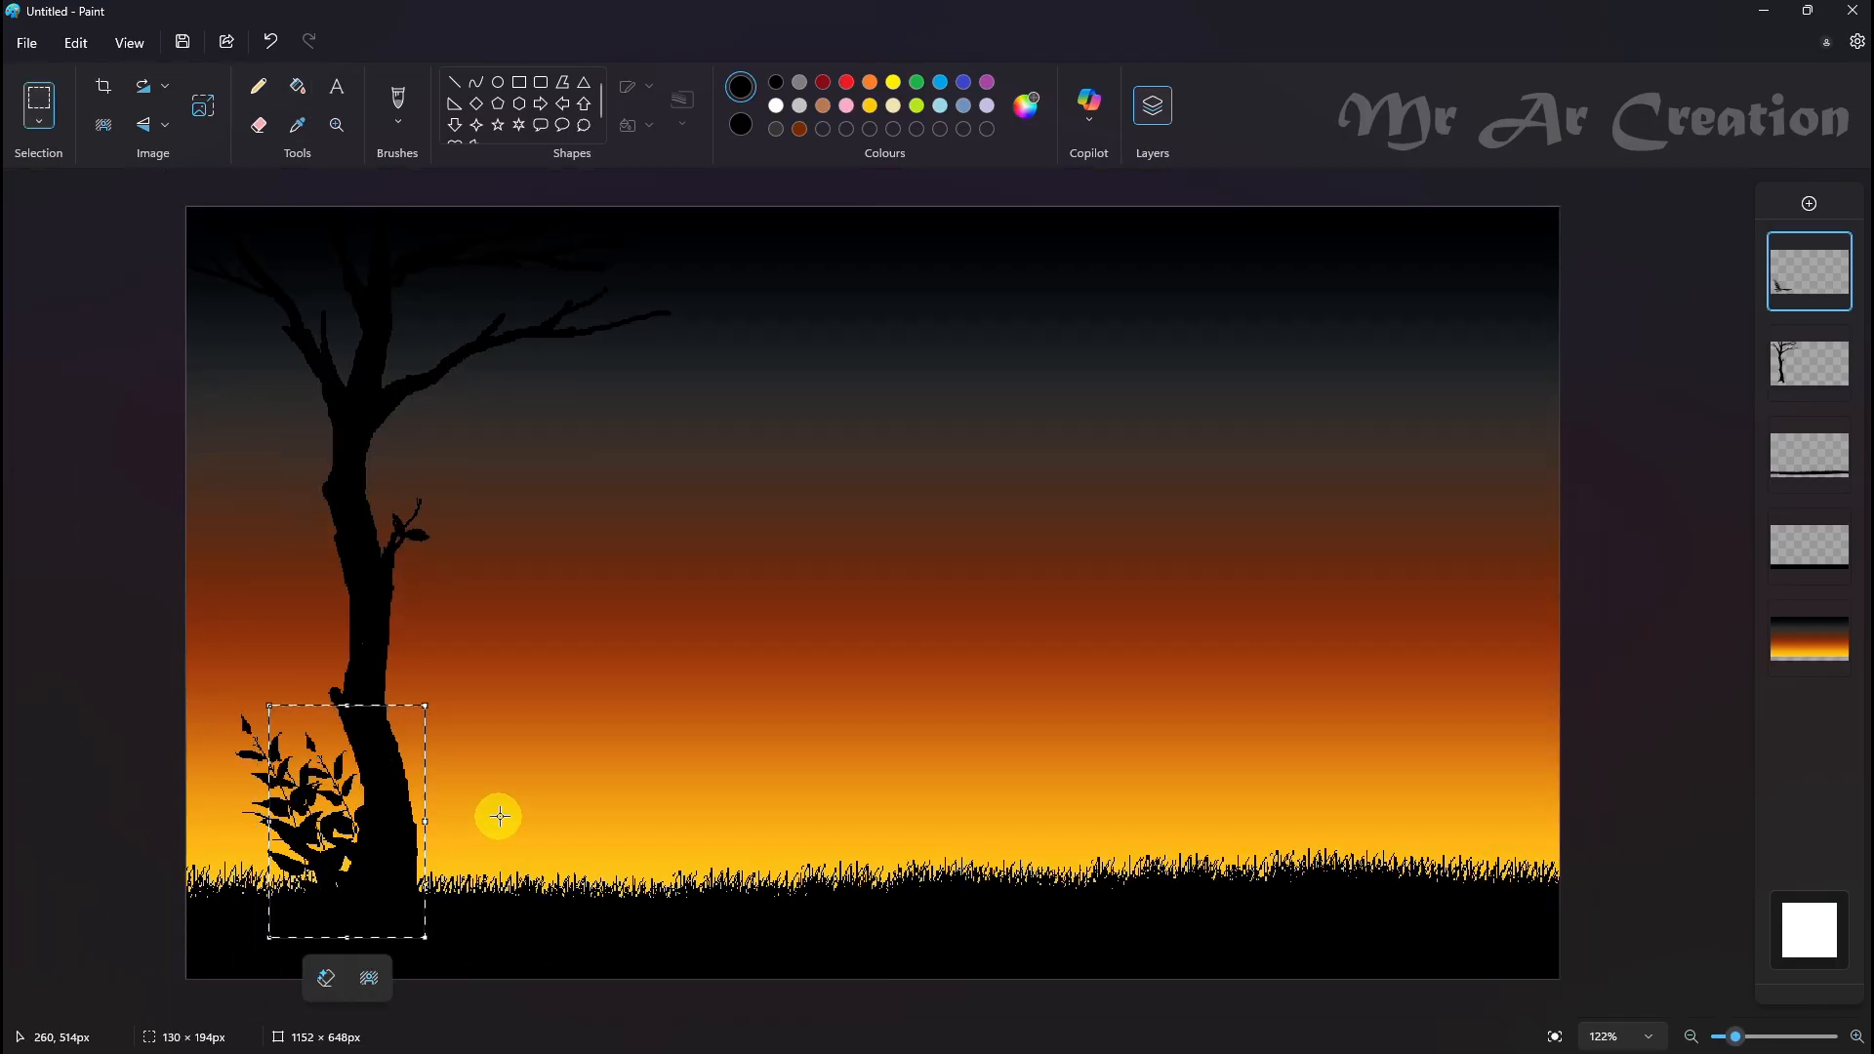
{"action": "key", "text": "ctrl+z"}
{"action": "key", "text": "ctrl+z"}
Select the leafy plant, place a copy to the right of the trunk and flip it horizontally
{"action": "left_click_drag", "start_coordinate": [198, 686], "coordinate": [371, 925]}
{"action": "left_click_drag", "start_coordinate": [347, 855], "coordinate": [454, 843]}
{"action": "right_click", "coordinate": [381, 863]}
{"action": "mouse_move", "coordinate": [475, 771]}
{"action": "left_click", "coordinate": [698, 813]}
Shrink the mirrored plant copy and position it in the grass just right of the trunk's base
{"action": "left_click_drag", "start_coordinate": [542, 710], "coordinate": [609, 746]}
{"action": "left_click_drag", "start_coordinate": [569, 916], "coordinate": [582, 887]}
{"action": "left_click_drag", "start_coordinate": [555, 718], "coordinate": [524, 754]}
{"action": "left_click_drag", "start_coordinate": [451, 795], "coordinate": [498, 791]}
{"action": "left_click_drag", "start_coordinate": [449, 843], "coordinate": [455, 860]}
{"action": "left_click", "coordinate": [557, 812]}
Paste another copy of the plant, shrink it and place it between the original plant and the trunk's base
{"action": "key", "text": "ctrl+v"}
{"action": "left_click_drag", "start_coordinate": [265, 420], "coordinate": [314, 915]}
{"action": "left_click_drag", "start_coordinate": [234, 702], "coordinate": [220, 770]}
{"action": "left_click_drag", "start_coordinate": [298, 859], "coordinate": [353, 866]}
{"action": "left_click", "coordinate": [291, 886]}
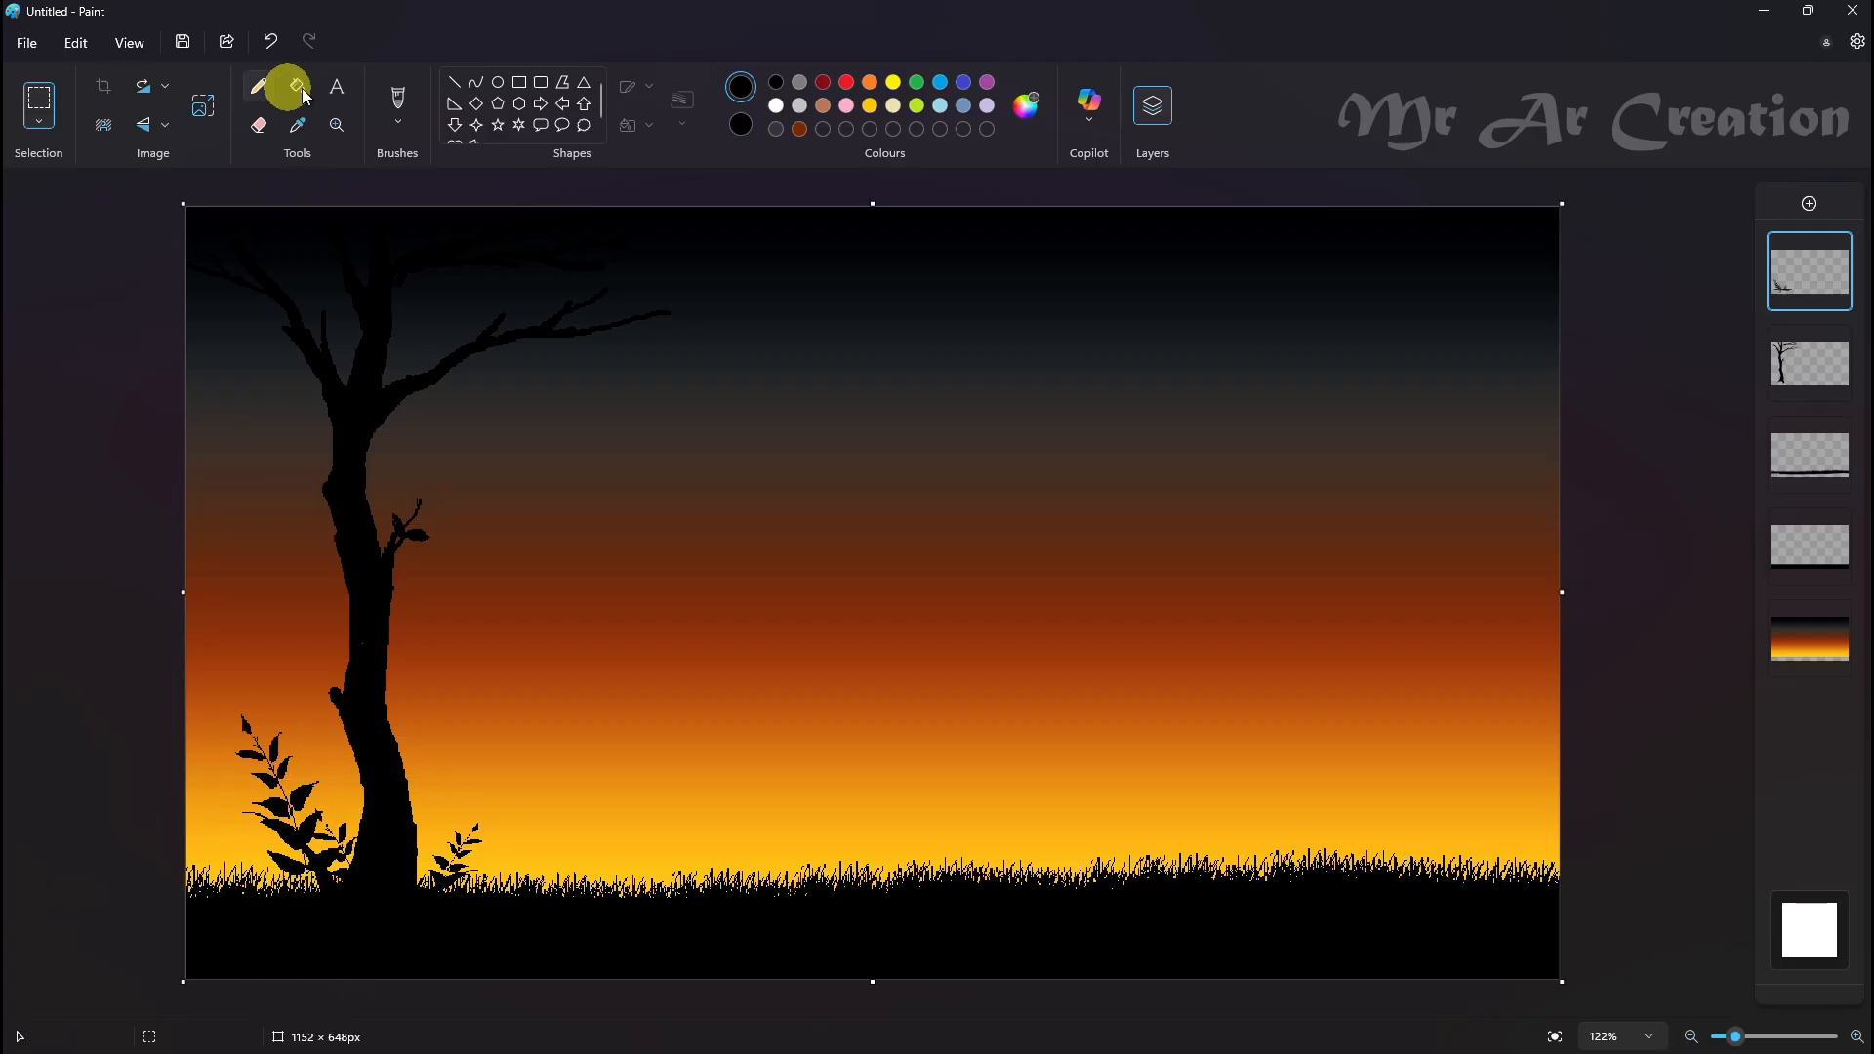
Draw a tapering curved grass blade between the leafy plant and the trunk's left side and fill it black
{"action": "left_click", "coordinate": [477, 82]}
{"action": "left_click", "coordinate": [341, 818]}
{"action": "left_click", "coordinate": [314, 757]}
{"action": "left_click", "coordinate": [337, 832]}
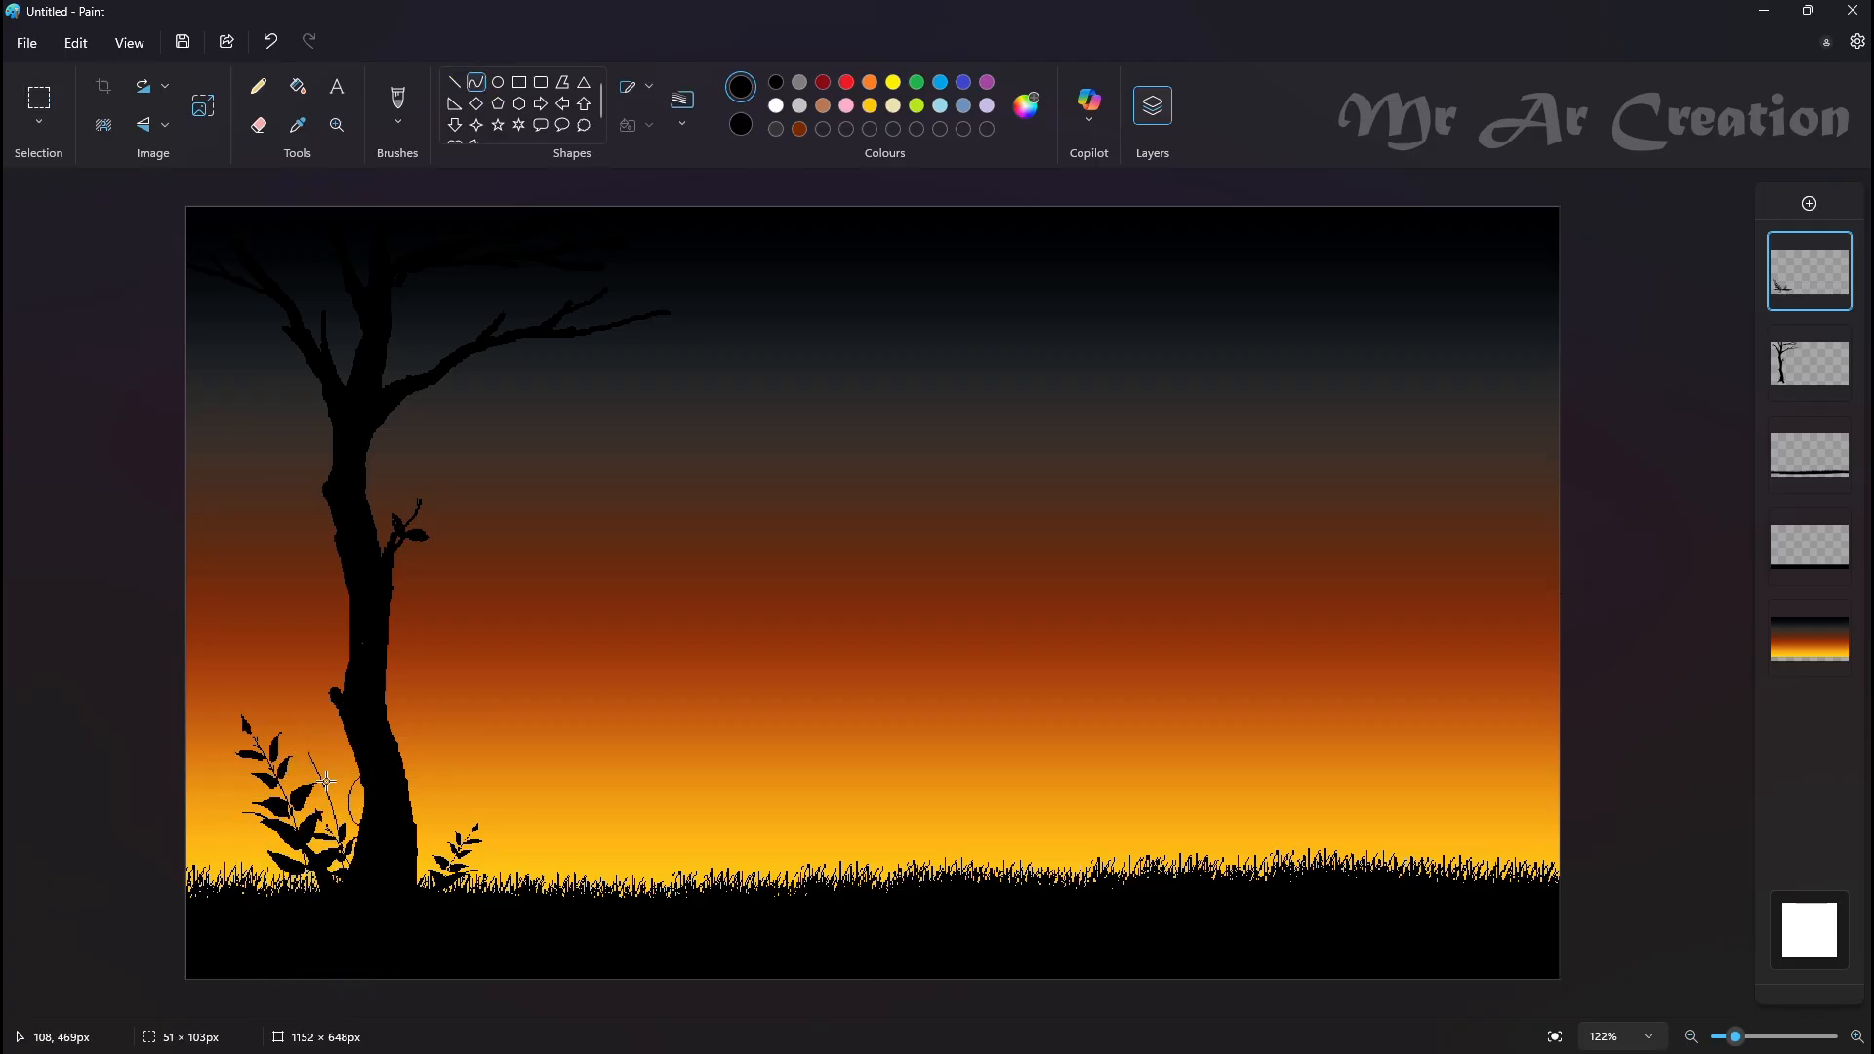
{"action": "left_click_drag", "start_coordinate": [355, 827], "coordinate": [358, 847]}
{"action": "left_click", "coordinate": [294, 76]}
{"action": "left_click", "coordinate": [325, 793]}
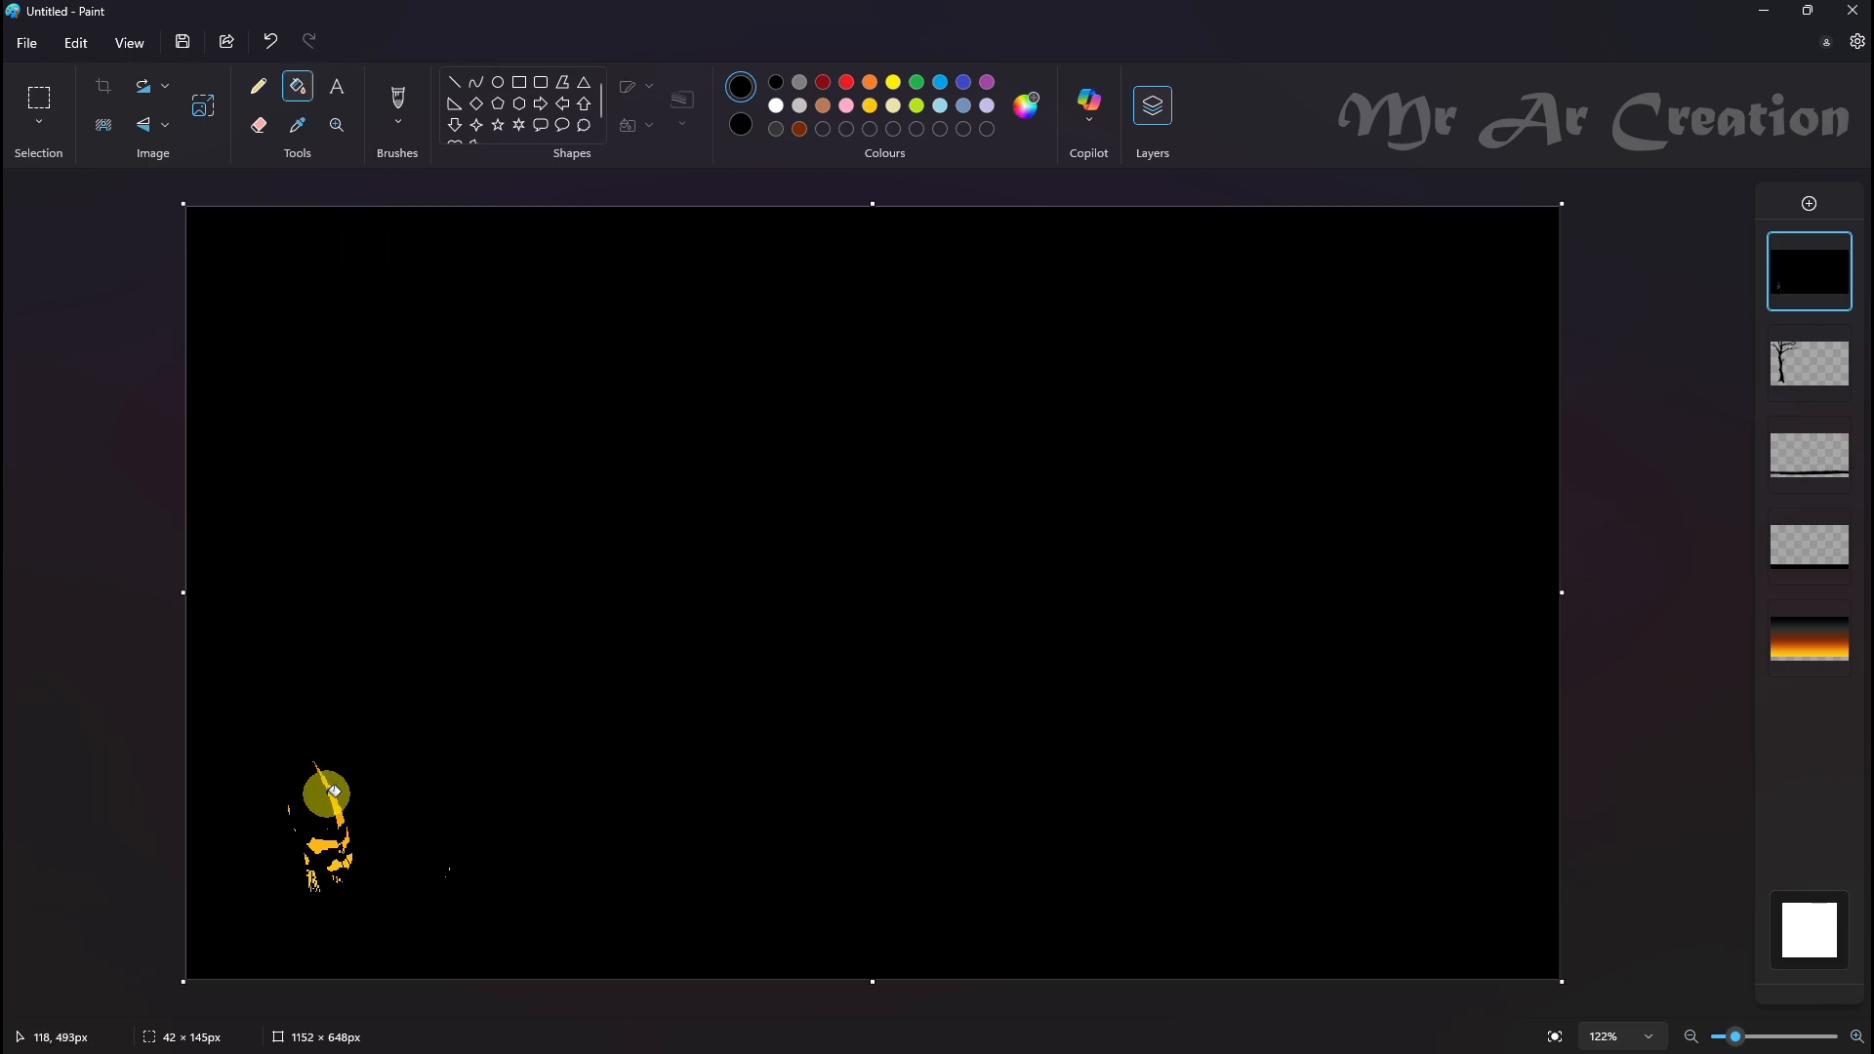
{"action": "key", "text": "ctrl+z"}
{"action": "left_click", "coordinate": [332, 799]}
{"action": "left_click", "coordinate": [290, 88]}
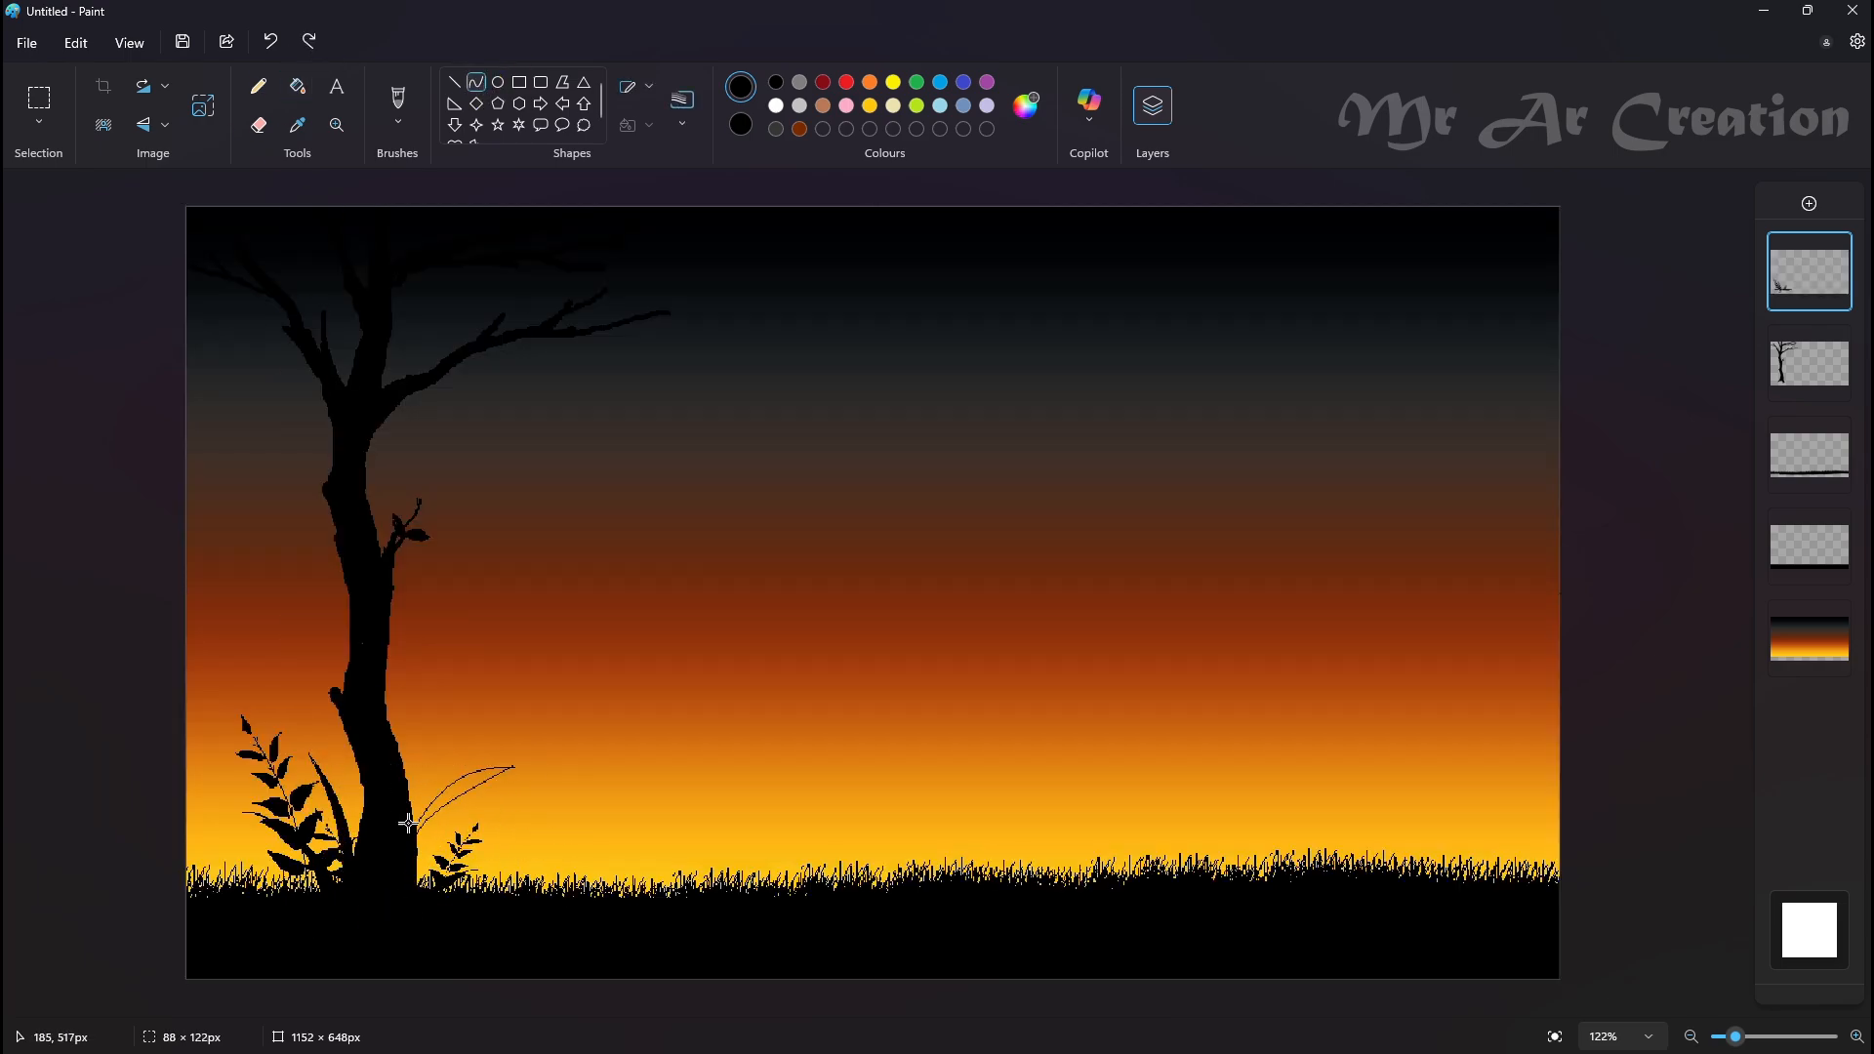
Finish the long arching blade on the trunk's right side, closing its outline gaps with the Pencil, and fill it black
{"action": "left_click_drag", "start_coordinate": [436, 774], "coordinate": [437, 779]}
{"action": "left_click", "coordinate": [295, 87]}
{"action": "left_click", "coordinate": [429, 809]}
{"action": "key", "text": "ctrl+z"}
{"action": "left_click", "coordinate": [252, 85]}
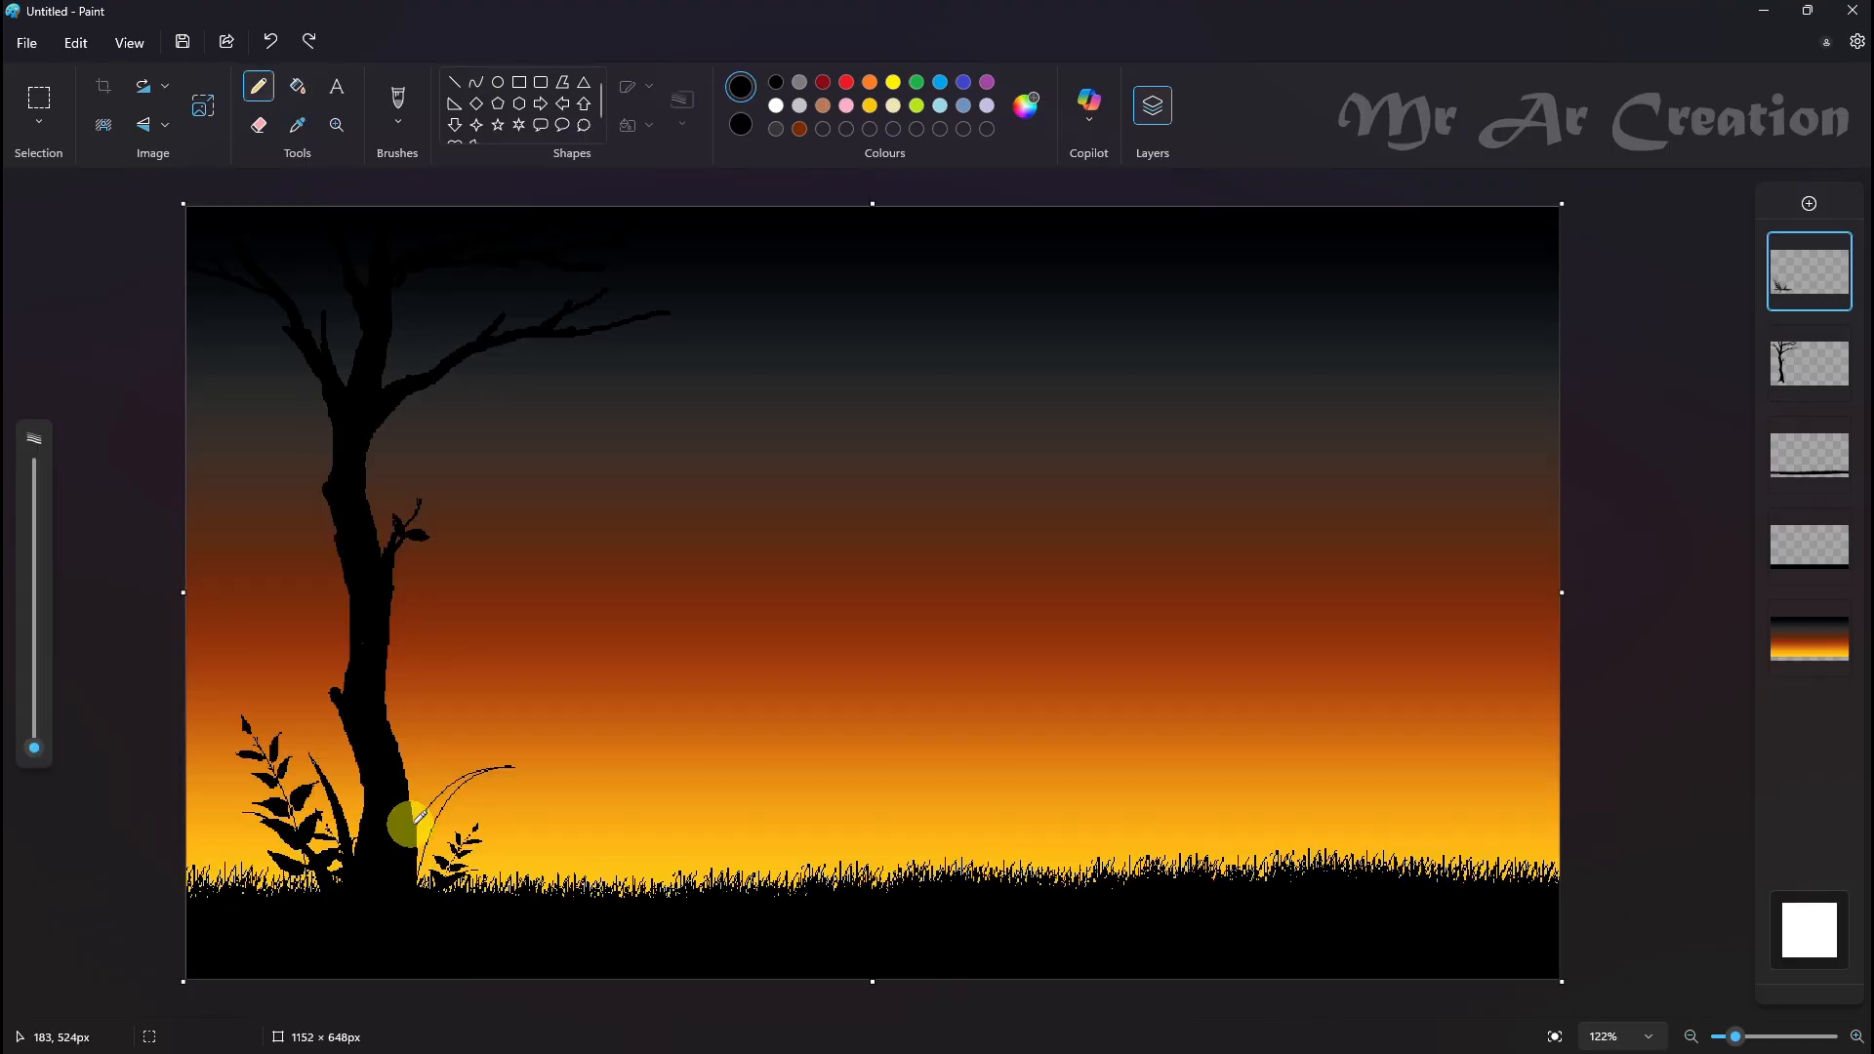
{"action": "left_click", "coordinate": [298, 86]}
{"action": "left_click", "coordinate": [428, 838]}
{"action": "left_click", "coordinate": [258, 86]}
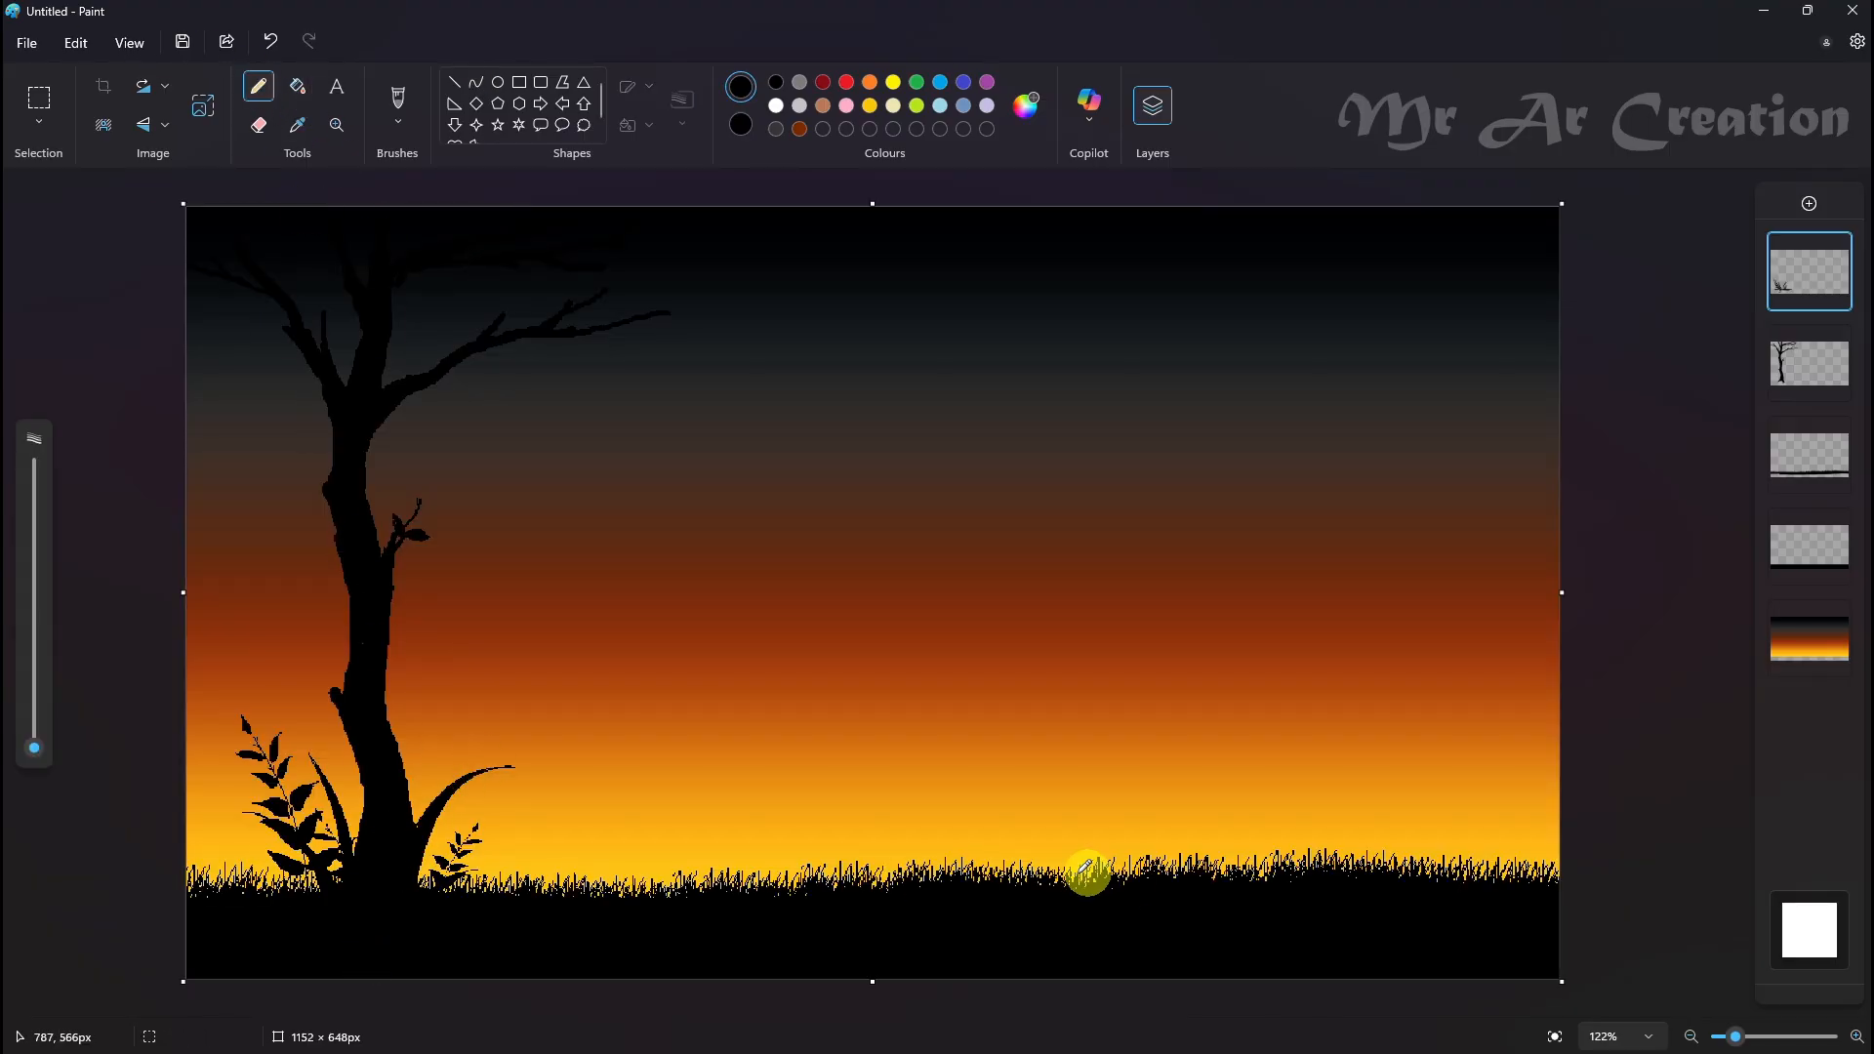
Add thin curved black grass stems beside the small right-hand plant and at the far left of the leafy plant
{"action": "left_click", "coordinate": [473, 86]}
{"action": "left_click_drag", "start_coordinate": [418, 781], "coordinate": [453, 796]}
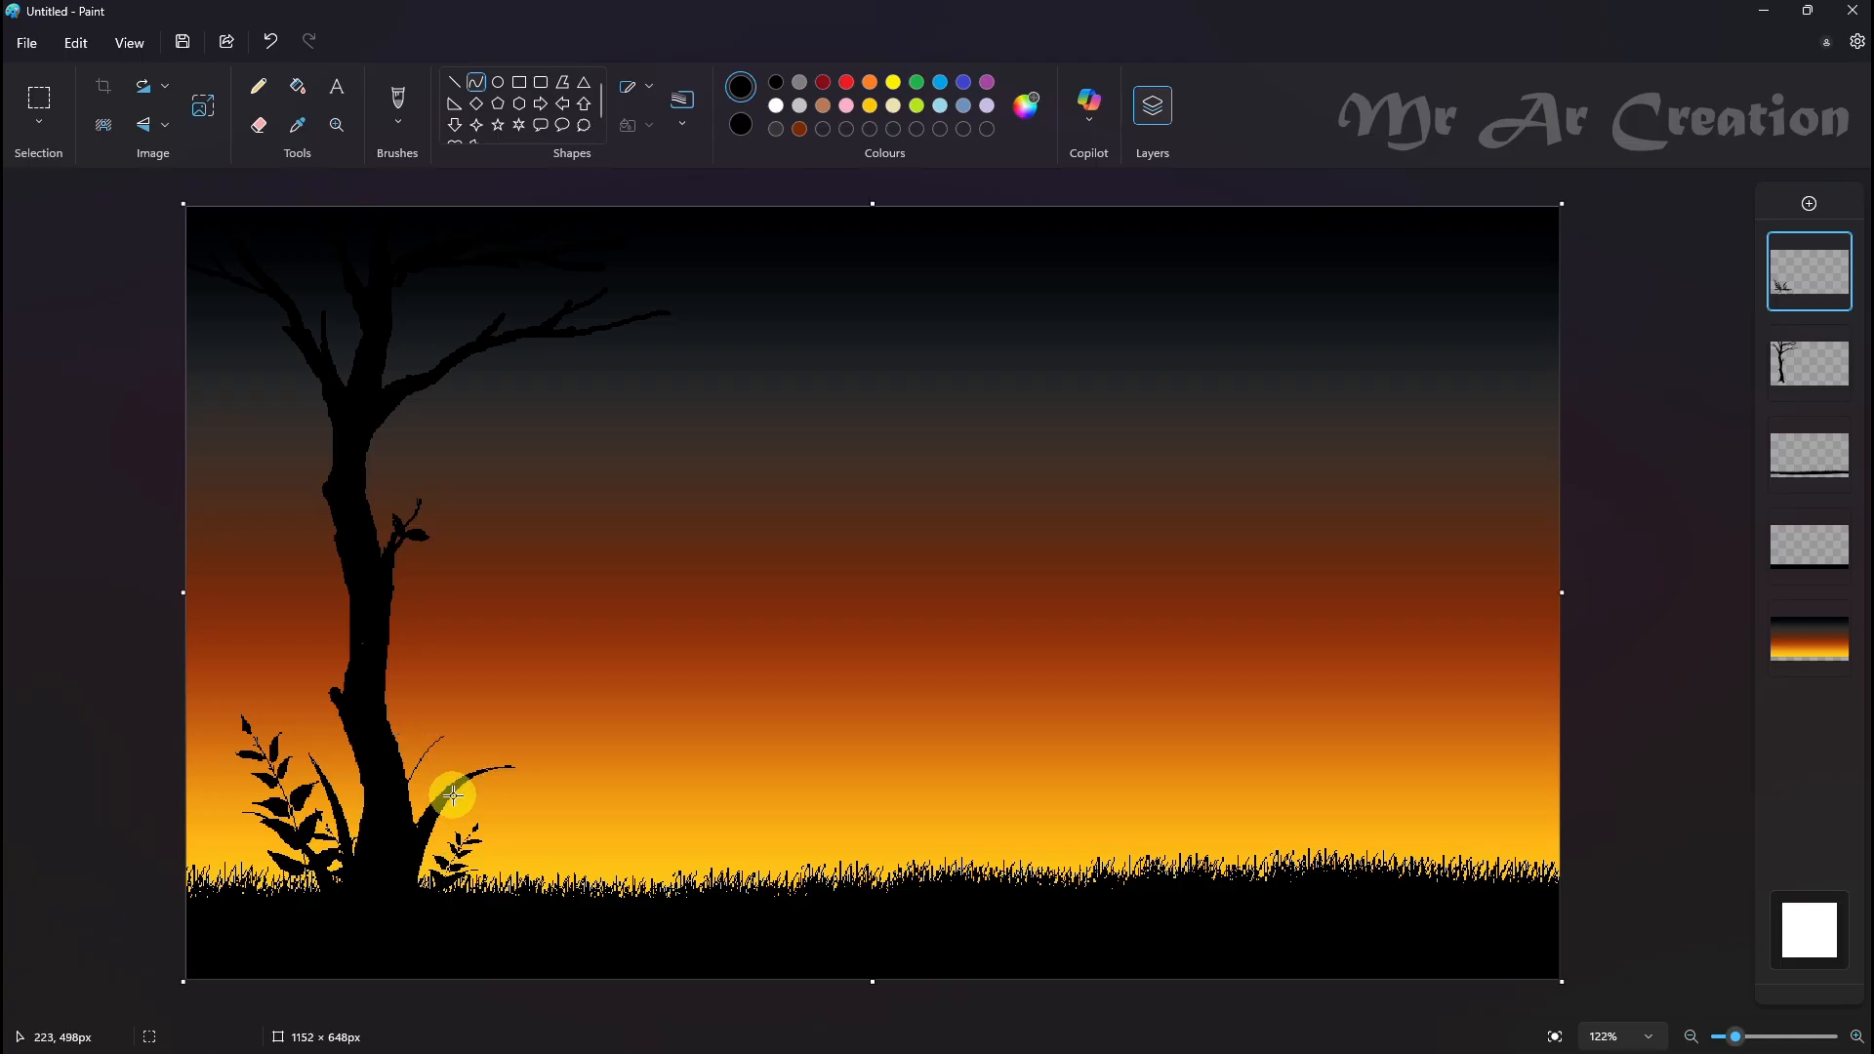
{"action": "left_click_drag", "start_coordinate": [421, 883], "coordinate": [477, 793]}
{"action": "left_click_drag", "start_coordinate": [449, 837], "coordinate": [439, 828]}
{"action": "left_click", "coordinate": [514, 818]}
{"action": "left_click_drag", "start_coordinate": [561, 781], "coordinate": [258, 785]}
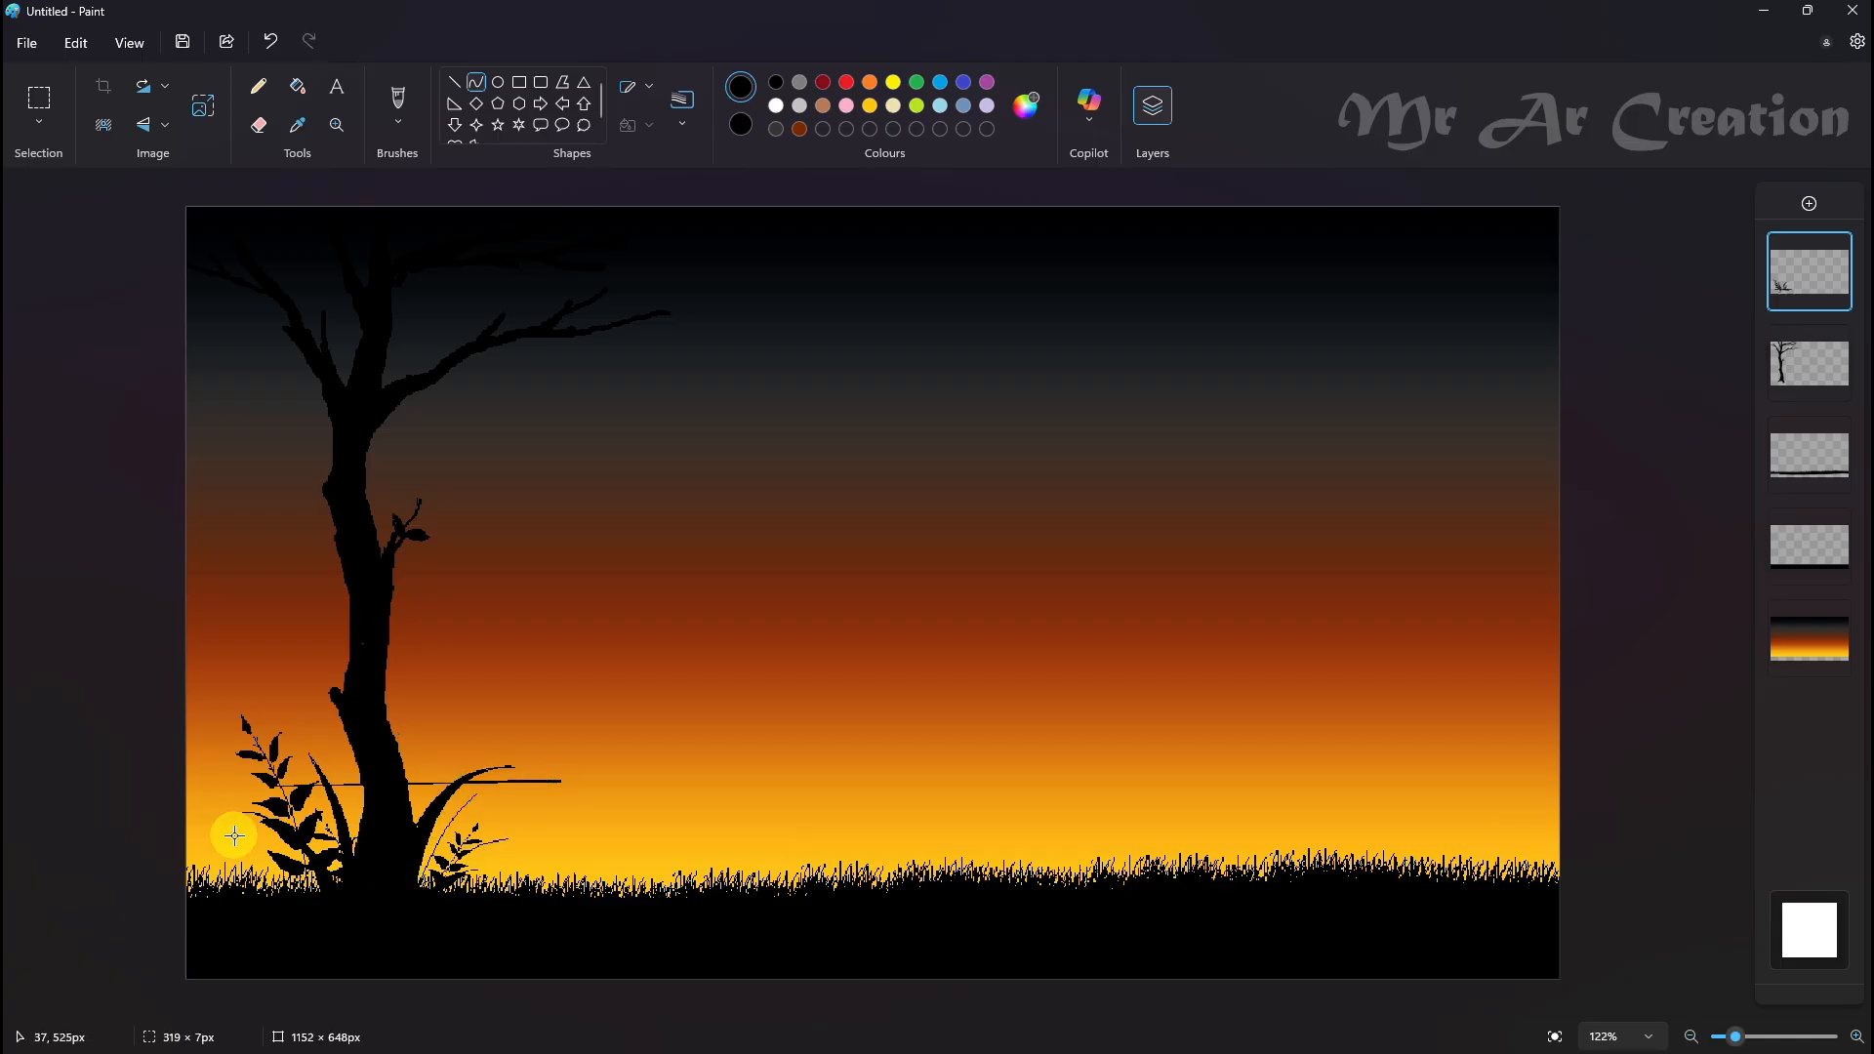
{"action": "left_click", "coordinate": [800, 1012]}
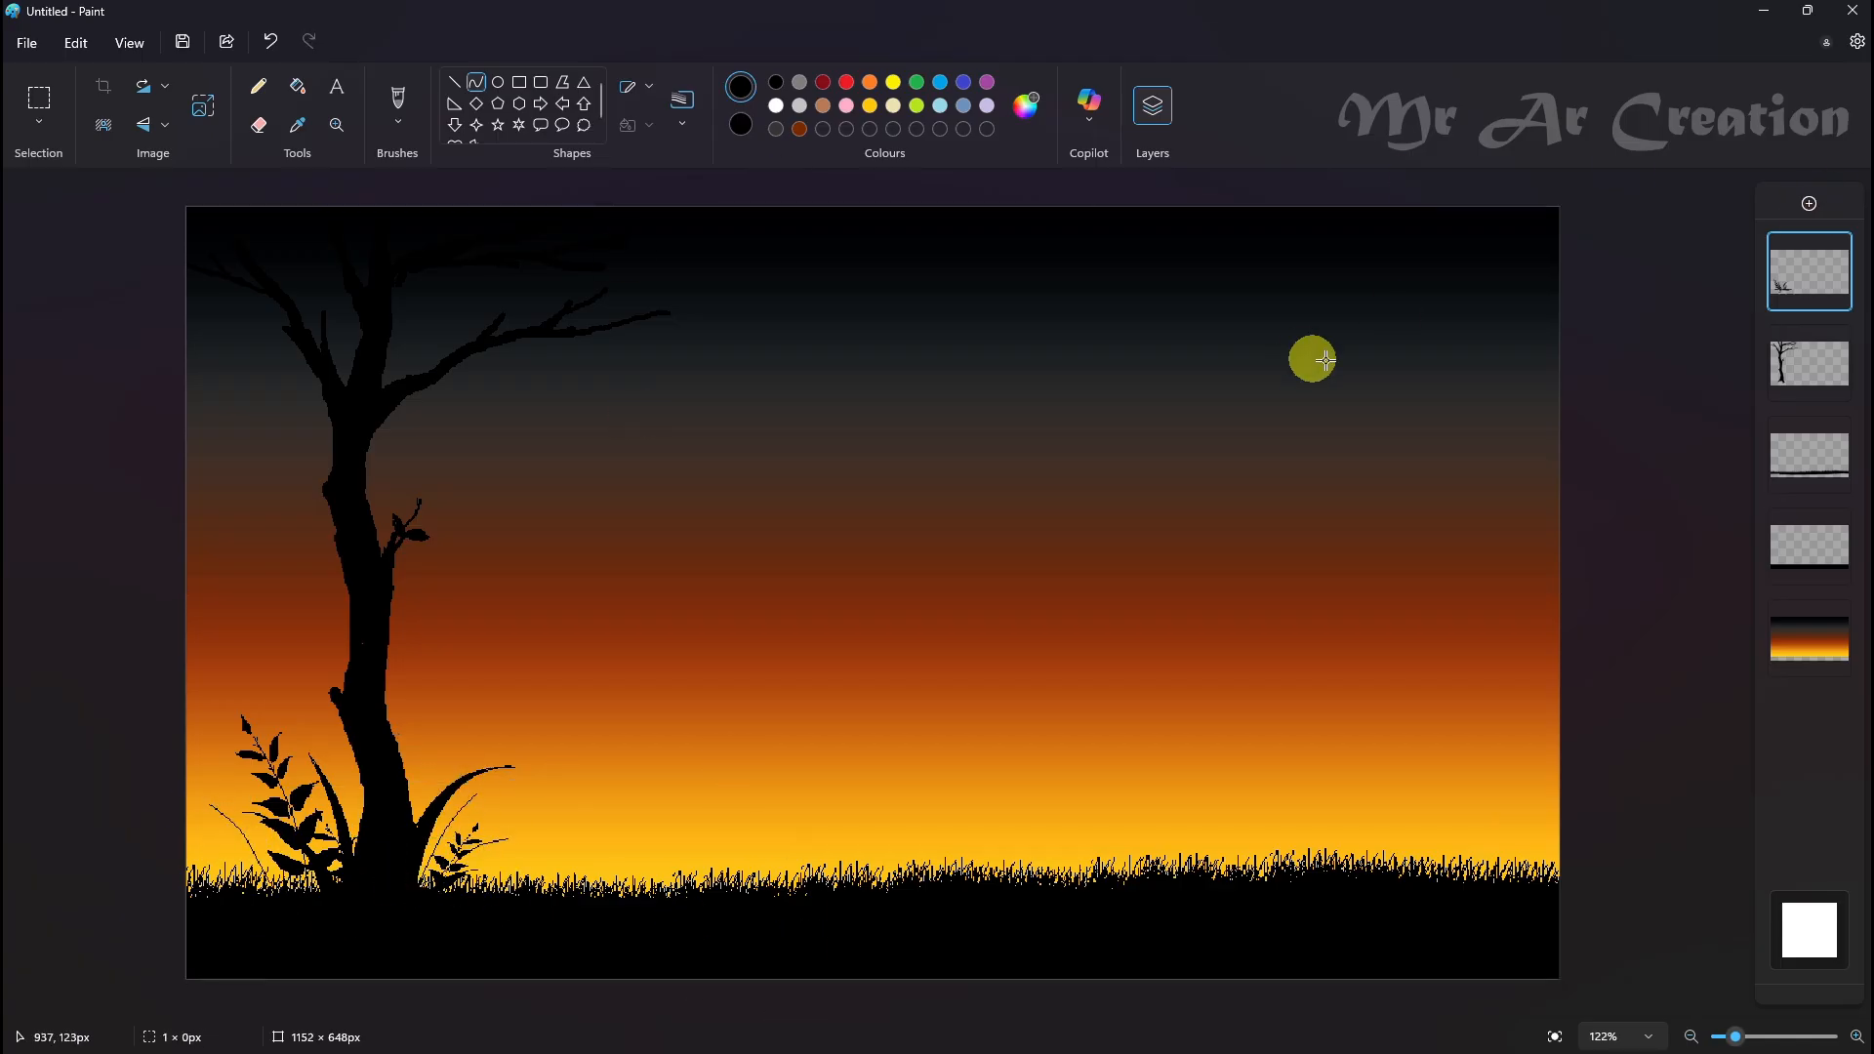
On a new layer directly above the sky, draw a solid white 269 px circle and sink it halfway behind the grass
{"action": "left_click", "coordinate": [1808, 204]}
{"action": "left_click_drag", "start_coordinate": [1809, 269], "coordinate": [1814, 626]}
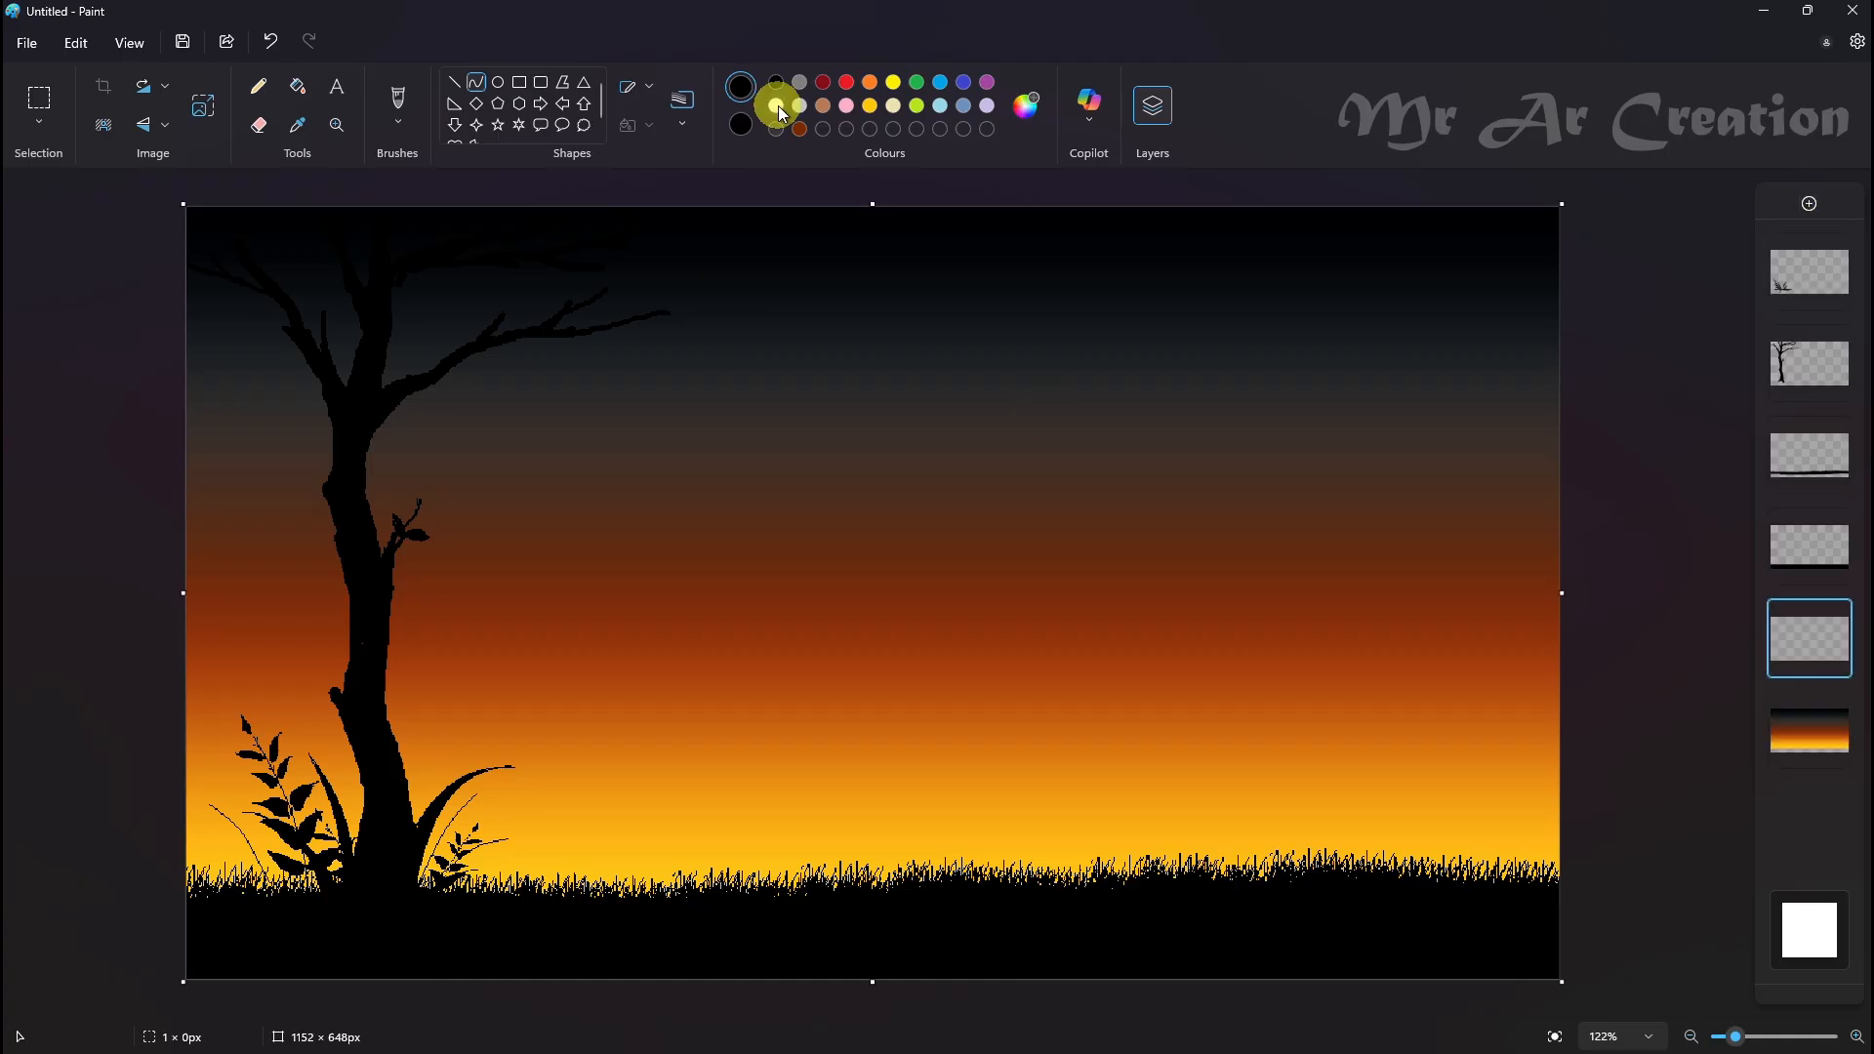
{"action": "left_click", "coordinate": [496, 83]}
{"action": "mouse_move", "coordinate": [689, 637]}
{"action": "left_mouse_down"}
{"action": "mouse_move", "coordinate": [749, 732]}
{"action": "mouse_move", "coordinate": [1010, 958]}
{"action": "left_mouse_up"}
{"action": "right_click", "coordinate": [776, 106]}
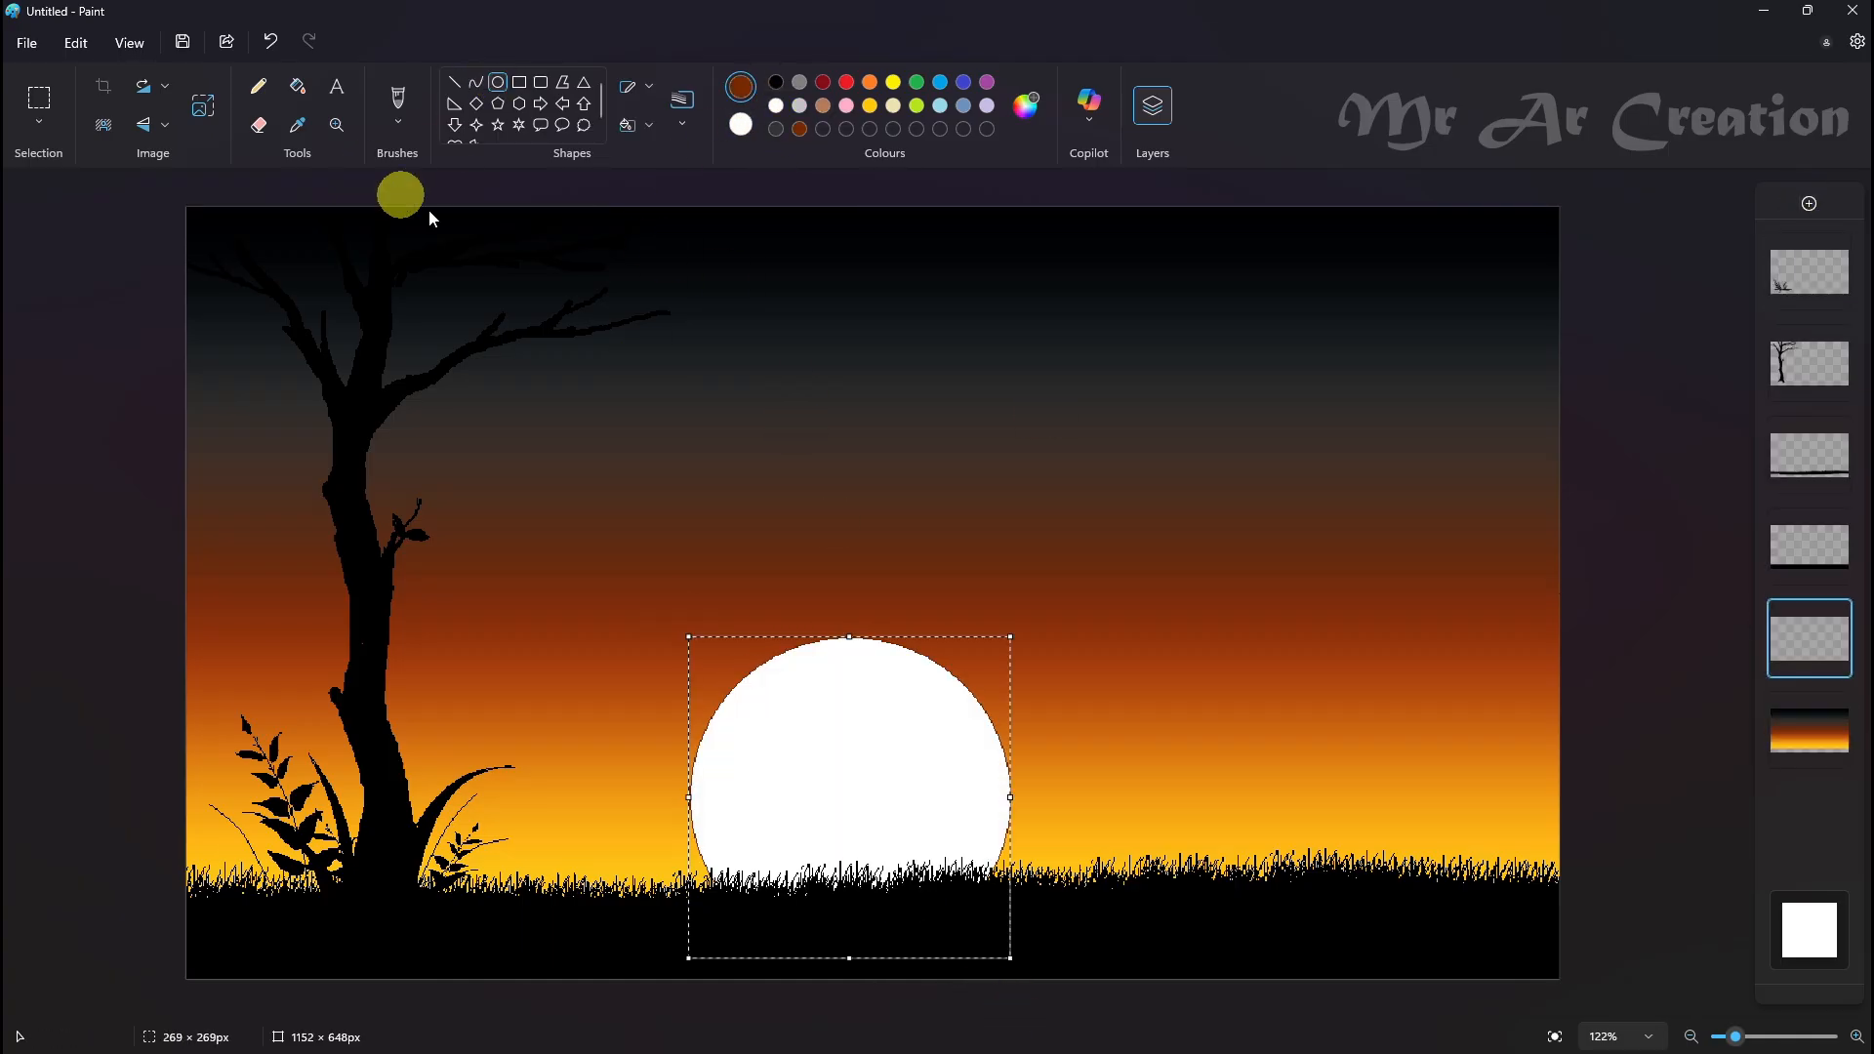
{"action": "left_click_drag", "start_coordinate": [865, 744], "coordinate": [884, 824]}
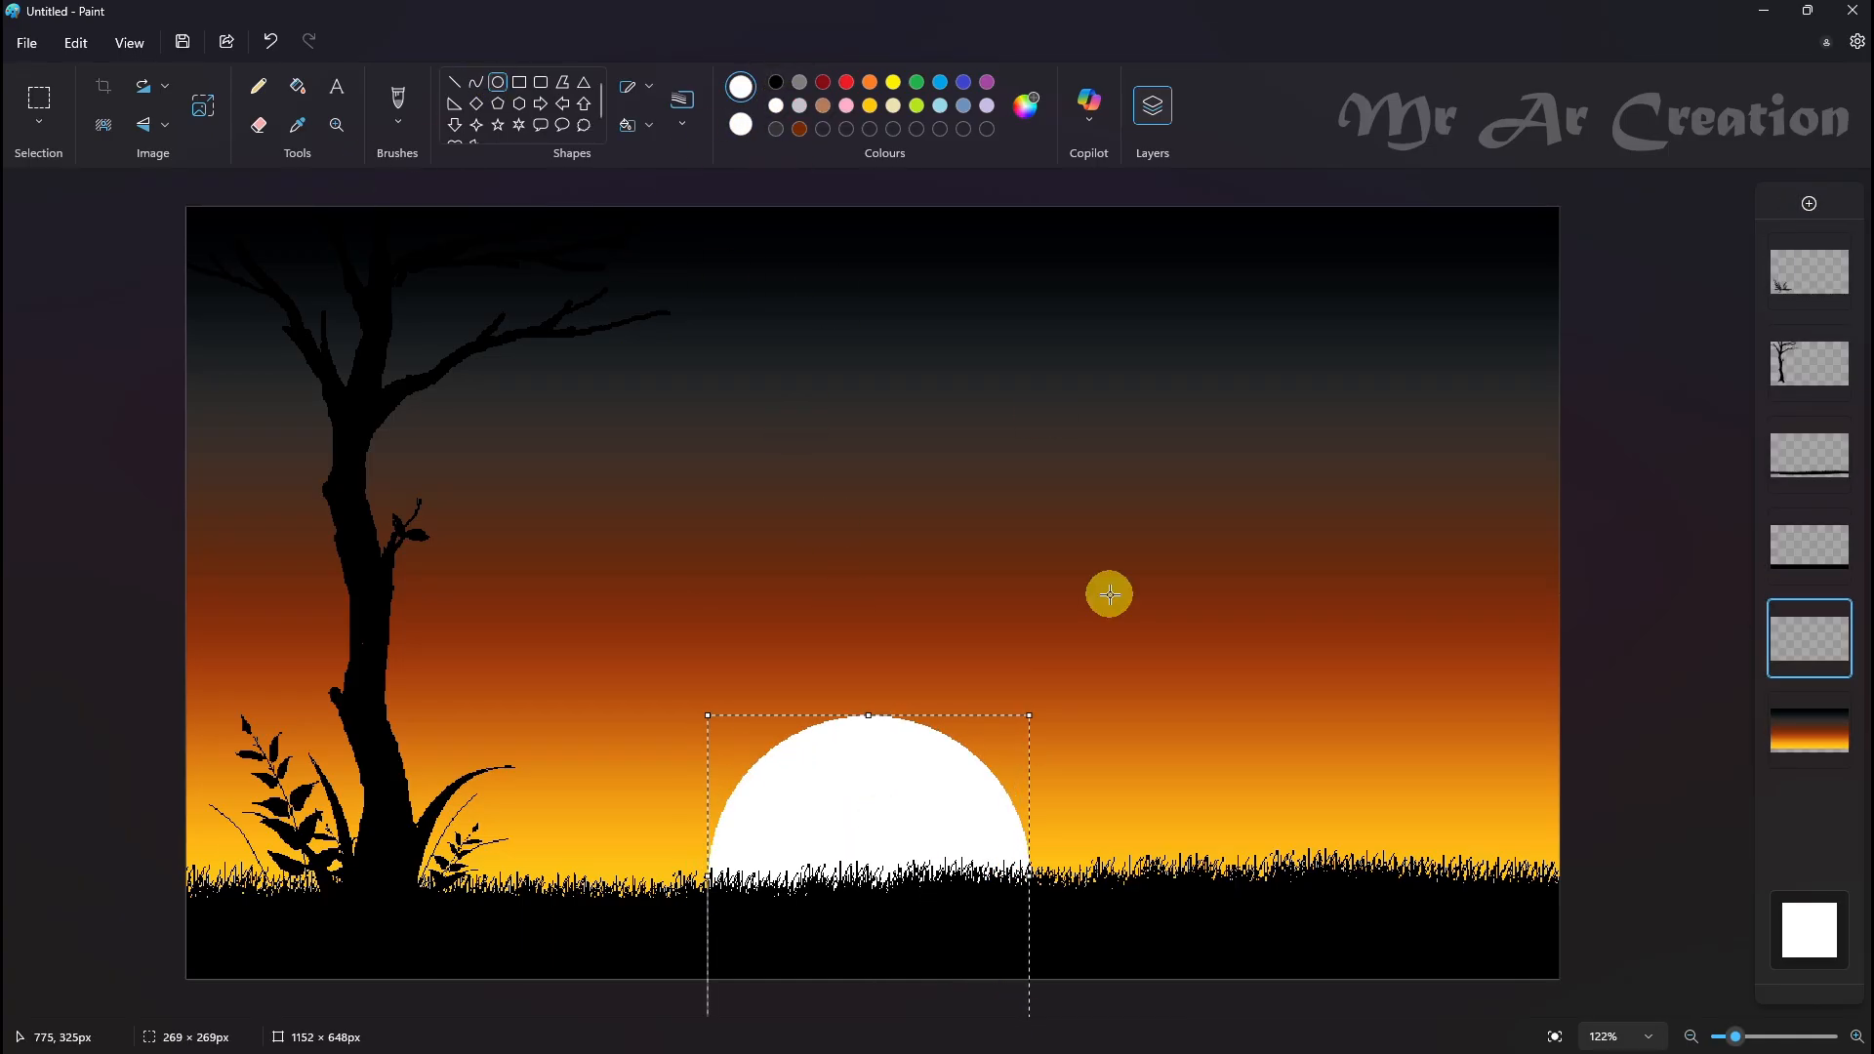
{"action": "left_click", "coordinate": [1301, 489]}
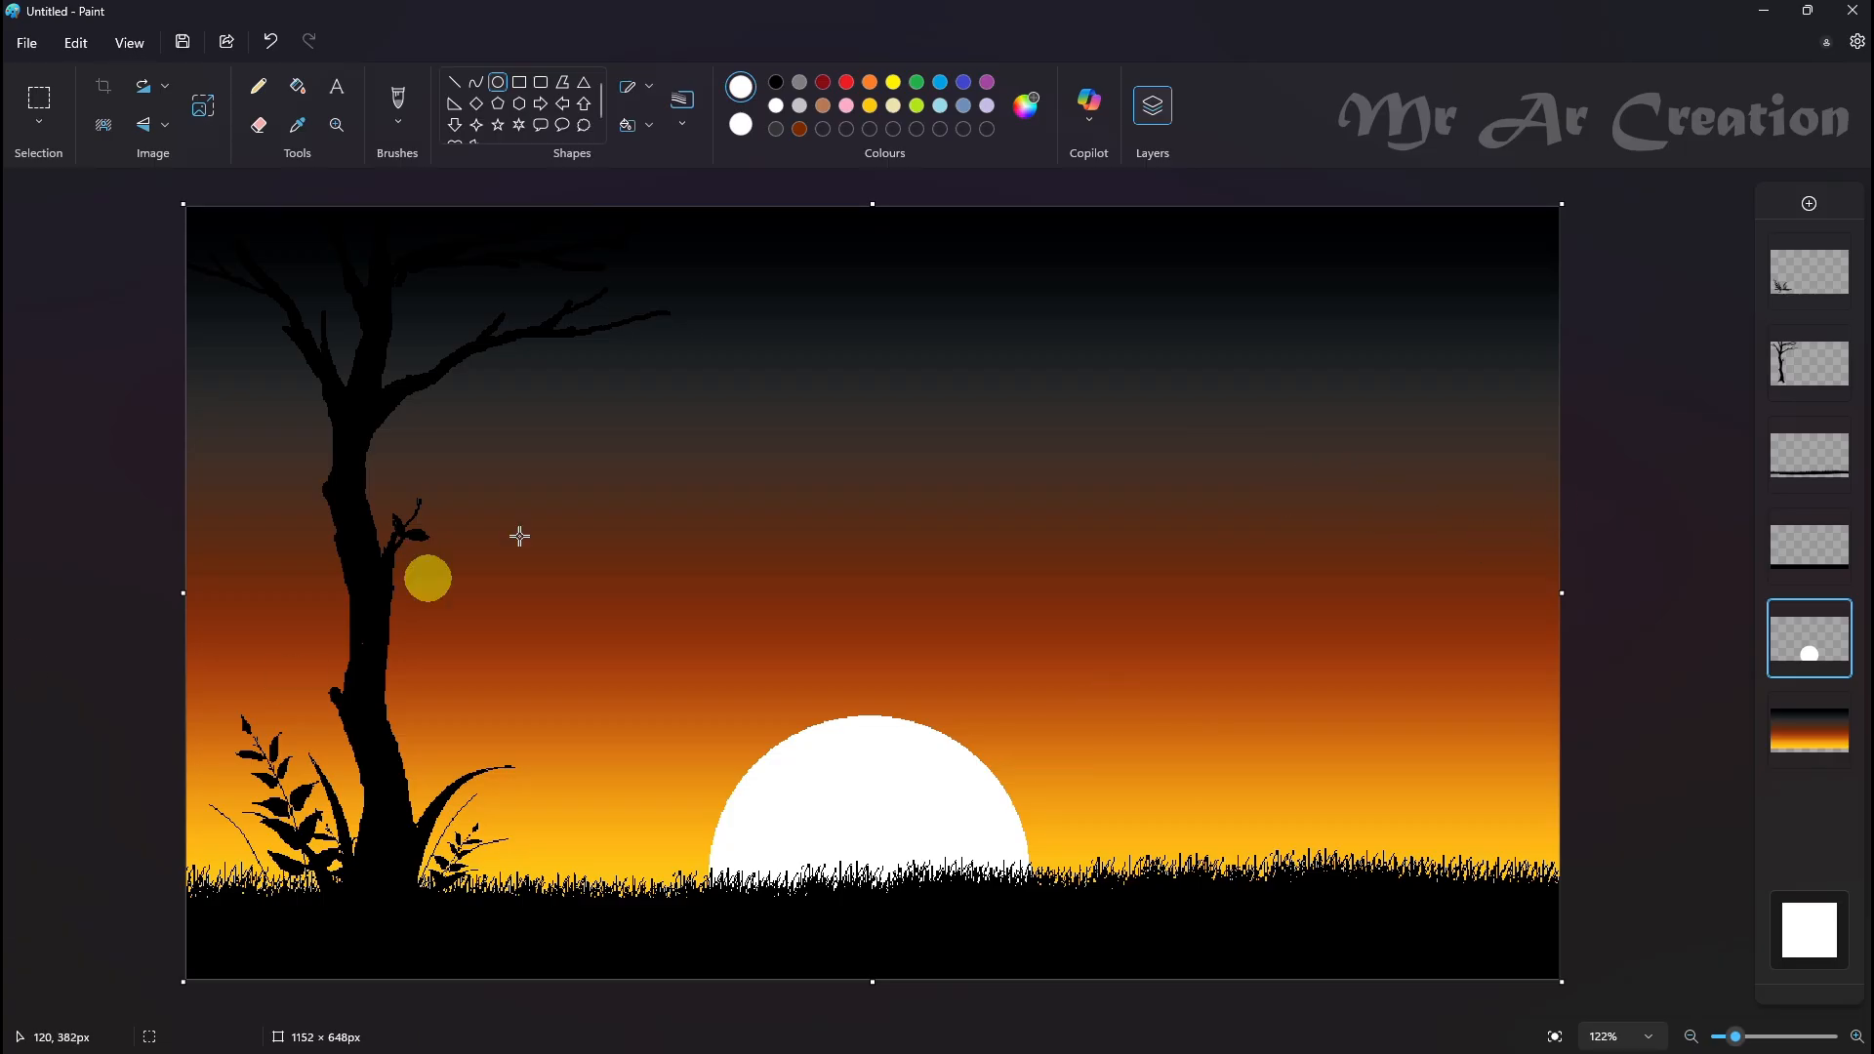
Dot small white stars of varying size across the sky with the Pencil
{"action": "left_click", "coordinate": [258, 86]}
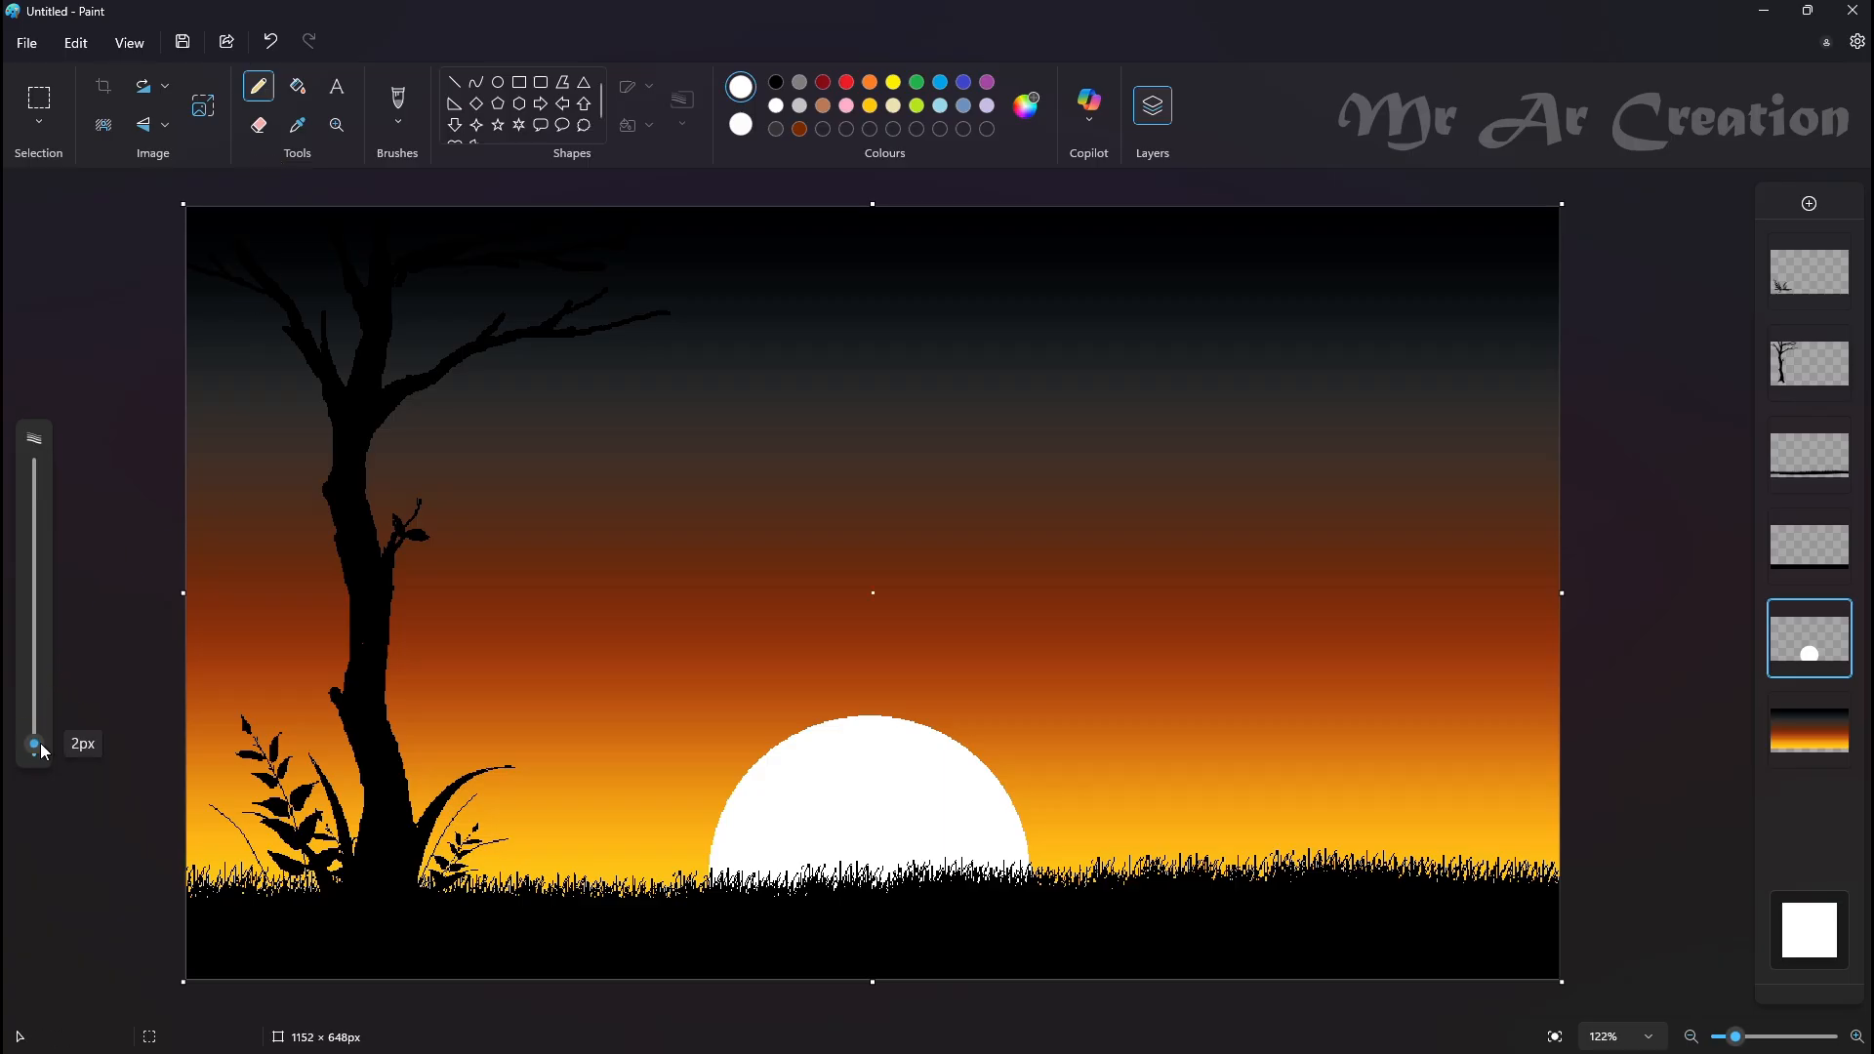
{"action": "left_click", "coordinate": [232, 344]}
{"action": "left_click", "coordinate": [960, 298]}
{"action": "left_click", "coordinate": [1371, 326]}
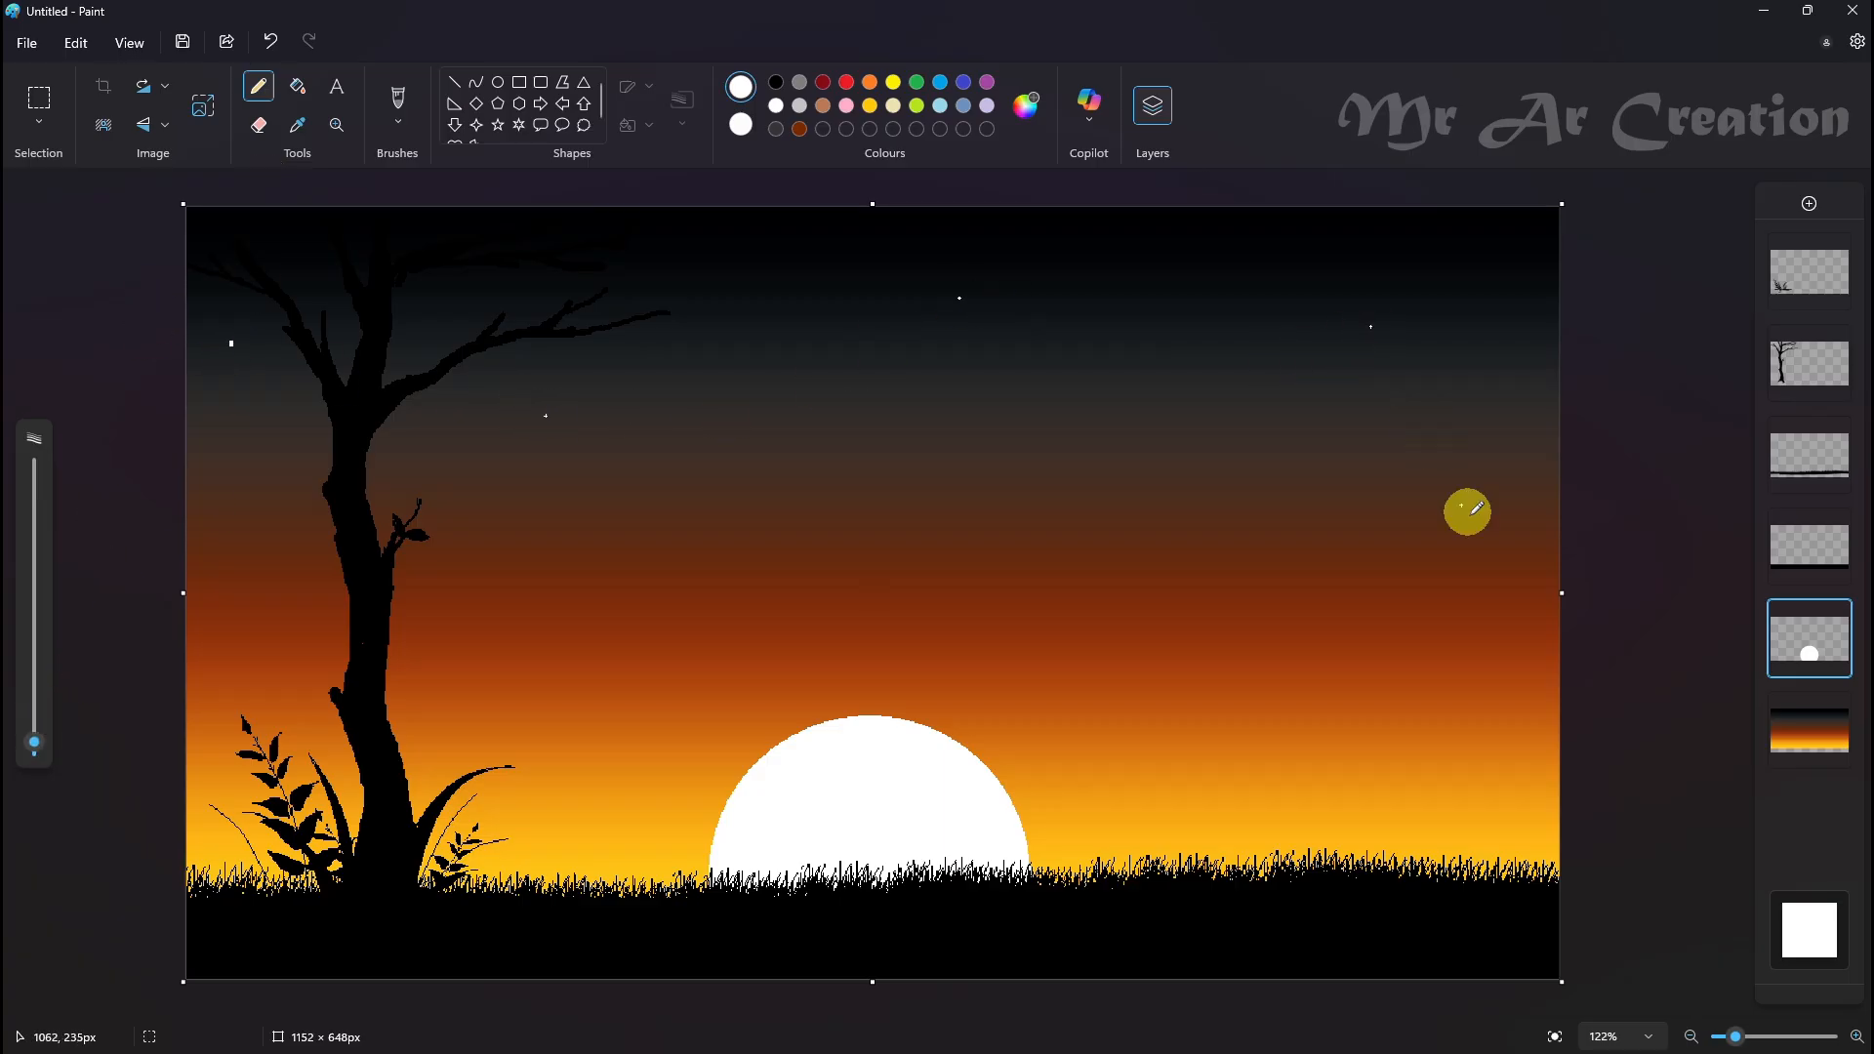
{"action": "left_click", "coordinate": [1472, 520]}
{"action": "left_click", "coordinate": [1530, 250]}
{"action": "left_click", "coordinate": [813, 527]}
Draw a solid white four-point star about 13 px wide in the sky left of the trunk, with a solid outline
{"action": "left_click", "coordinate": [476, 124]}
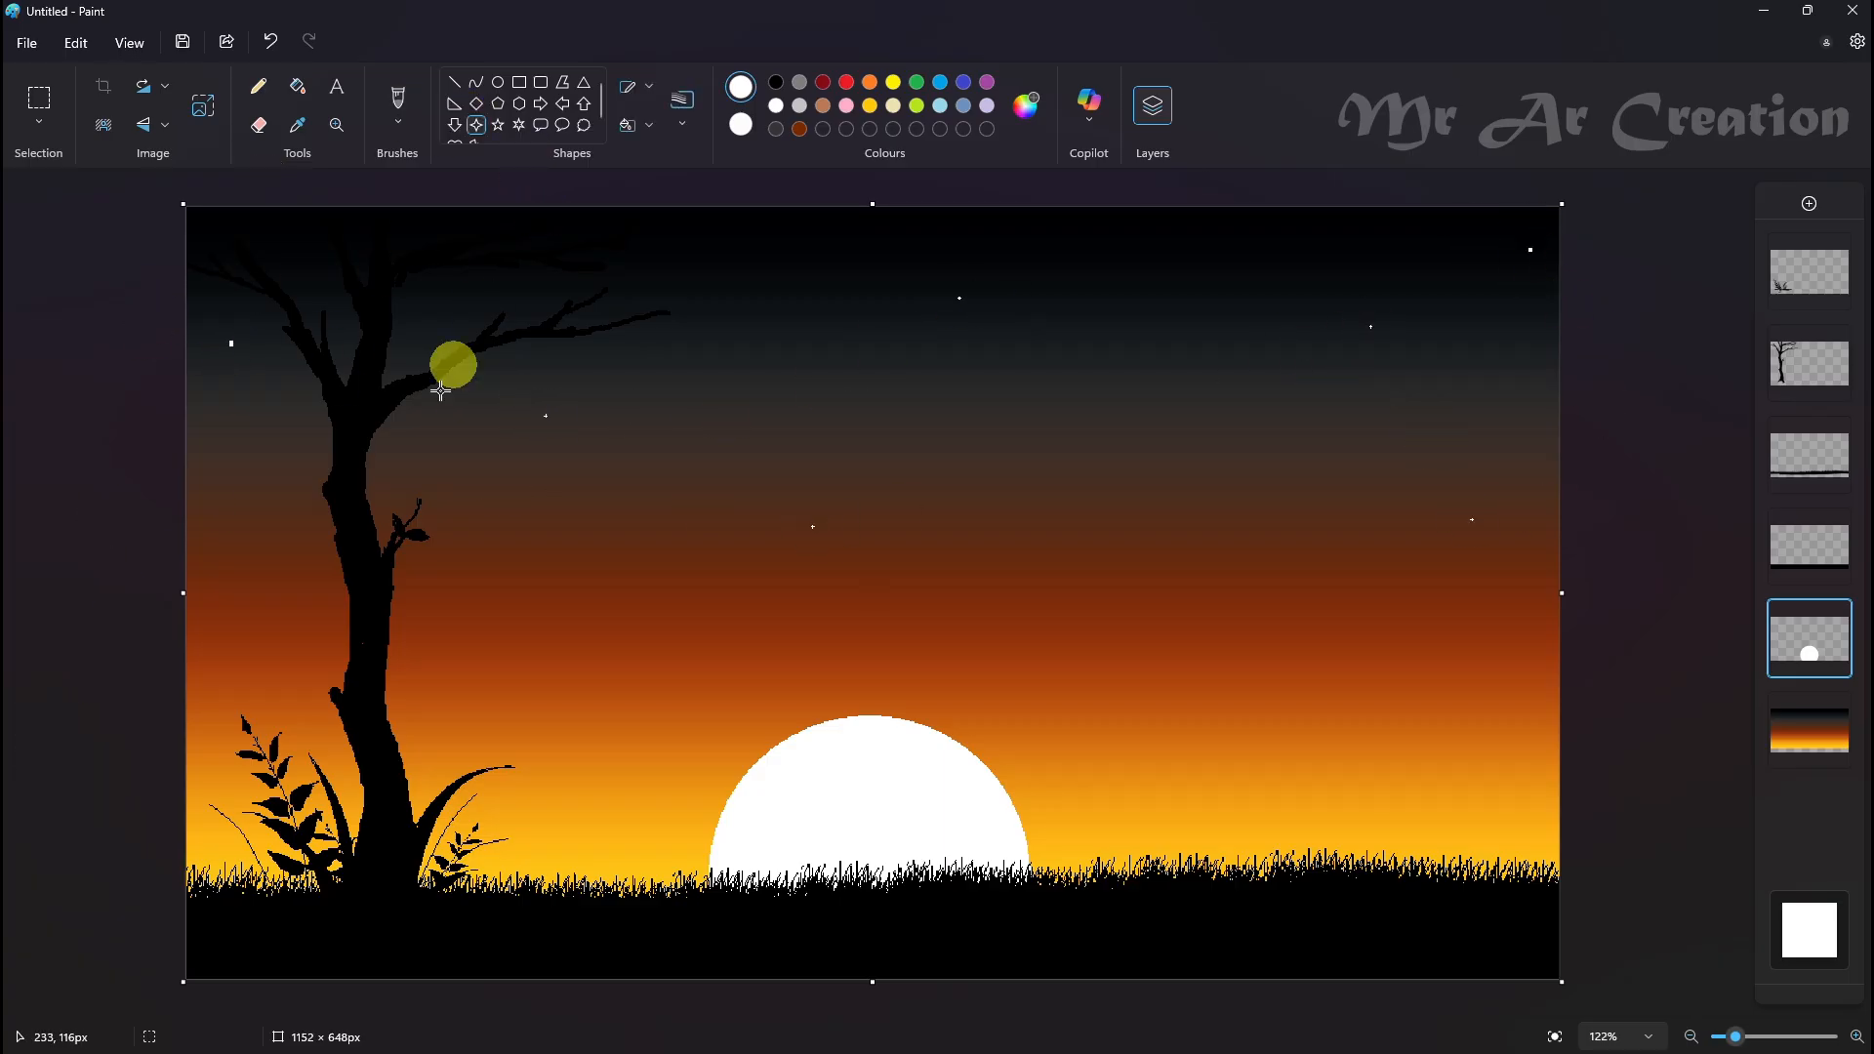
{"action": "left_click_drag", "start_coordinate": [272, 436], "coordinate": [282, 446]}
{"action": "left_click", "coordinate": [634, 86]}
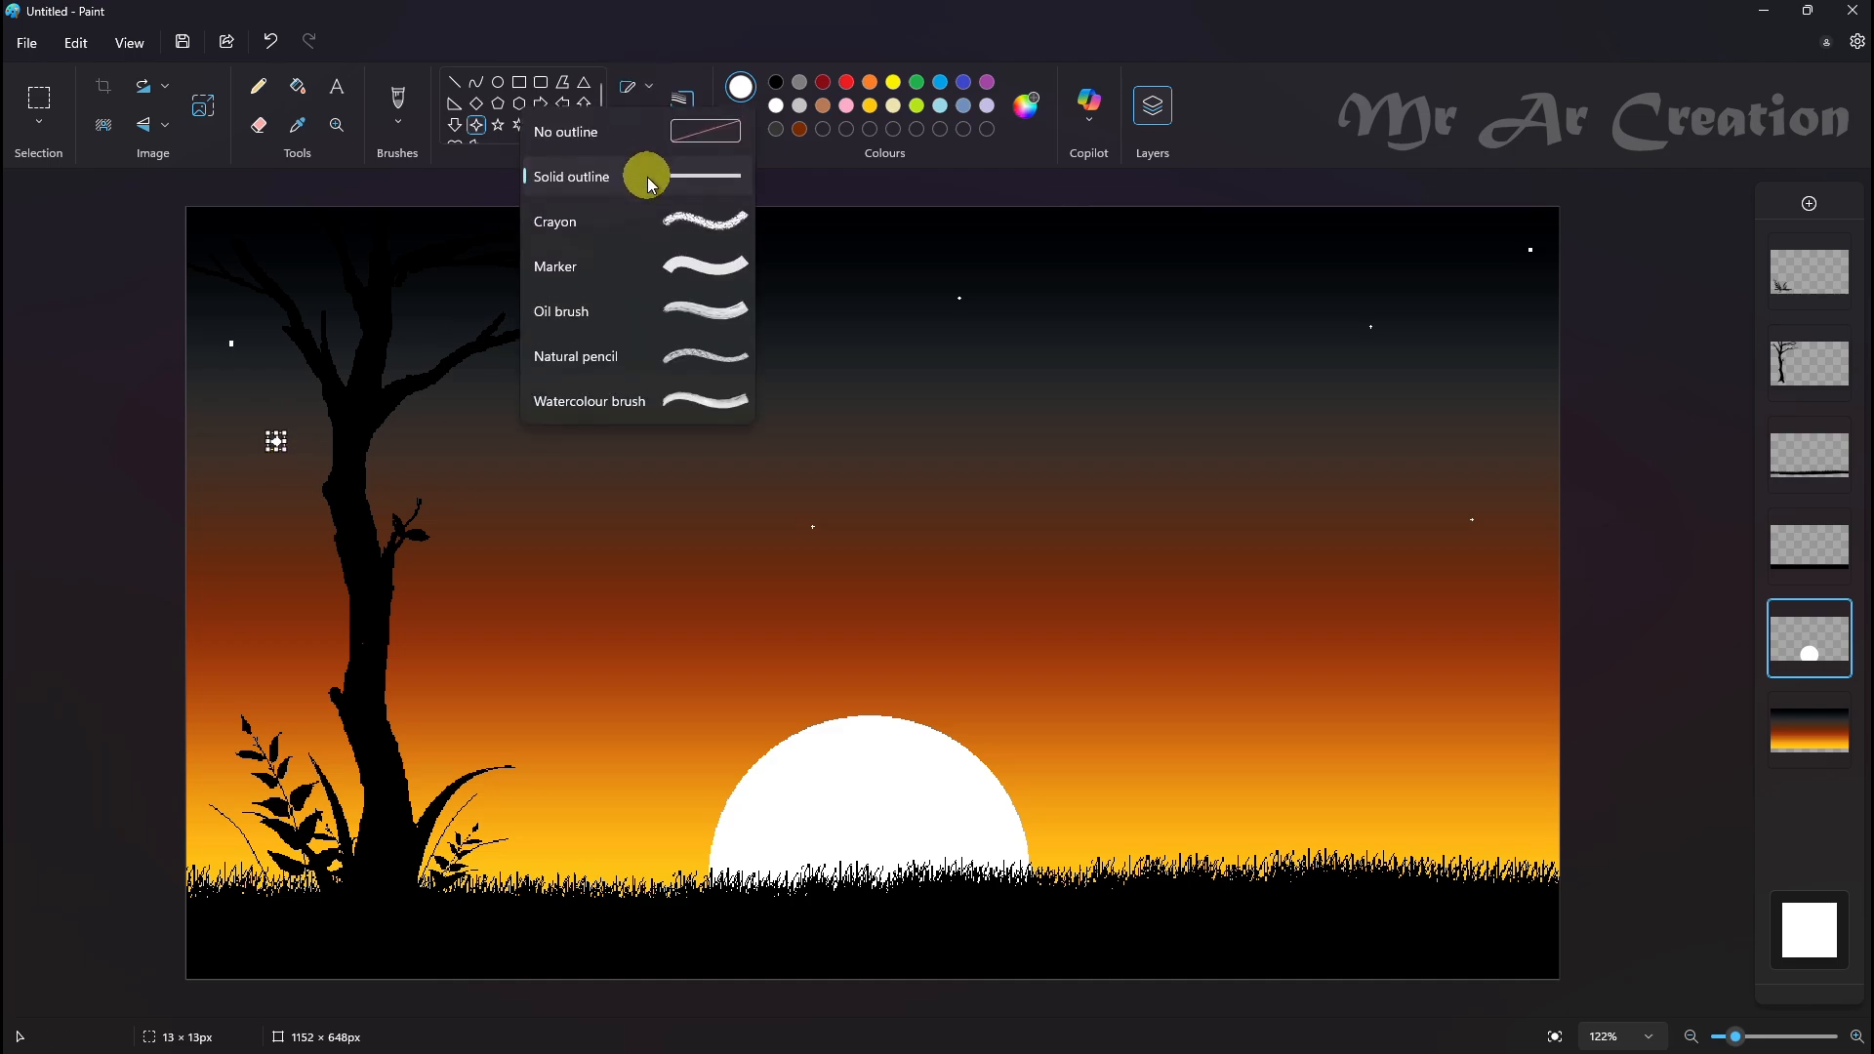
{"action": "left_click", "coordinate": [648, 175]}
{"action": "left_click", "coordinate": [637, 125]}
{"action": "left_click", "coordinate": [666, 214]}
{"action": "left_click", "coordinate": [1187, 394]}
{"action": "key", "text": "ctrl+z"}
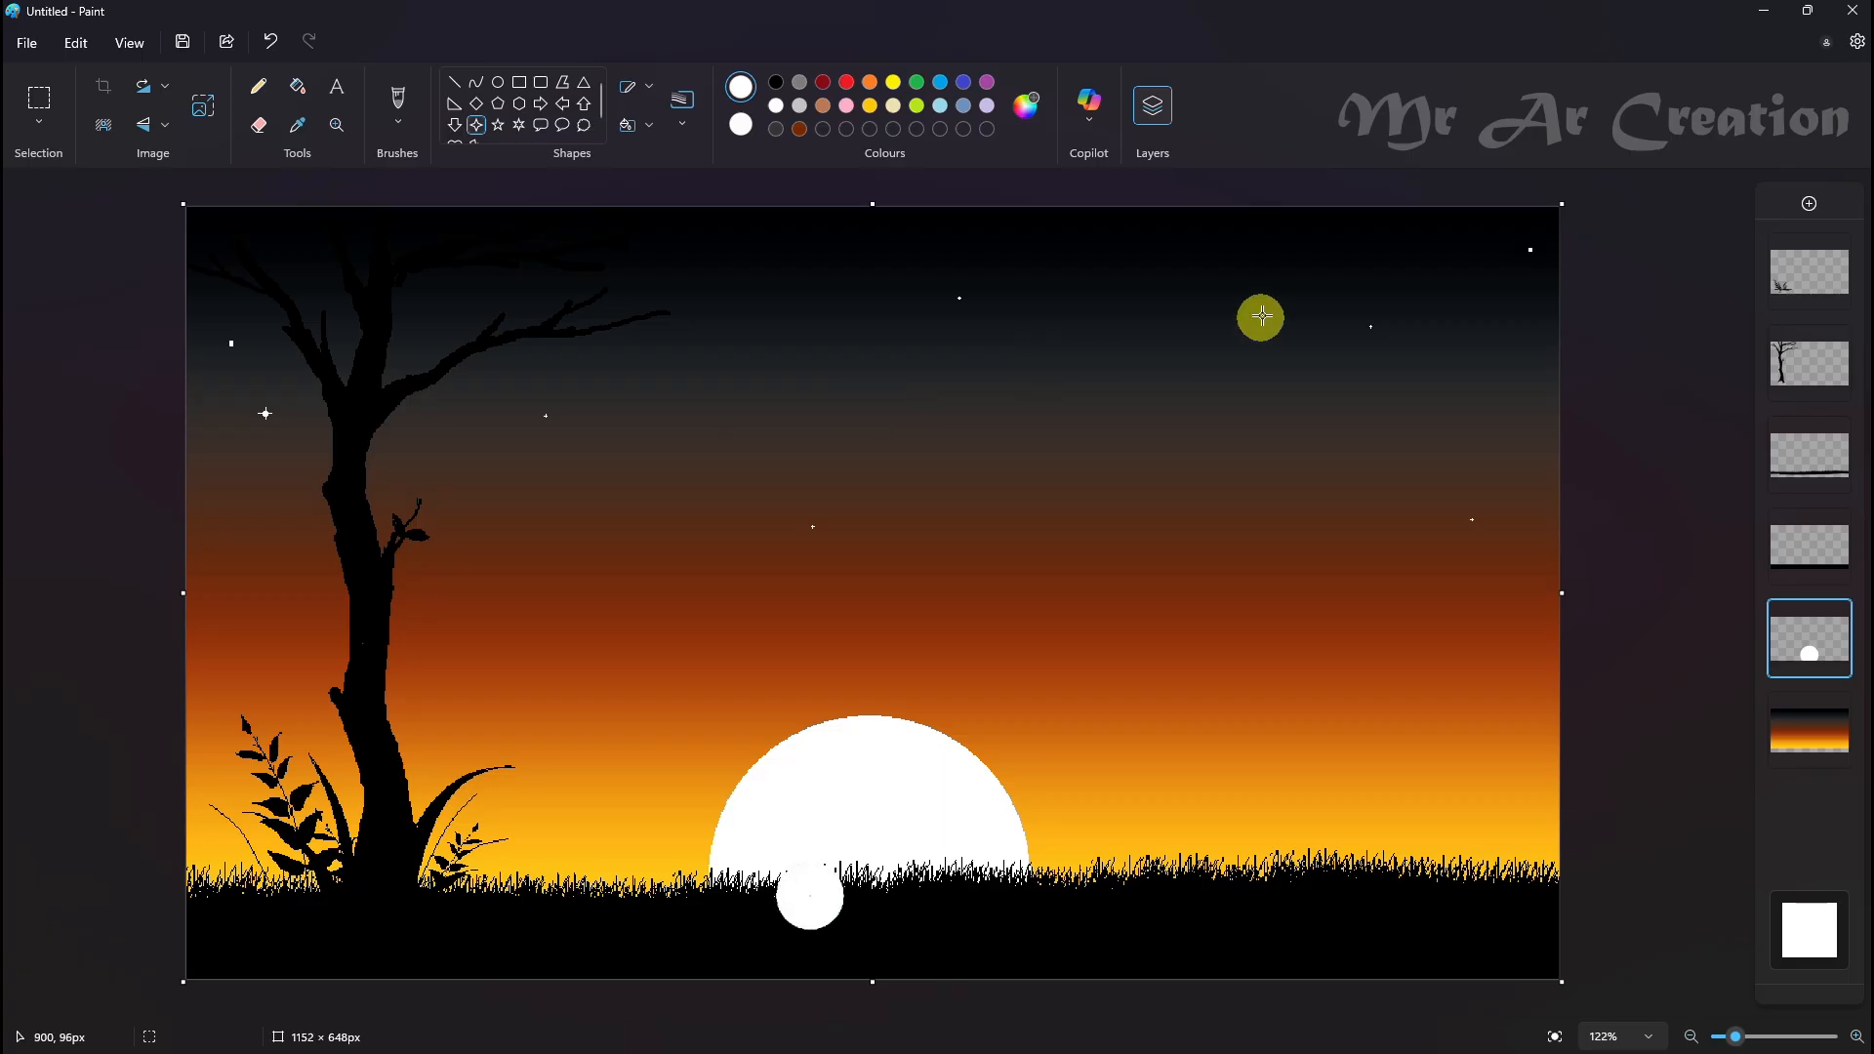
Add more small white four-point stars near the upper branches, in the upper and lower right sky and above the sun
{"action": "left_click_drag", "start_coordinate": [1216, 232], "coordinate": [1226, 242]}
{"action": "left_click_drag", "start_coordinate": [1511, 530], "coordinate": [1510, 534]}
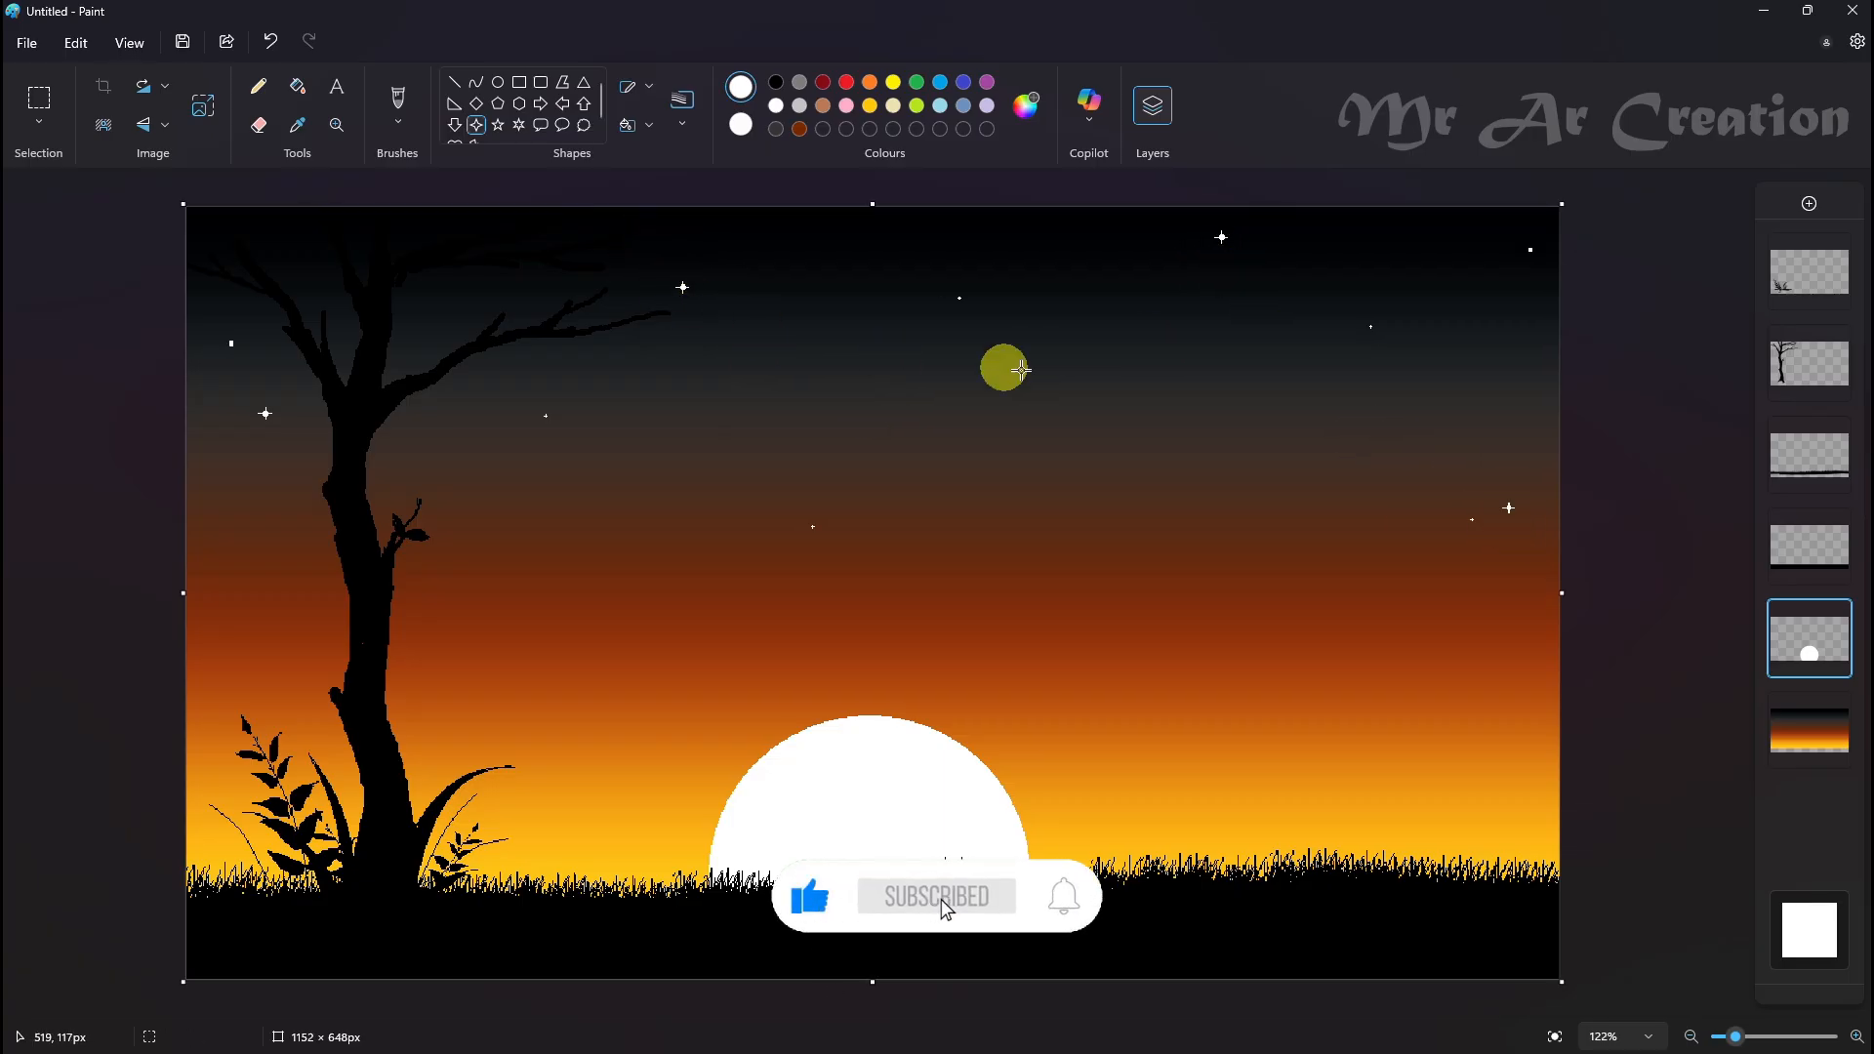
{"action": "left_click_drag", "start_coordinate": [959, 515], "coordinate": [965, 524]}
{"action": "left_click", "coordinate": [1108, 423]}
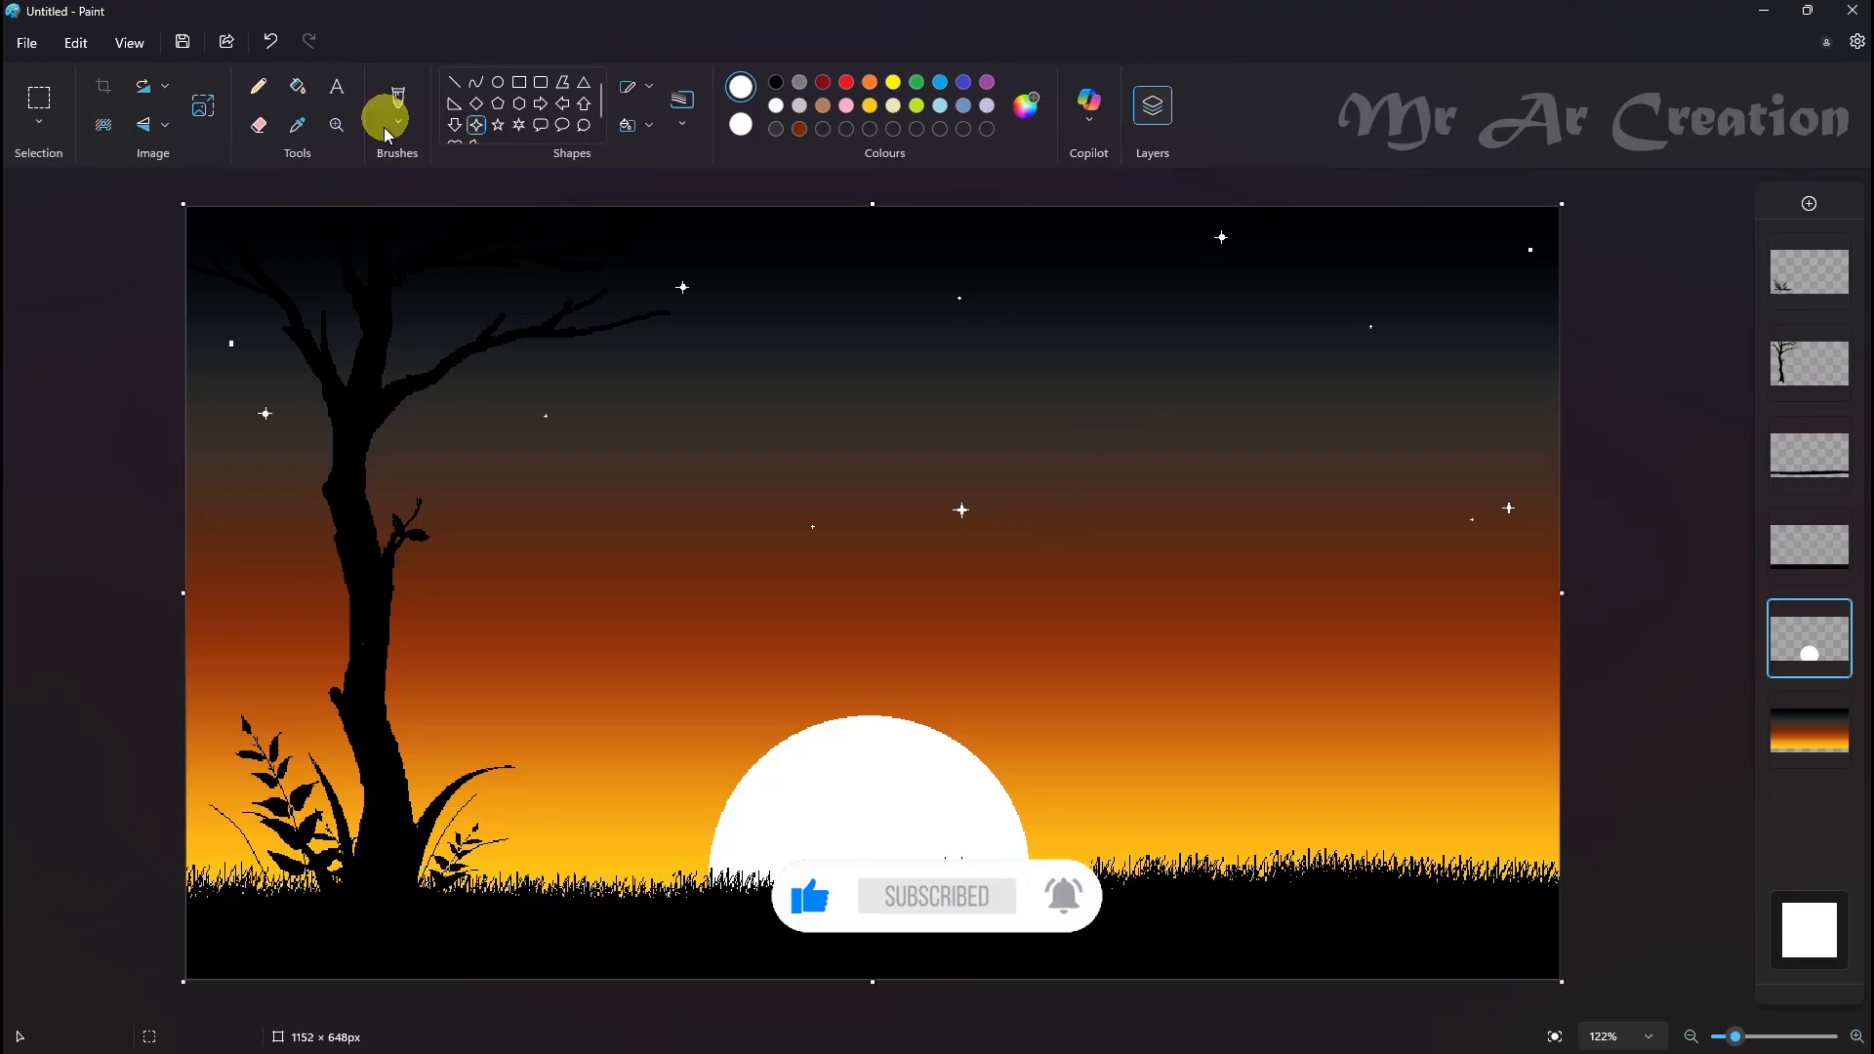
Scatter fine white star specks over the whole sky with a very large Airbrush
{"action": "left_click", "coordinate": [681, 119]}
{"action": "left_click", "coordinate": [685, 115]}
{"action": "left_click", "coordinate": [415, 141]}
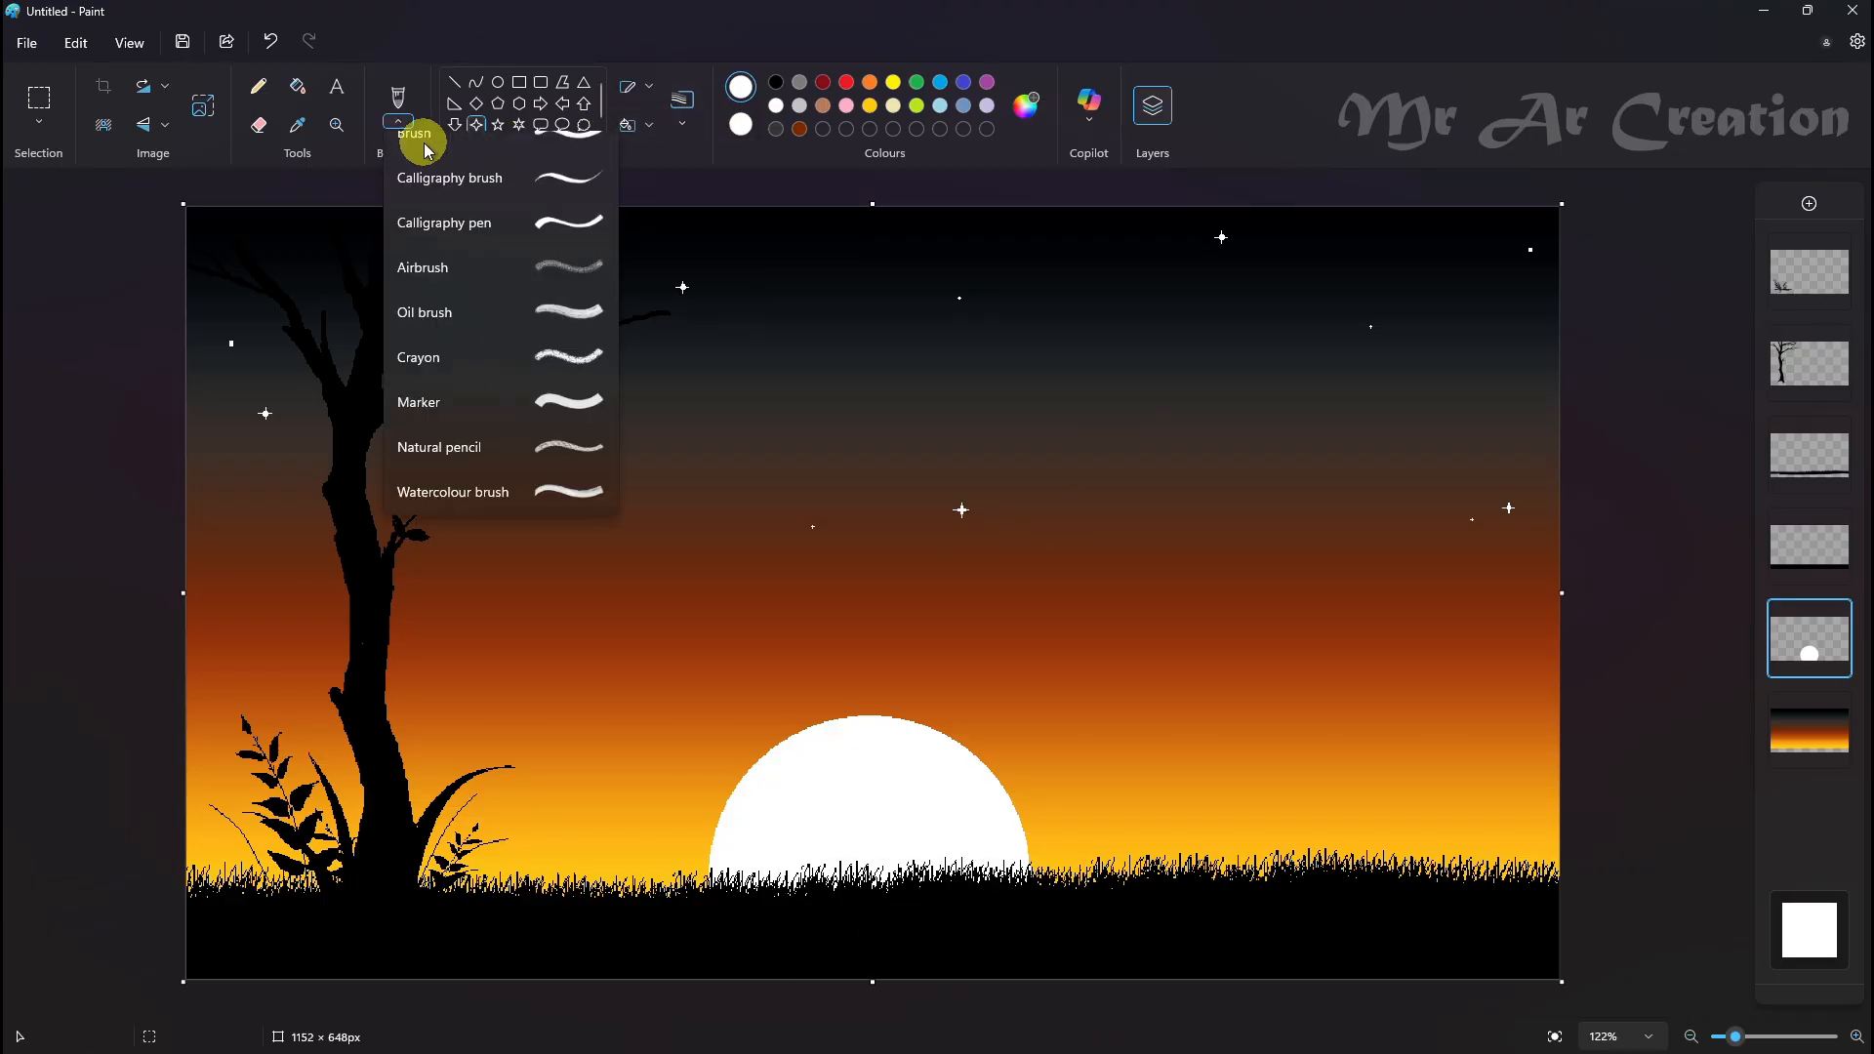
{"action": "left_click", "coordinate": [439, 322]}
{"action": "mouse_move", "coordinate": [285, 225]}
{"action": "left_mouse_down"}
{"action": "mouse_move", "coordinate": [1460, 185]}
{"action": "mouse_move", "coordinate": [1589, 389]}
{"action": "mouse_move", "coordinate": [911, 406]}
{"action": "mouse_move", "coordinate": [325, 574]}
{"action": "mouse_move", "coordinate": [858, 606]}
{"action": "mouse_move", "coordinate": [1513, 719]}
{"action": "left_mouse_up"}
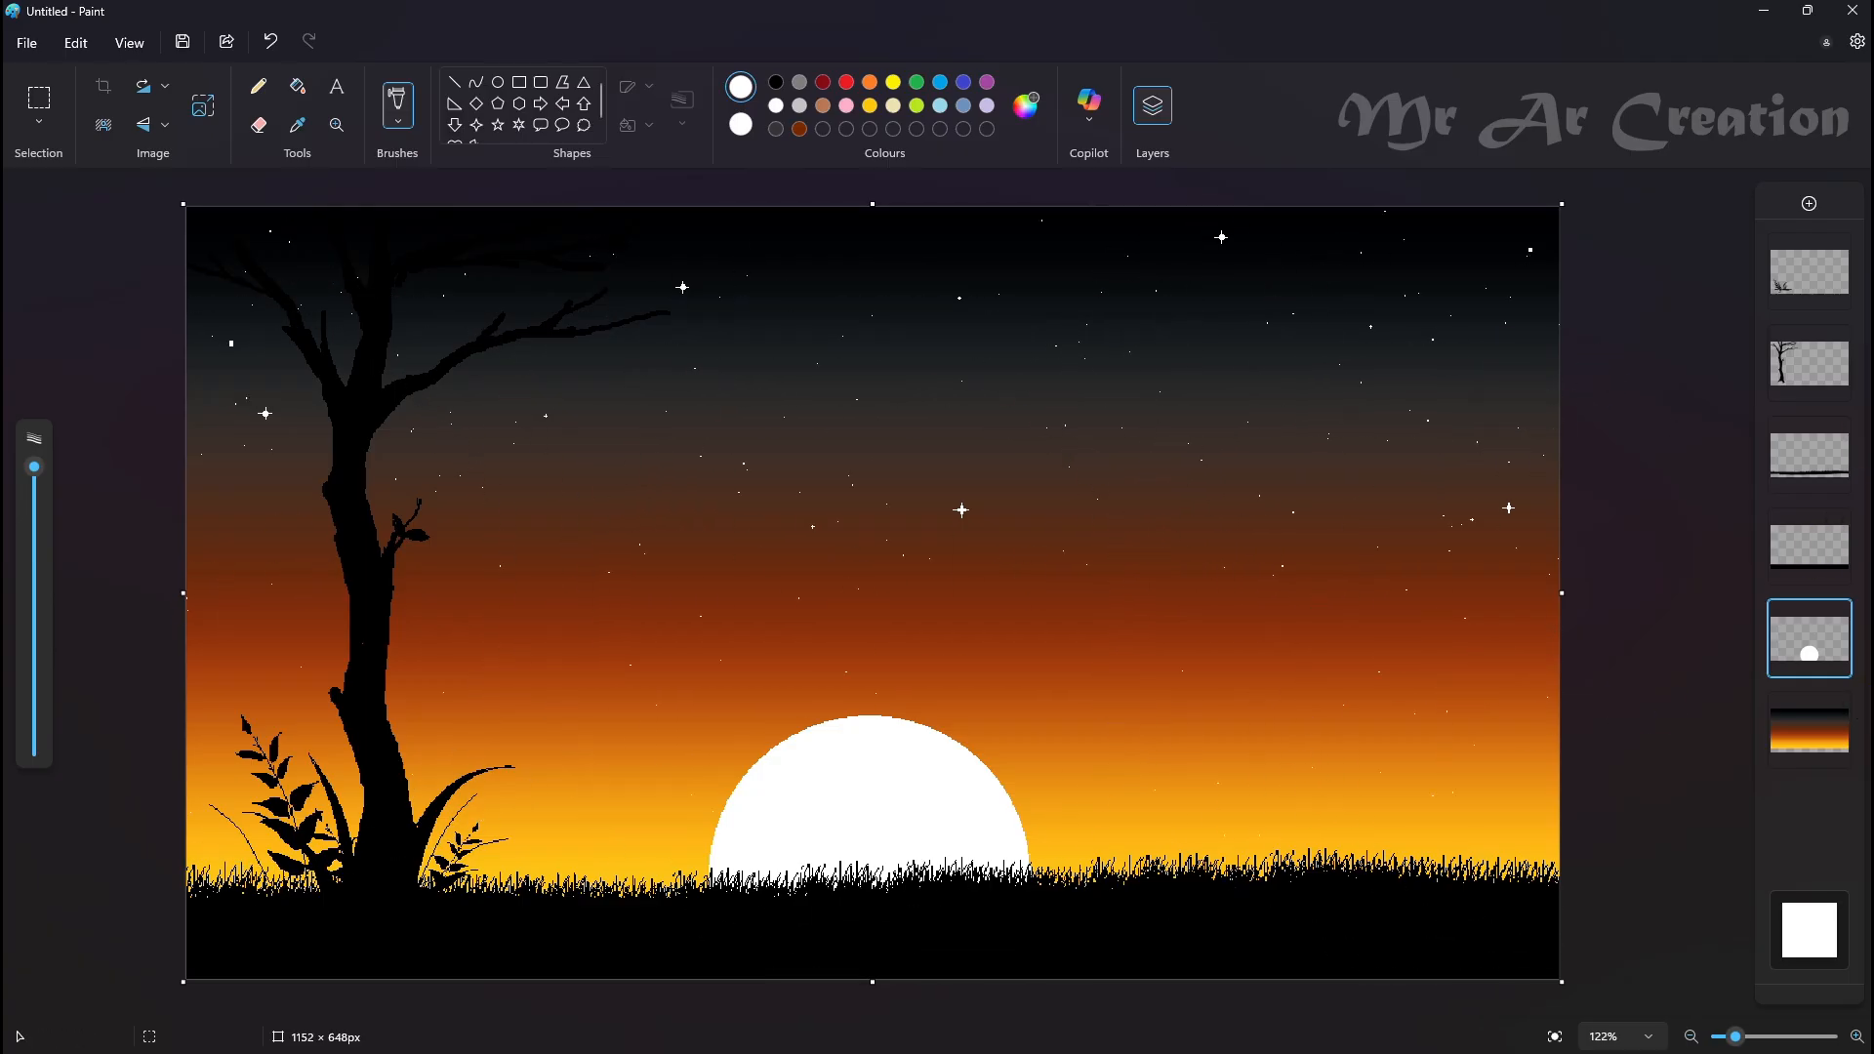